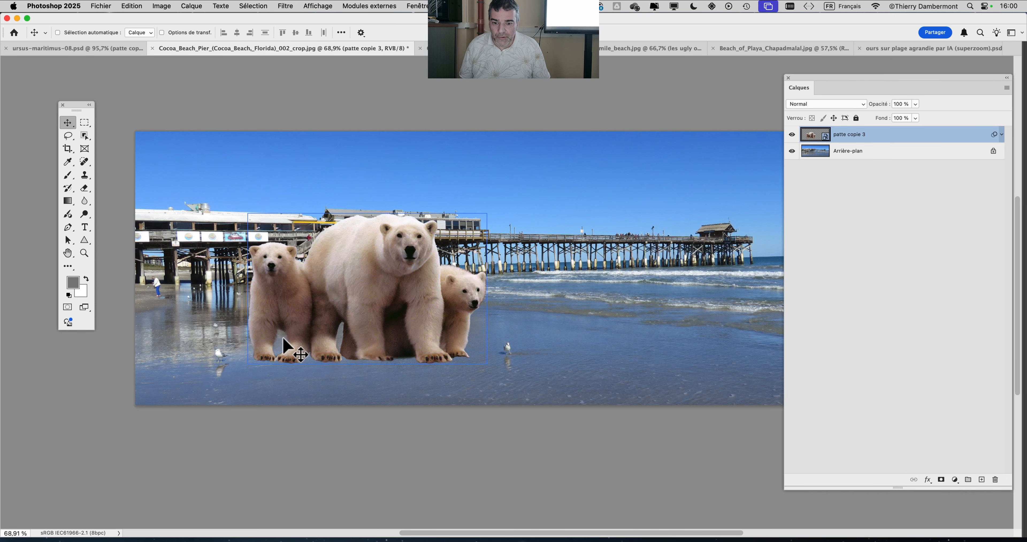
# Lasso a freehand selection around the three bears' paws and the wet sand below them, down to the image's lower edge.
pyautogui.scroll(2, 315, 343)
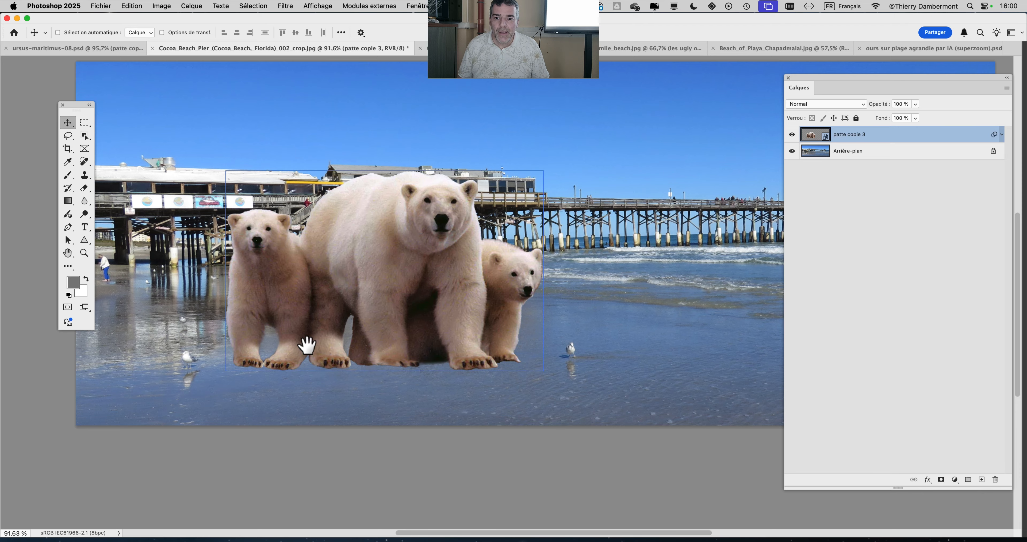
pyautogui.moveTo(307, 345); pyautogui.dragTo(291, 284)
pyautogui.moveTo(368, 244); pyautogui.dragTo(402, 217)
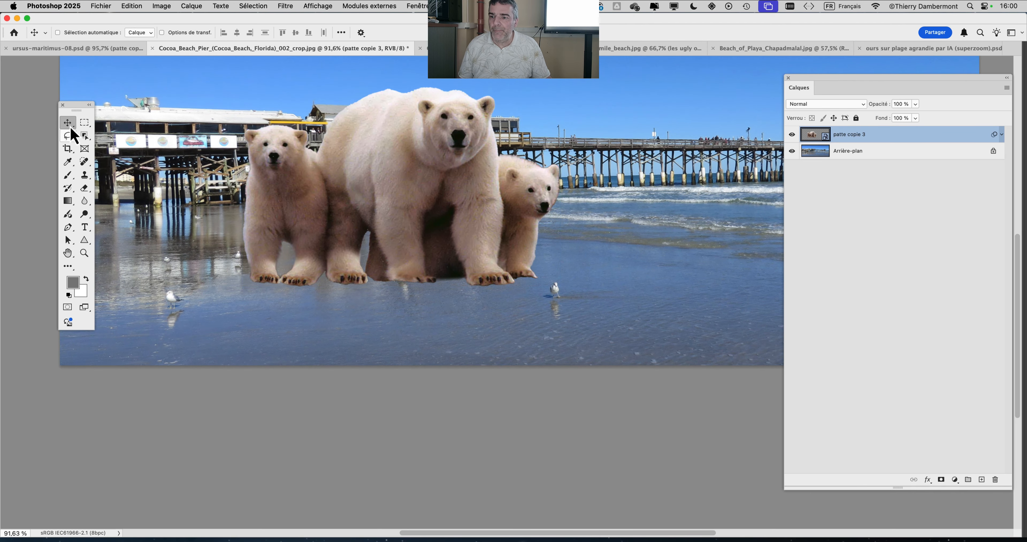
pyautogui.click(69, 136)
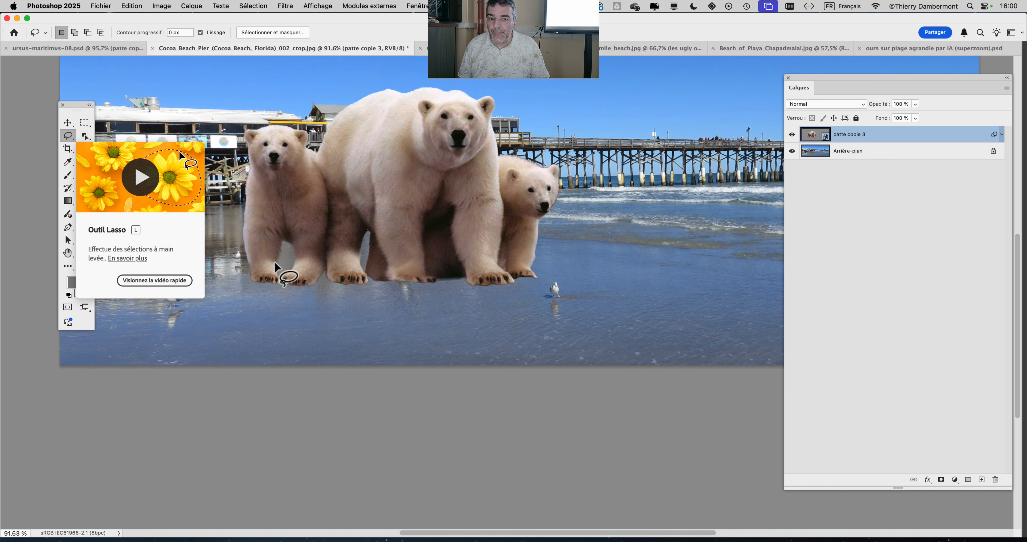
pyautogui.moveTo(260, 244)
pyautogui.mouseDown()
pyautogui.moveTo(117, 297)
pyautogui.moveTo(144, 373)
pyautogui.moveTo(214, 403)
pyautogui.moveTo(358, 424)
pyautogui.moveTo(607, 434)
pyautogui.moveTo(640, 324)
pyautogui.moveTo(615, 269)
pyautogui.moveTo(547, 249)
pyautogui.moveTo(374, 246)
pyautogui.mouseUp()
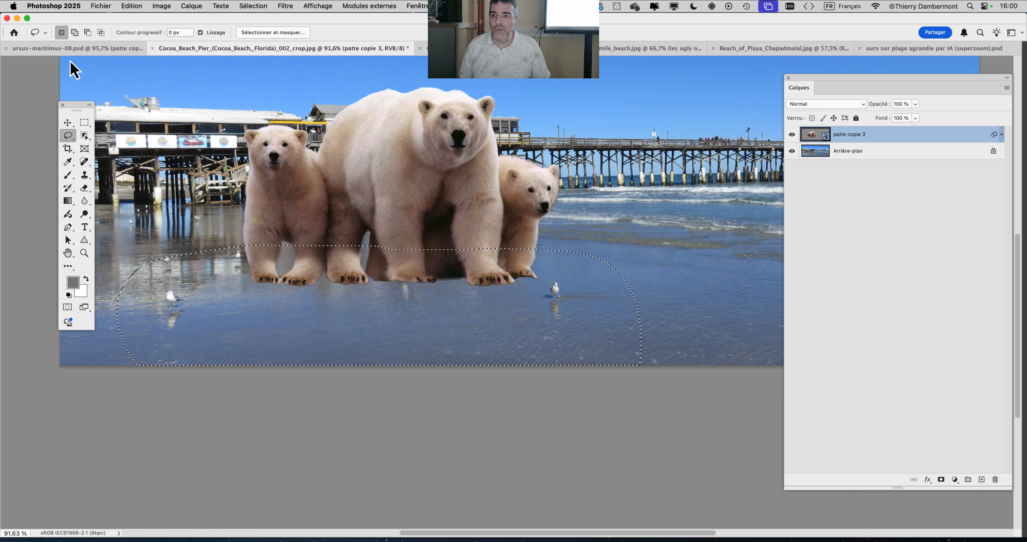
# Run Generative Fill (Remplissage génératif) on the selected paws and sand with an empty prompt.
pyautogui.click(124, 5)
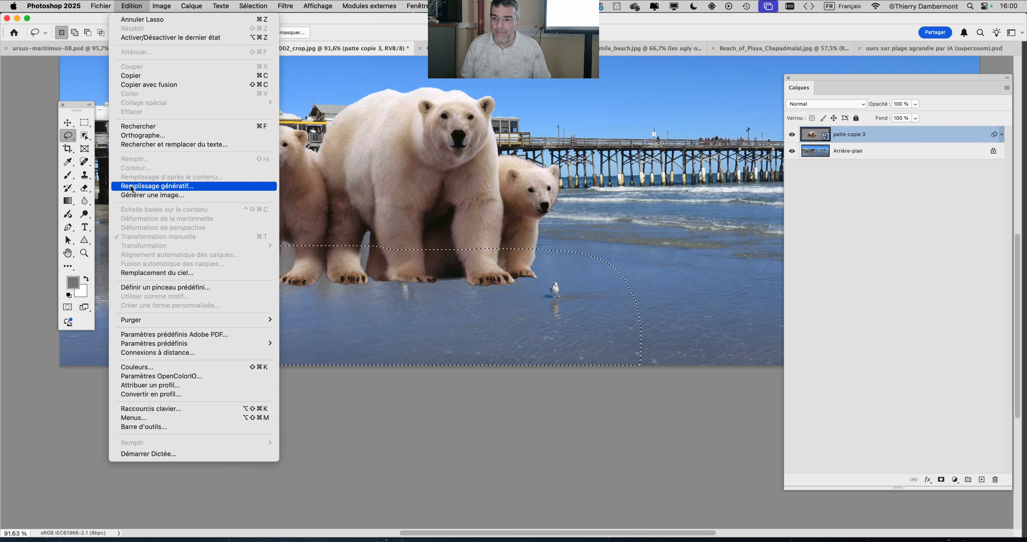
pyautogui.click(133, 187)
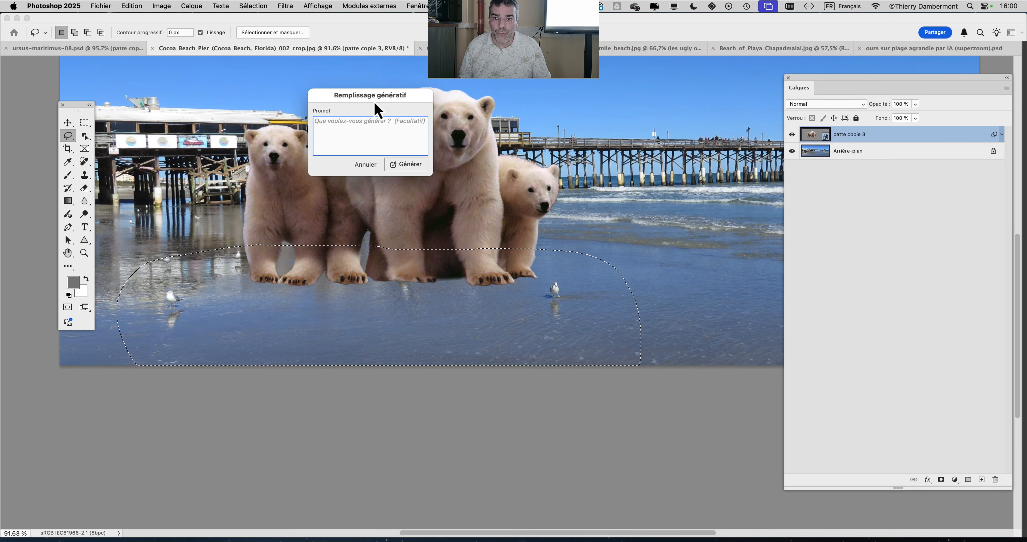
pyautogui.moveTo(373, 98); pyautogui.dragTo(657, 95)
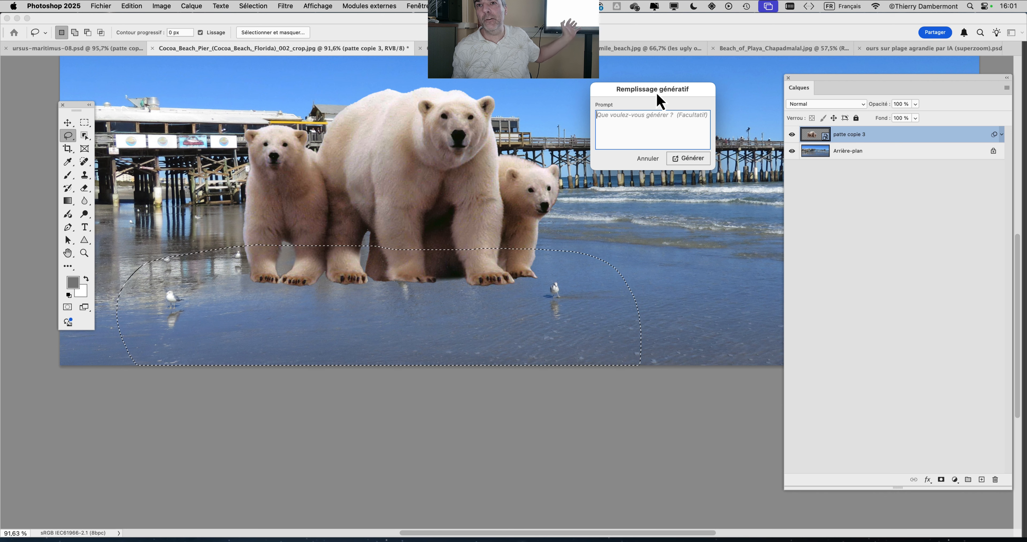
pyautogui.click(688, 160)
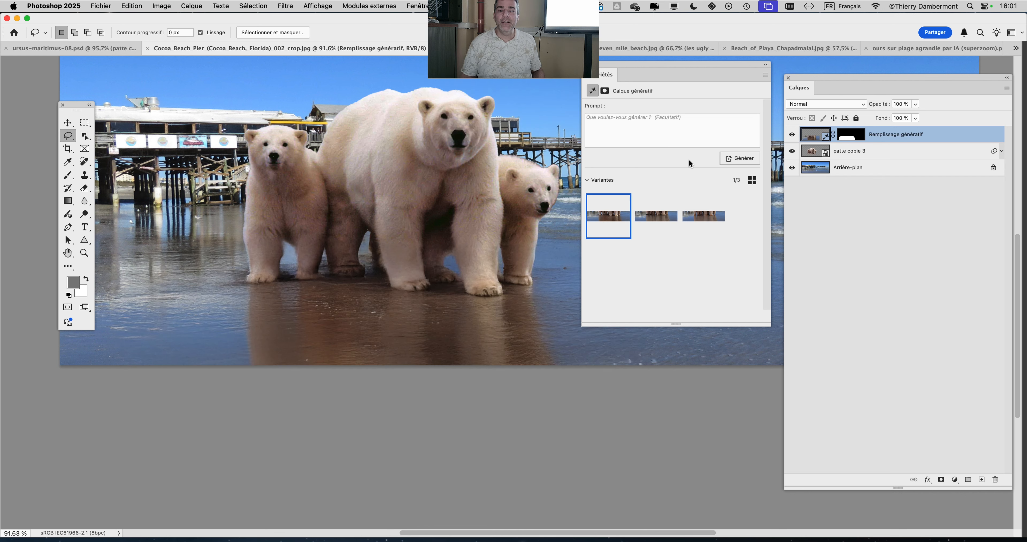
# Compare the three generated variants of the paws and reflections and keep the third one.
pyautogui.click(649, 223)
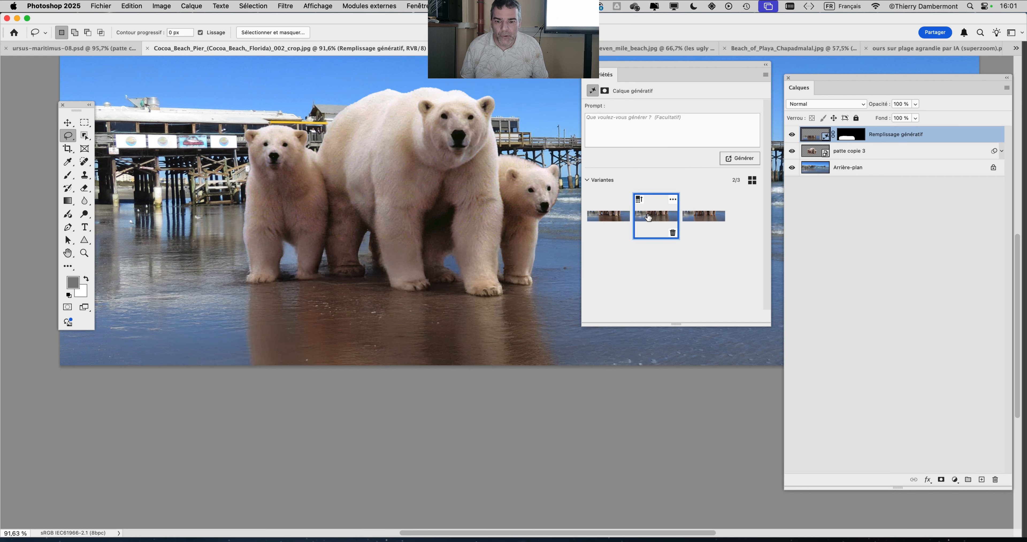
pyautogui.click(706, 226)
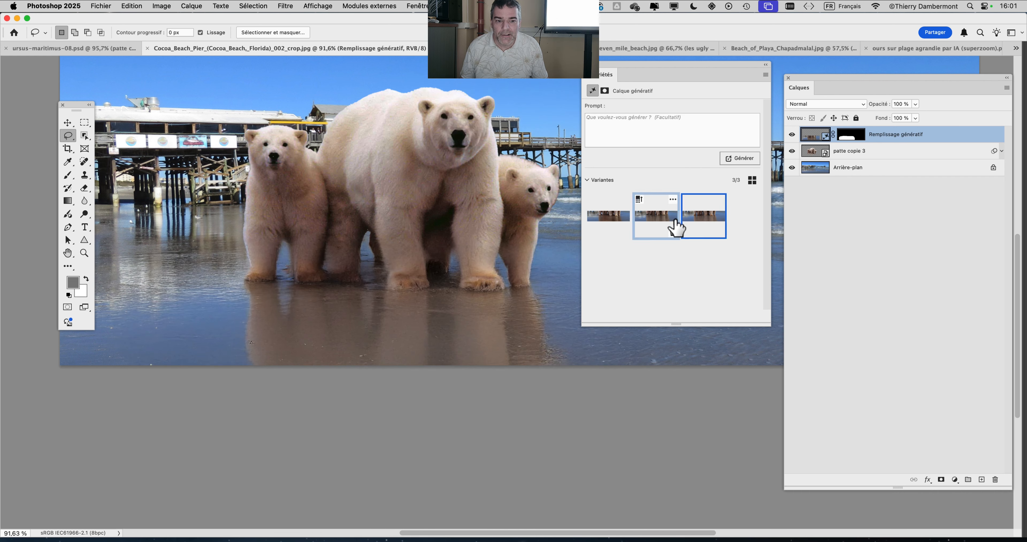
pyautogui.click(660, 227)
pyautogui.click(608, 218)
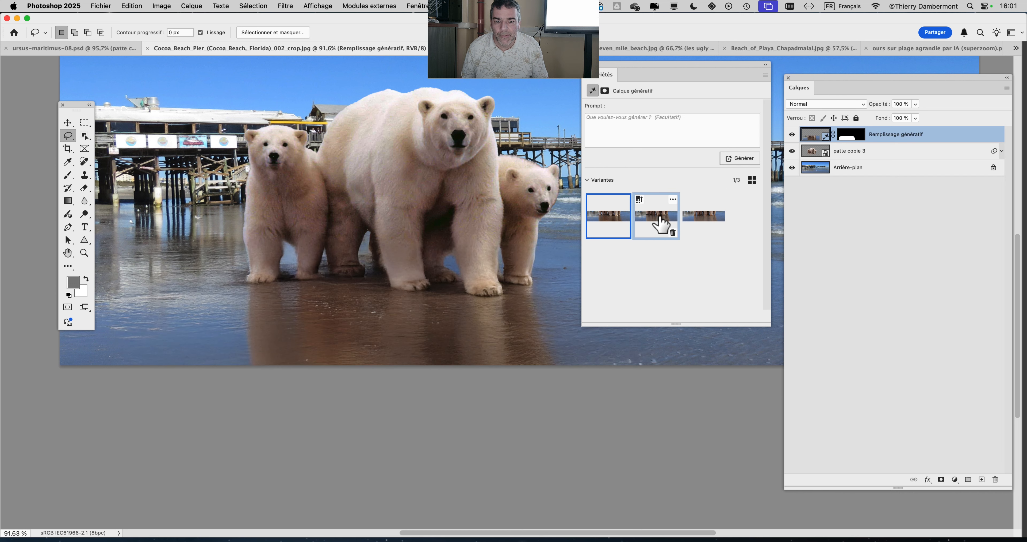
pyautogui.click(669, 225)
pyautogui.click(706, 225)
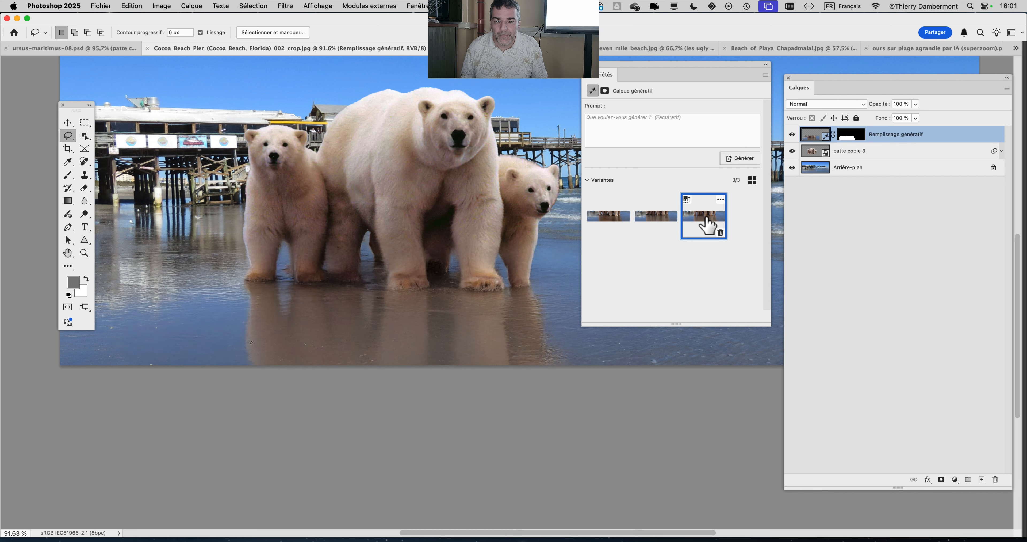
pyautogui.click(662, 226)
pyautogui.click(617, 226)
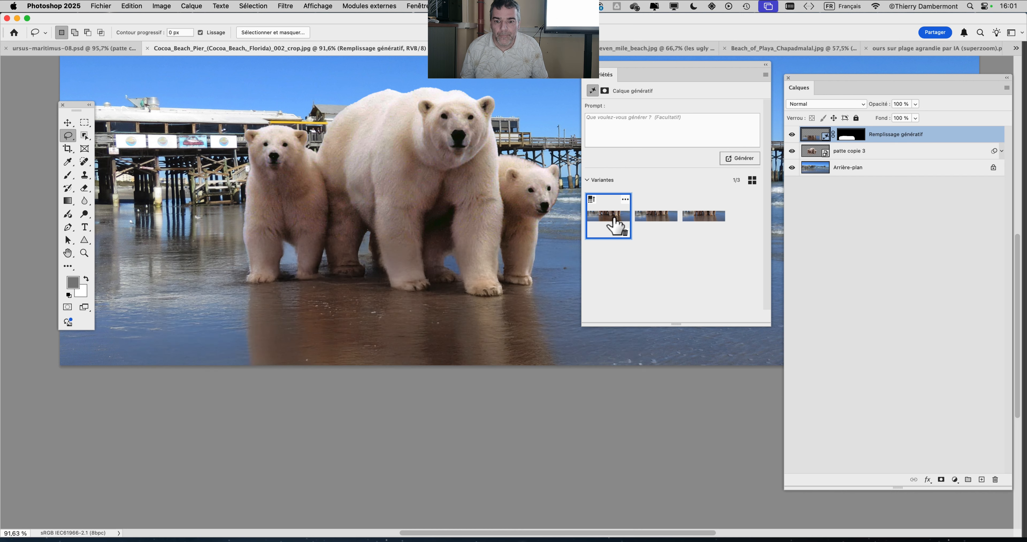
pyautogui.click(667, 225)
pyautogui.click(692, 225)
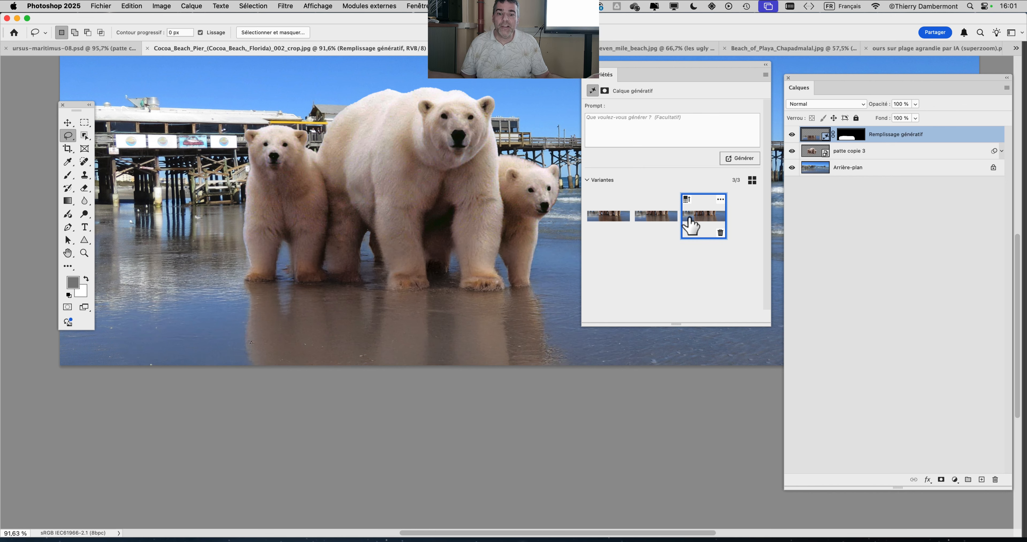
# Select the generative fill and patte copie 3 layers together, try moving the bears with their reflection, and deselect the layers.
pyautogui.moveTo(632, 71); pyautogui.dragTo(724, 148)
pyautogui.scroll(-3, 602, 273)
pyautogui.moveTo(428, 276); pyautogui.dragTo(355, 275)
pyautogui.moveTo(693, 145); pyautogui.dragTo(617, 385)
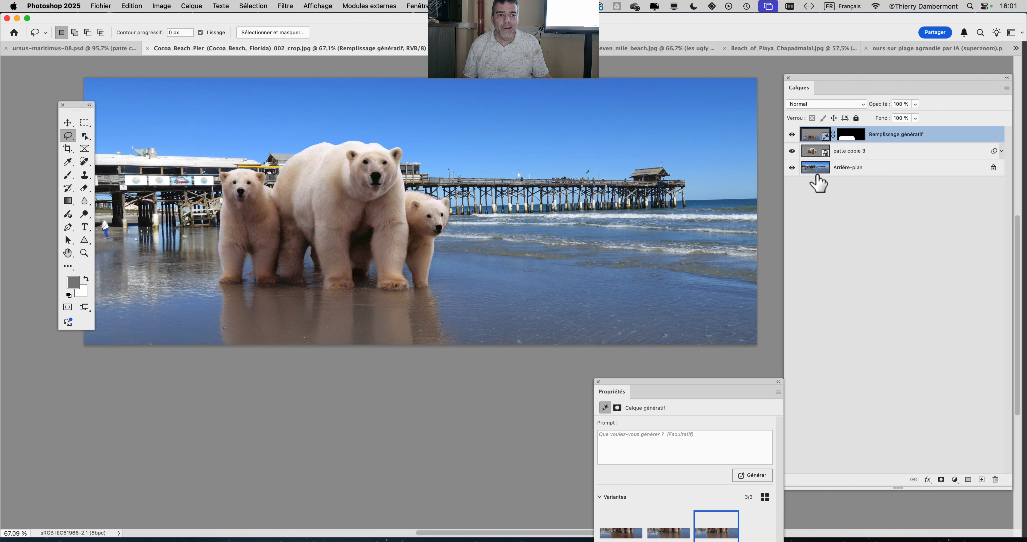
pyautogui.keyDown('shift'); pyautogui.click(813, 157); pyautogui.keyUp('shift')
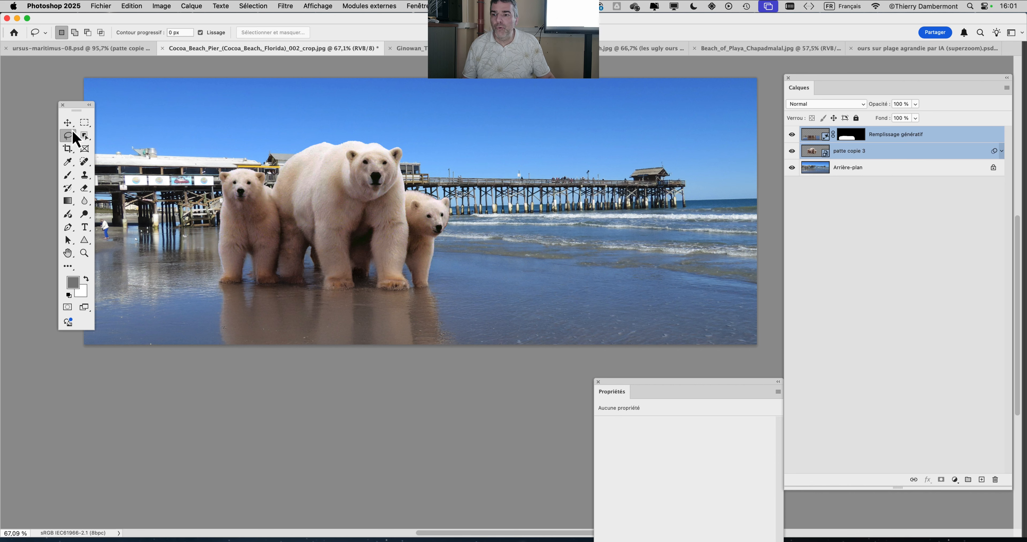
pyautogui.click(68, 122)
pyautogui.moveTo(338, 218)
pyautogui.mouseDown()
pyautogui.moveTo(442, 222)
pyautogui.moveTo(578, 199)
pyautogui.moveTo(498, 161)
pyautogui.moveTo(269, 174)
pyautogui.moveTo(516, 206)
pyautogui.moveTo(373, 187)
pyautogui.moveTo(443, 158)
pyautogui.moveTo(479, 185)
pyautogui.moveTo(478, 203)
pyautogui.moveTo(344, 215)
pyautogui.mouseUp()
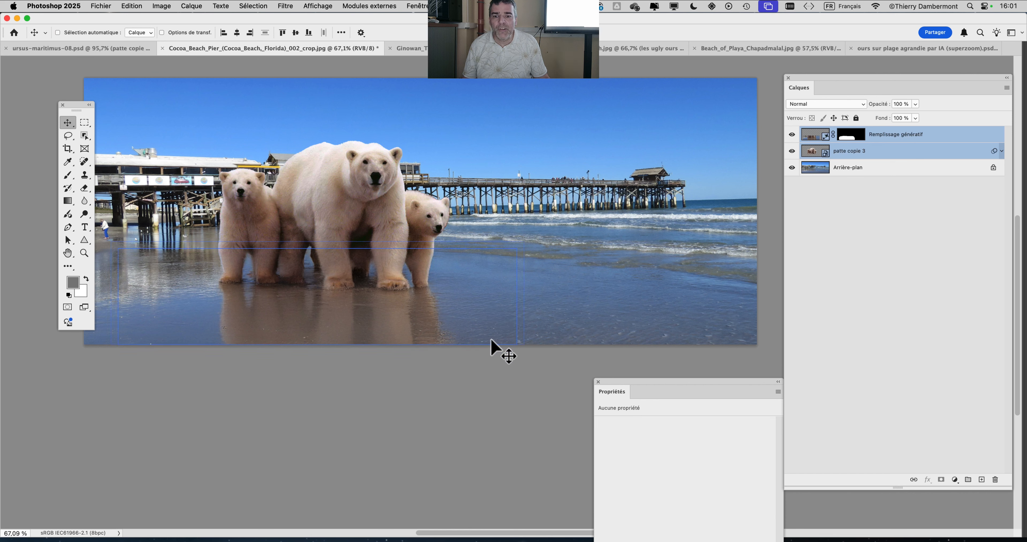
pyautogui.click(931, 207)
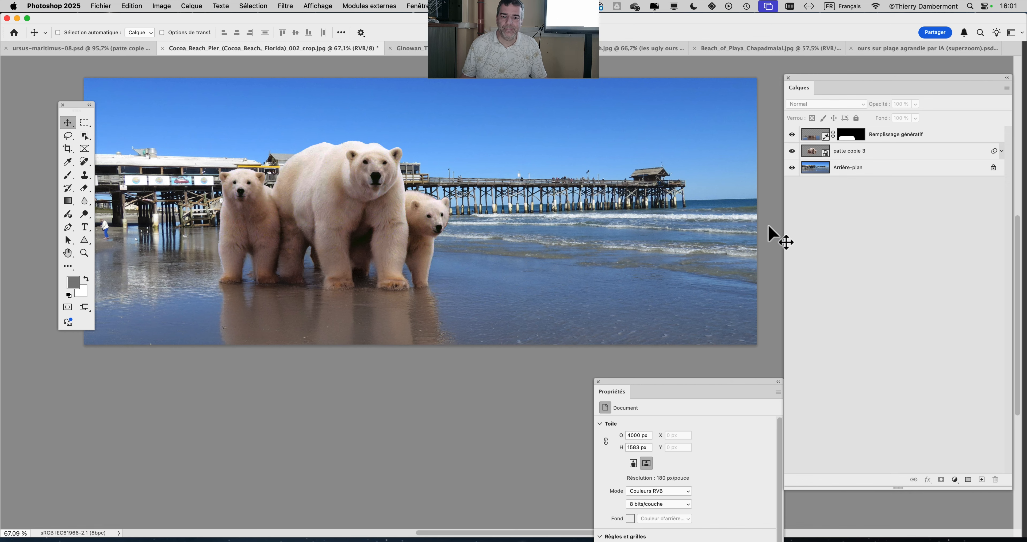
pyautogui.press('super+s')
pyautogui.click(851, 135)
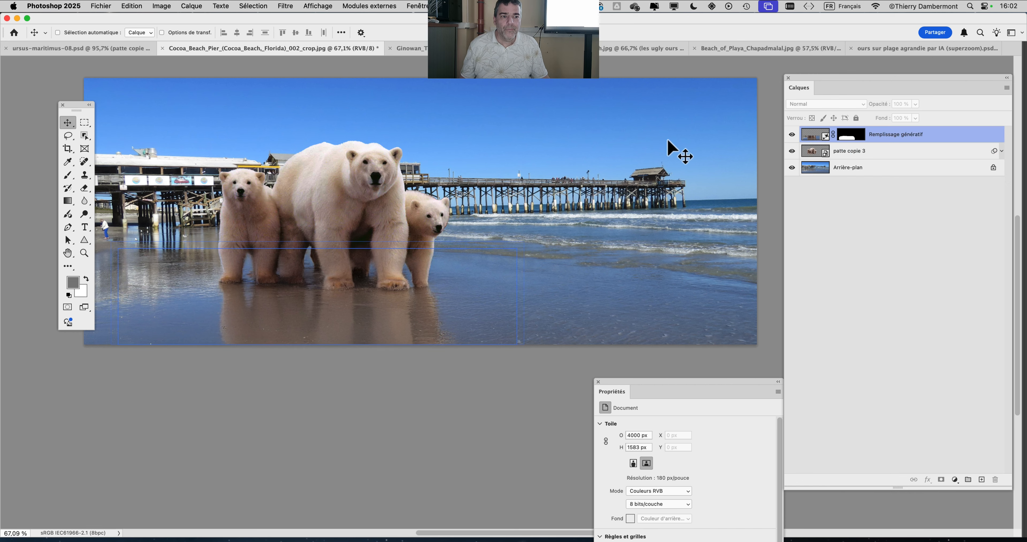
# Lasso a freehand selection around the adult bear's left-hand front paw, including some of the wet sand around it.
pyautogui.scroll(5, 286, 304)
pyautogui.scroll(-3, 293, 299)
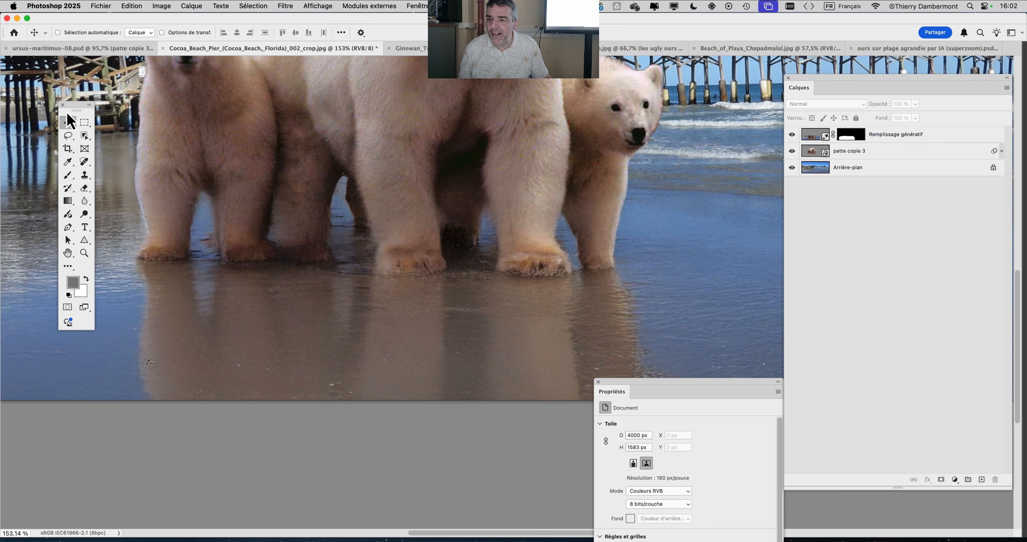
pyautogui.click(68, 135)
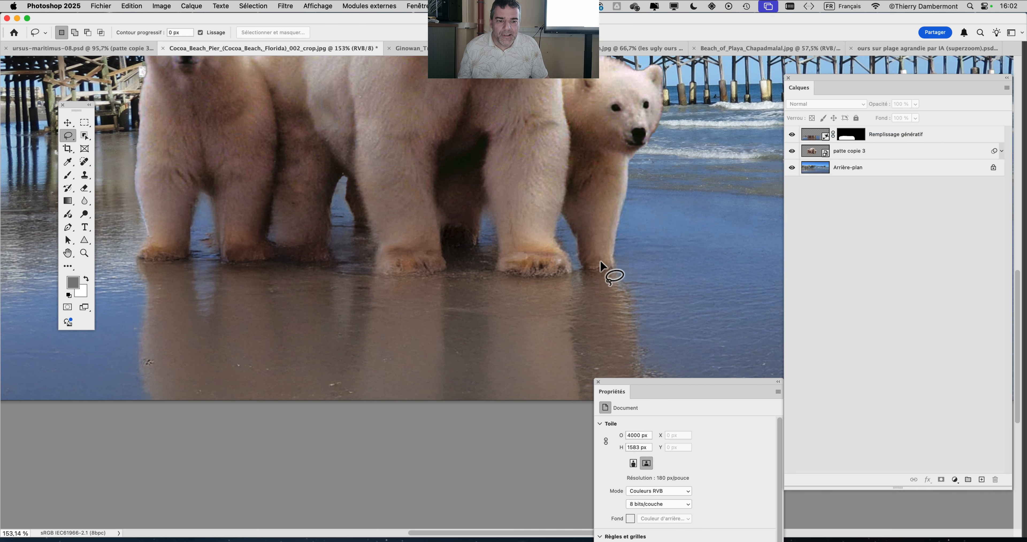
pyautogui.scroll(3, 597, 261)
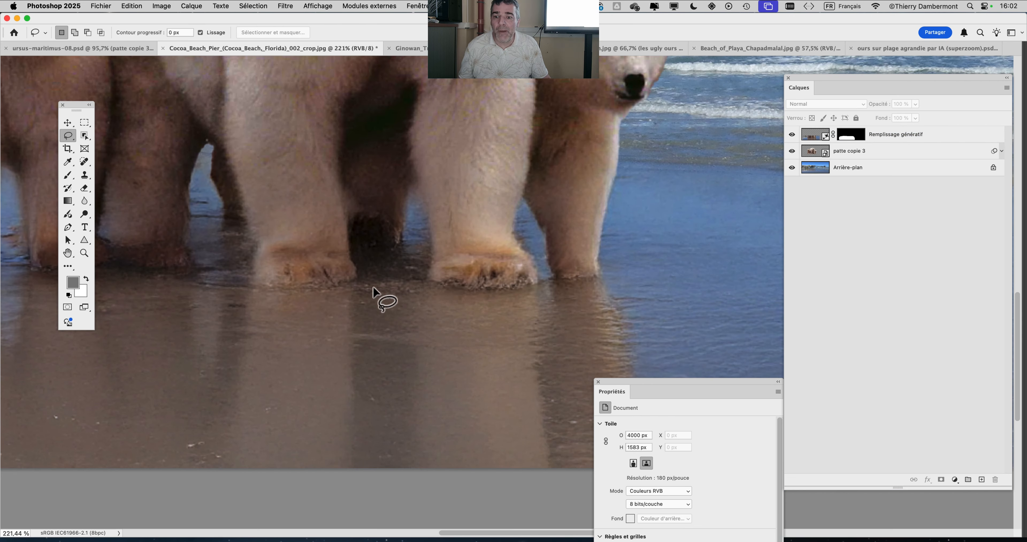
pyautogui.moveTo(416, 297); pyautogui.dragTo(589, 298)
pyautogui.moveTo(470, 309); pyautogui.dragTo(614, 300)
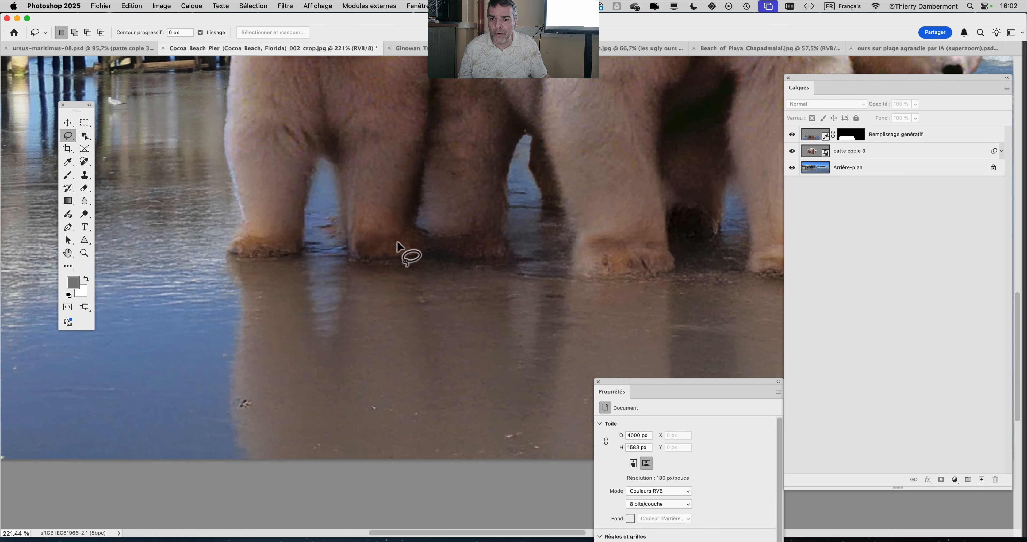
pyautogui.moveTo(561, 240); pyautogui.dragTo(411, 239)
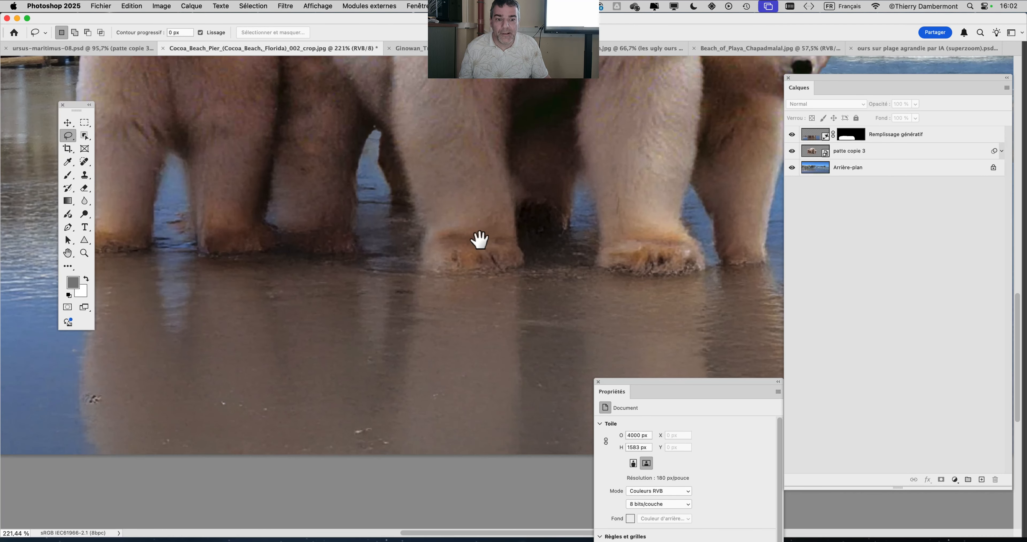
pyautogui.moveTo(375, 268)
pyautogui.mouseDown()
pyautogui.moveTo(486, 307)
pyautogui.moveTo(551, 273)
pyautogui.moveTo(520, 200)
pyautogui.mouseUp()
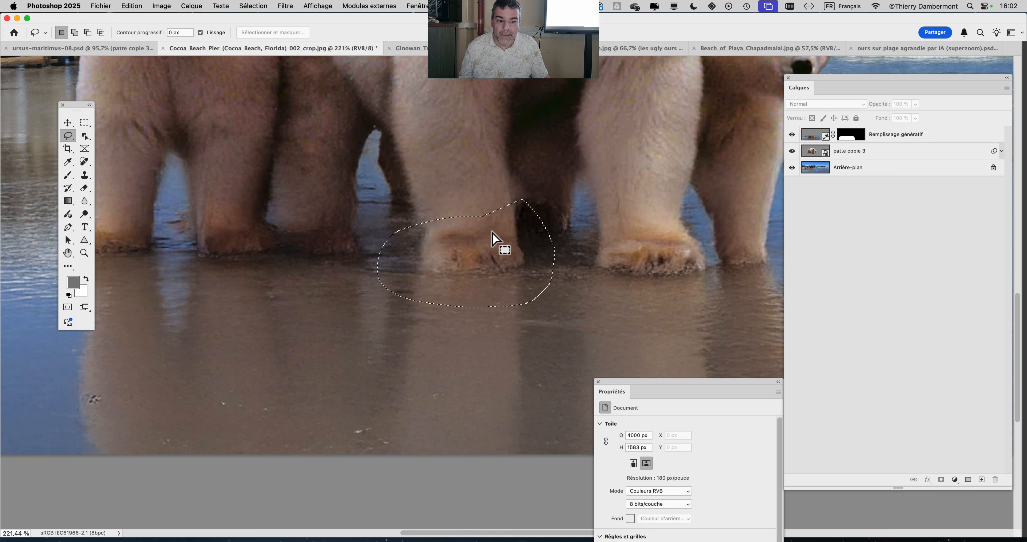
# Generate a new fill for the selected paw with Generative Fill, leaving the prompt empty.
pyautogui.click(131, 5)
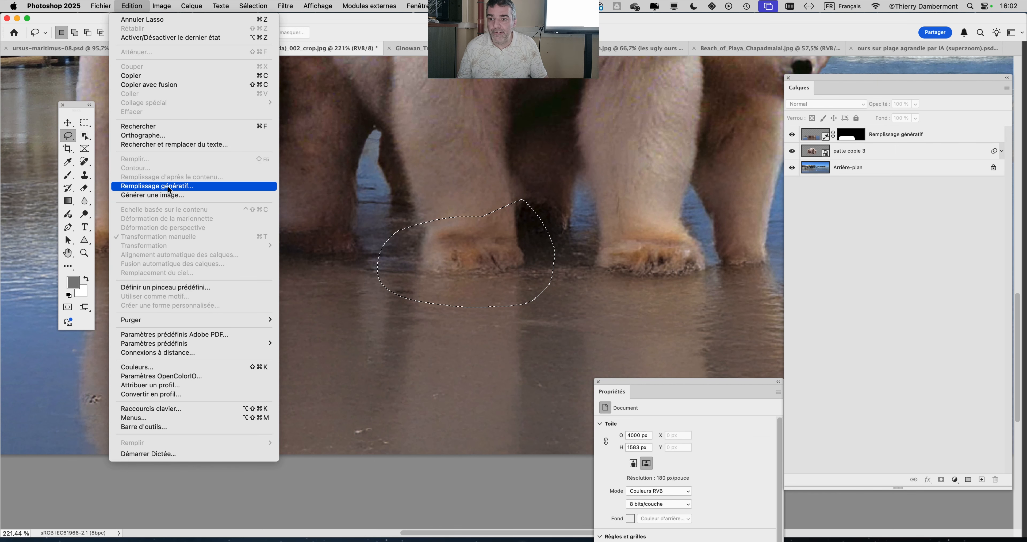
pyautogui.click(168, 185)
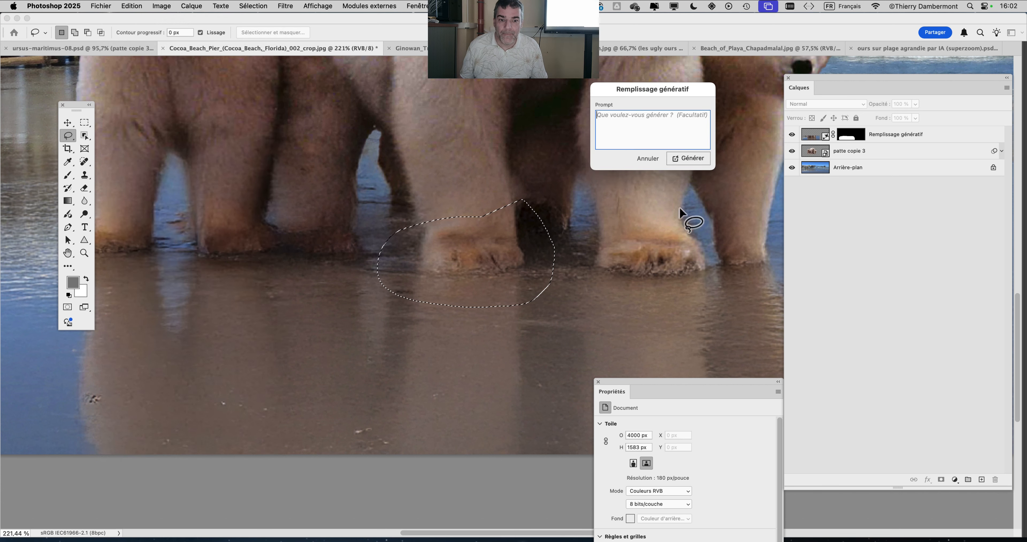
pyautogui.click(701, 156)
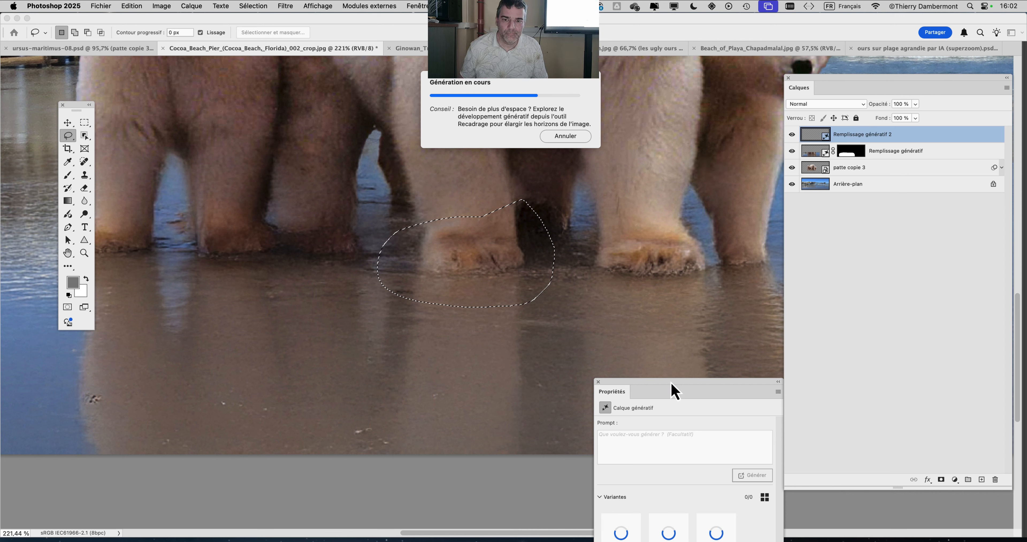
# Compare the three generated paw variants up close and select the third one.
pyautogui.moveTo(671, 382); pyautogui.dragTo(729, 182)
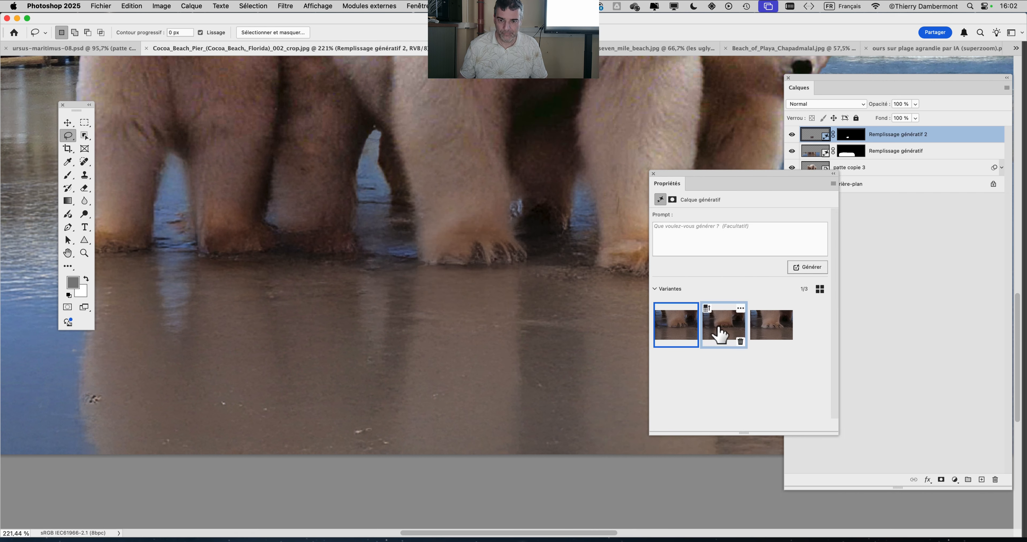
pyautogui.click(719, 331)
pyautogui.click(777, 326)
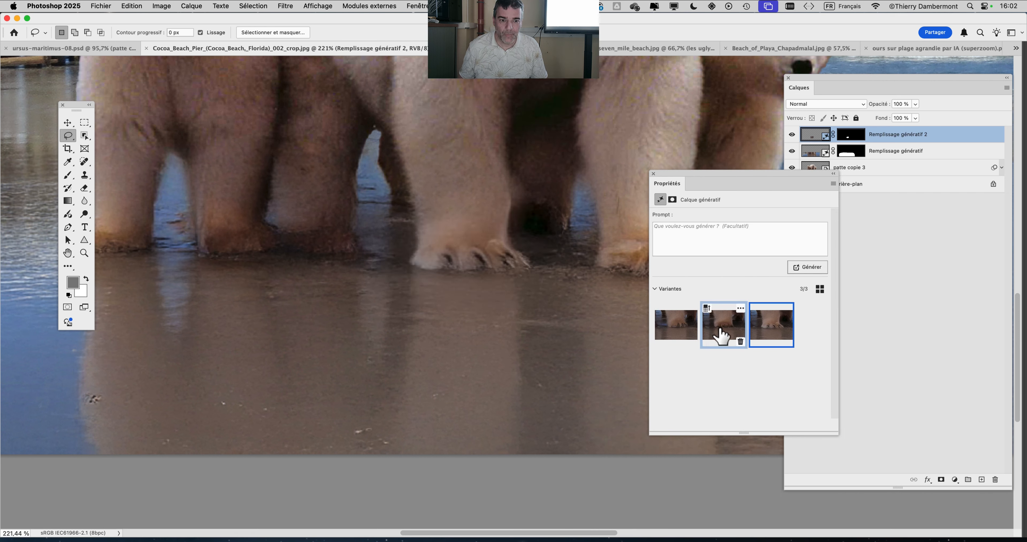
pyautogui.click(721, 334)
pyautogui.click(679, 328)
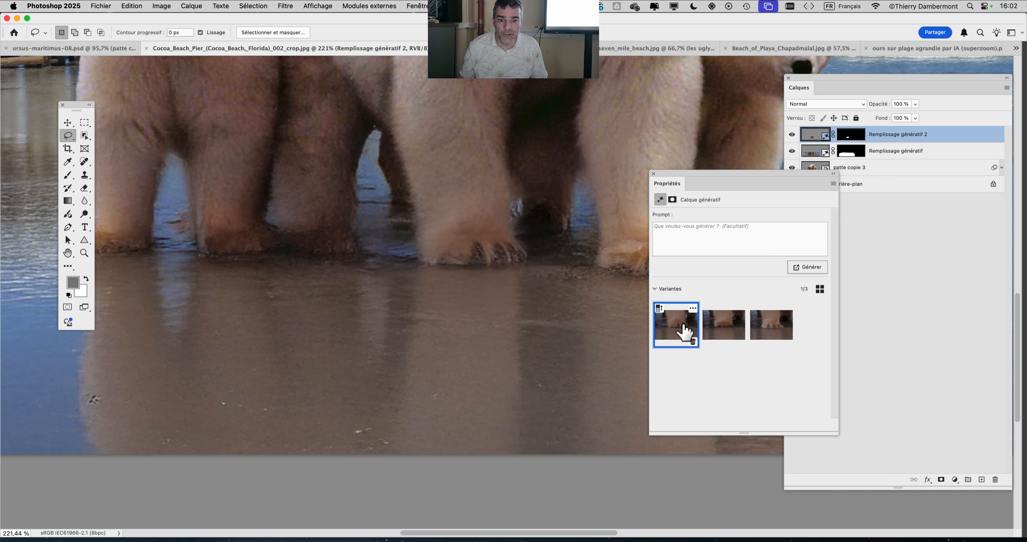
pyautogui.click(718, 327)
pyautogui.click(782, 337)
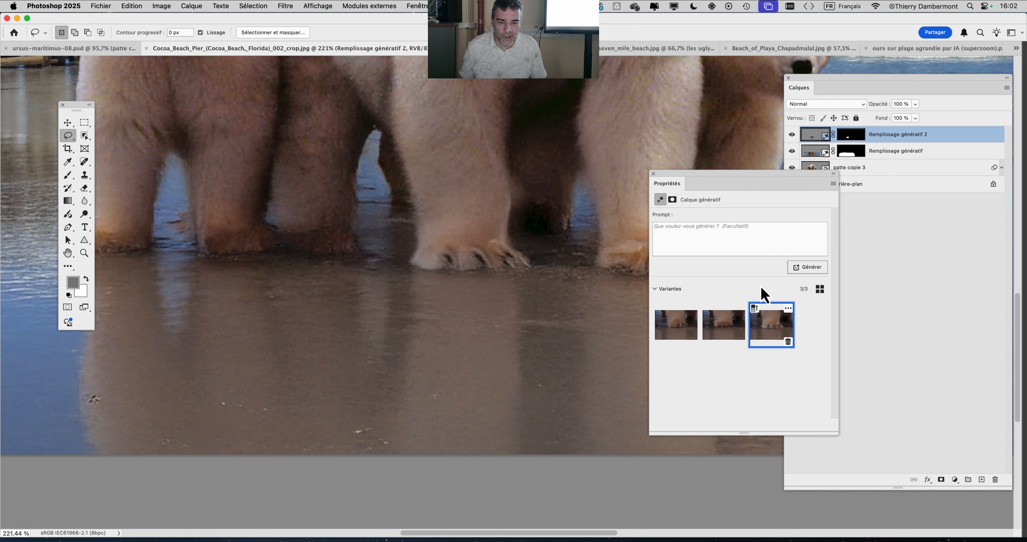
# Compare the three paw variants against the whole composite and select the first one.
pyautogui.moveTo(692, 176); pyautogui.dragTo(772, 249)
pyautogui.scroll(-5, 645, 305)
pyautogui.scroll(-3, 645, 304)
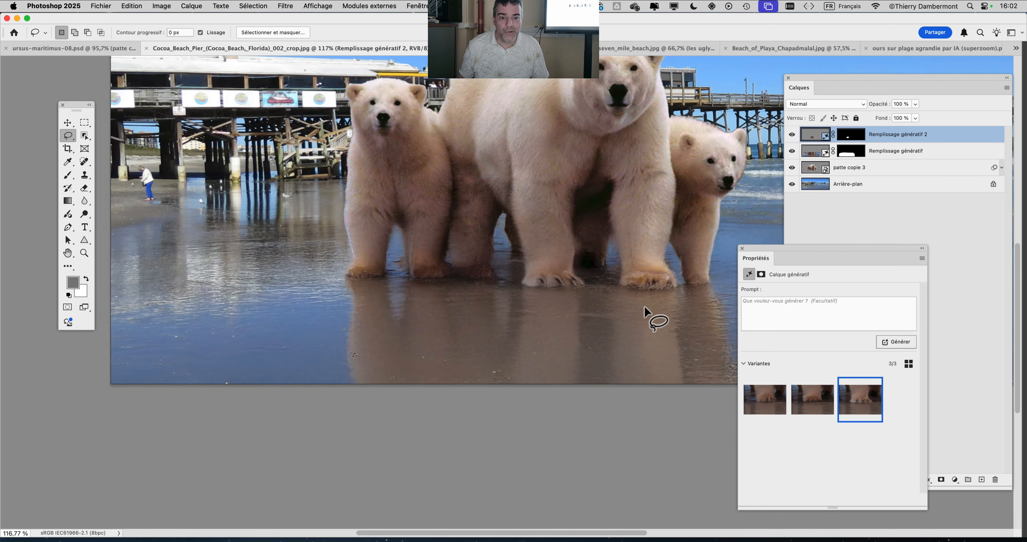
pyautogui.click(813, 399)
pyautogui.click(771, 410)
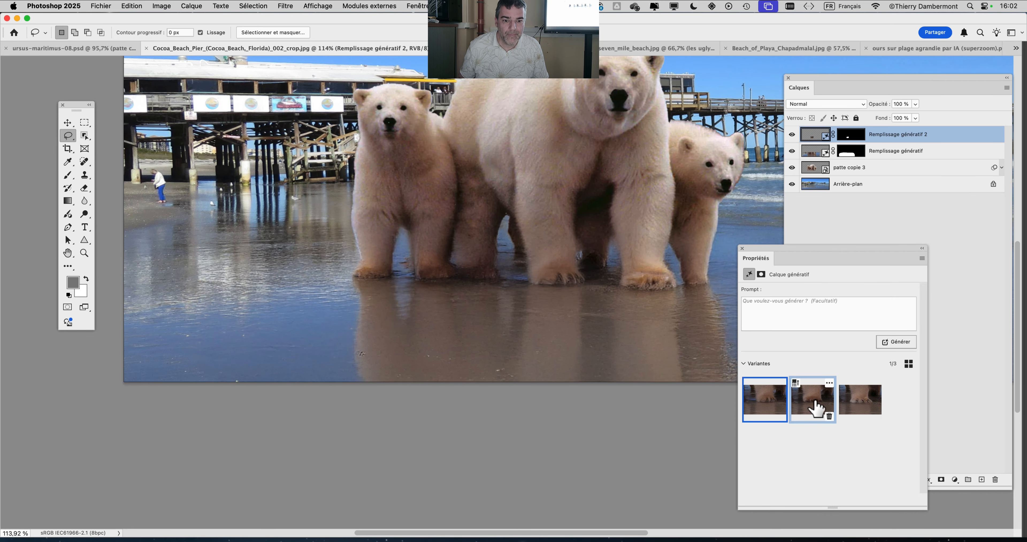
pyautogui.click(871, 406)
pyautogui.click(813, 404)
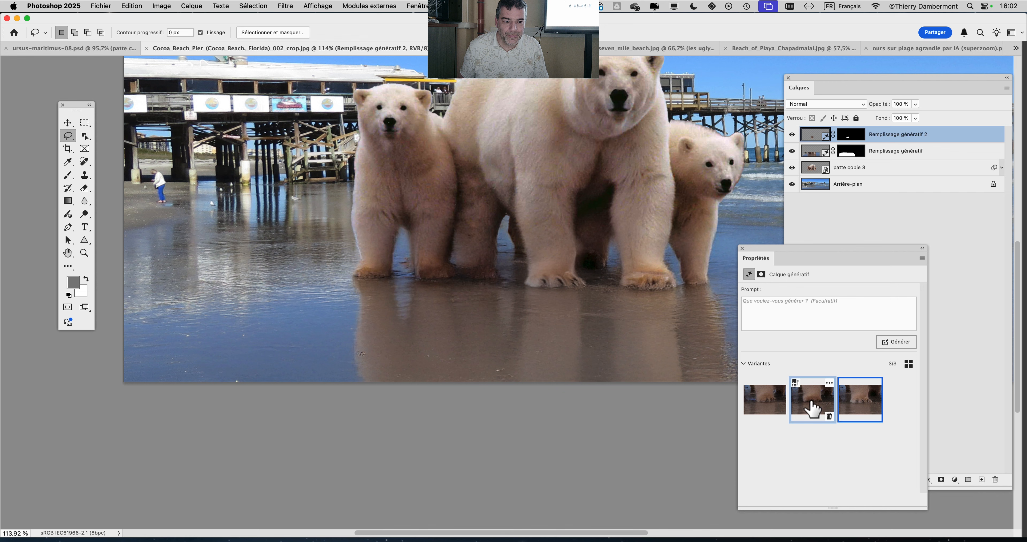
pyautogui.click(768, 406)
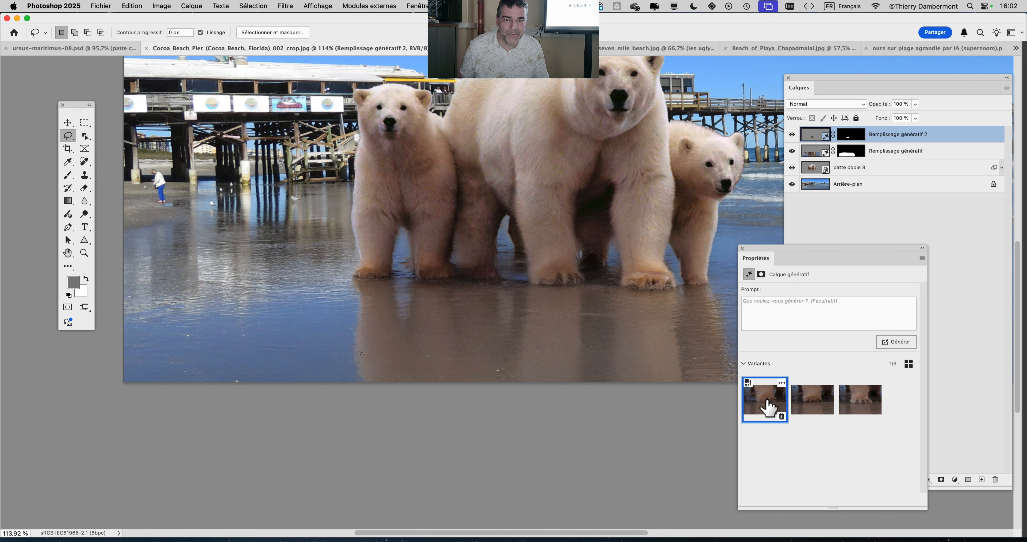
pyautogui.scroll(-1, 523, 296)
pyautogui.moveTo(409, 243)
pyautogui.mouseDown()
pyautogui.moveTo(318, 281)
pyautogui.moveTo(269, 288)
pyautogui.mouseUp()
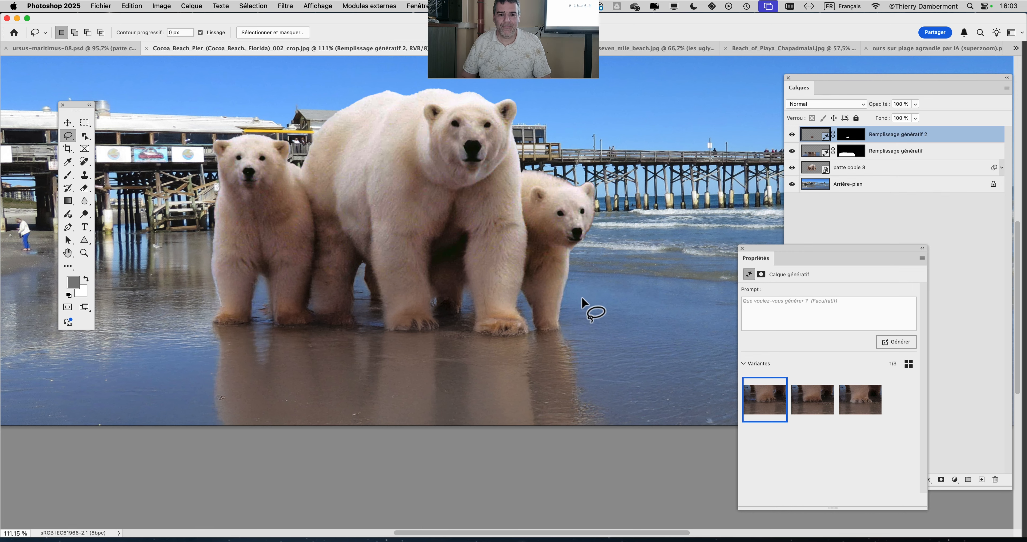
pyautogui.scroll(-3, 580, 296)
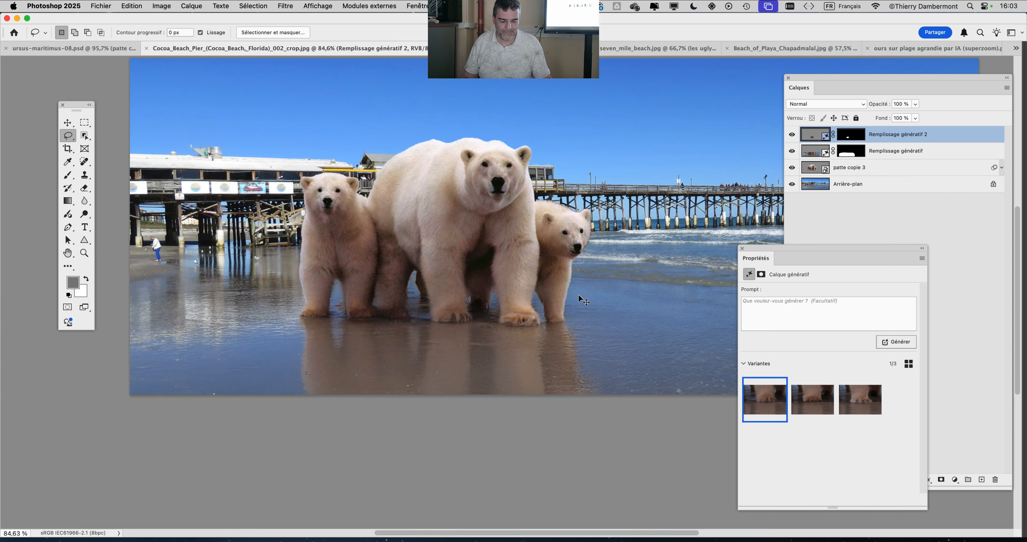
# Start saving the composite as a new Photoshop file and shorten its name to Cocoa_Beach_Pier_.
pyautogui.click(100, 6)
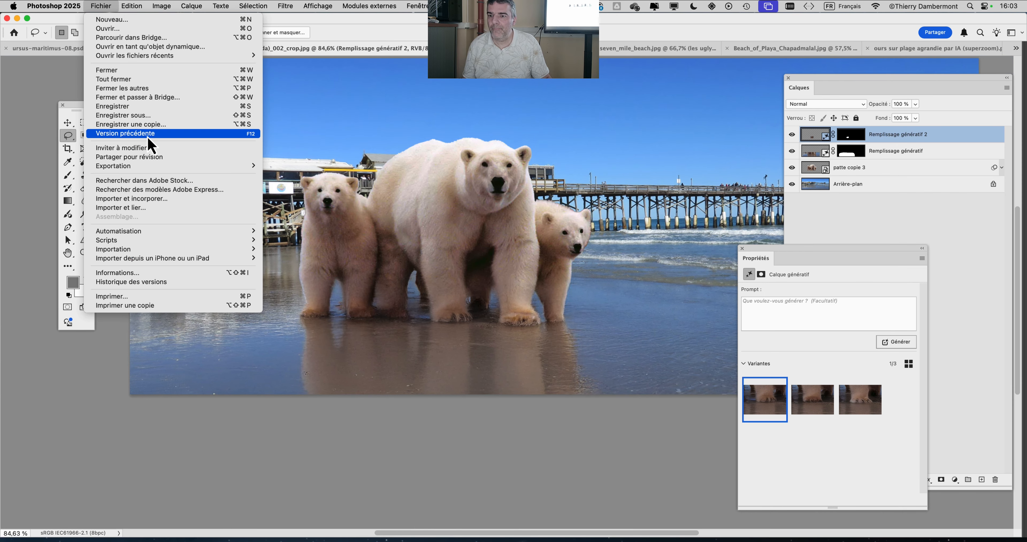
pyautogui.click(148, 116)
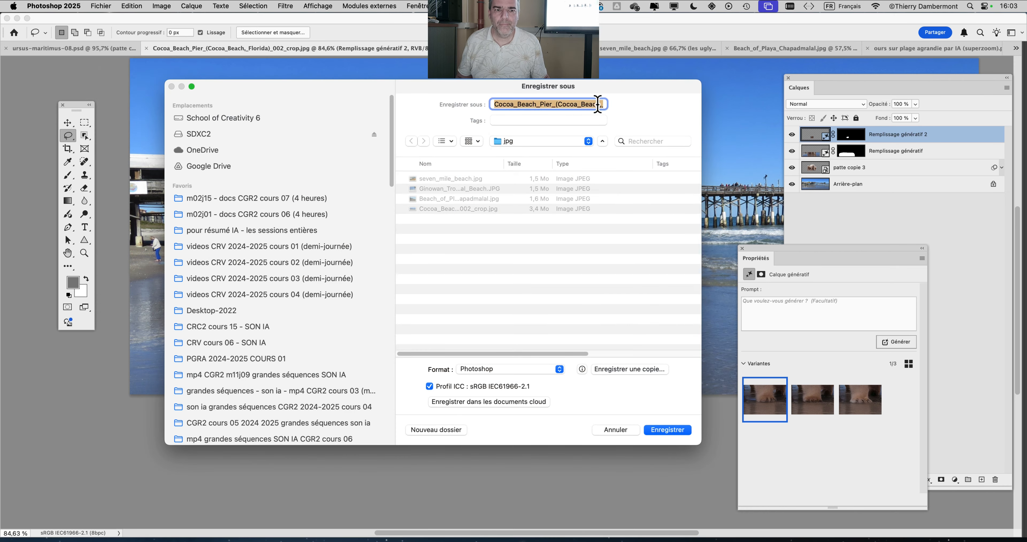
pyautogui.click(597, 104)
pyautogui.press('Down')
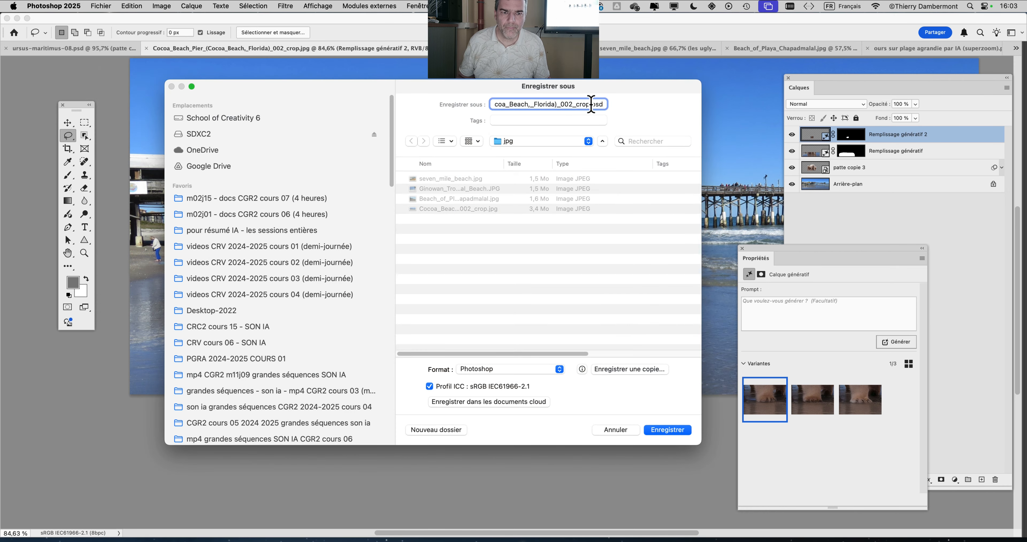
pyautogui.moveTo(589, 104); pyautogui.dragTo(548, 104)
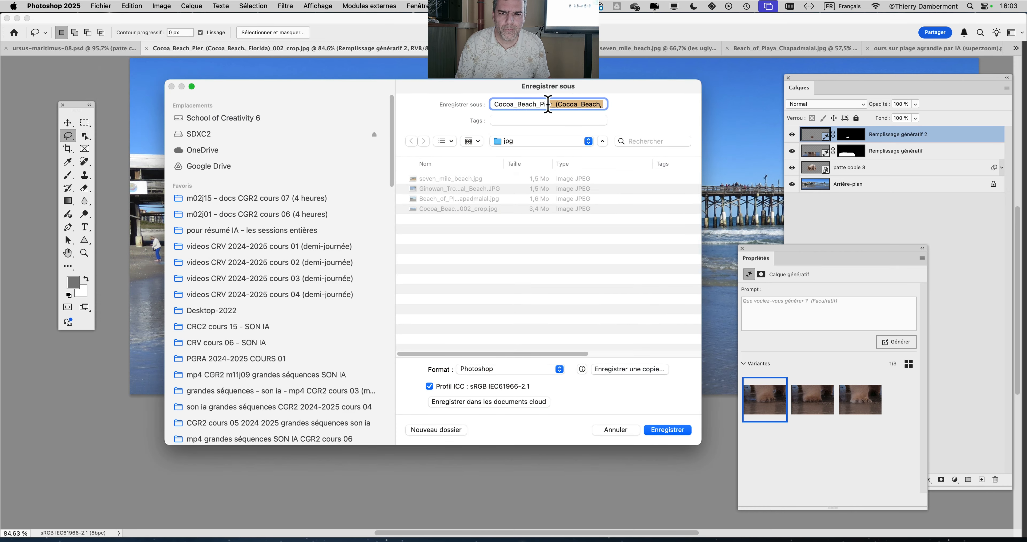
pyautogui.press('BackSpace')
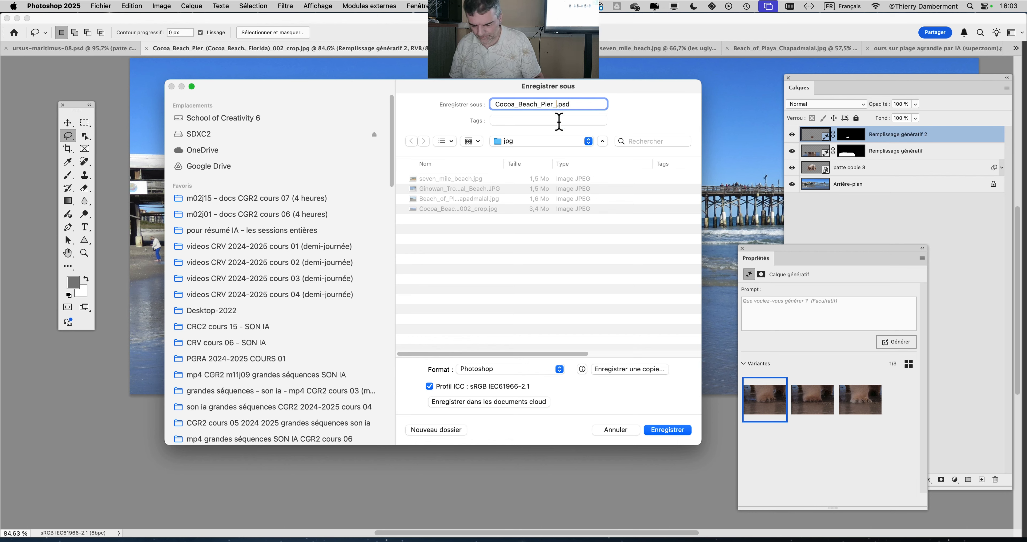
# Complete the file name as Cocoa_Beach_Pier_avec intégration par IA.psd and save it with maximised compatibility.
pyautogui.write('avec inrt')
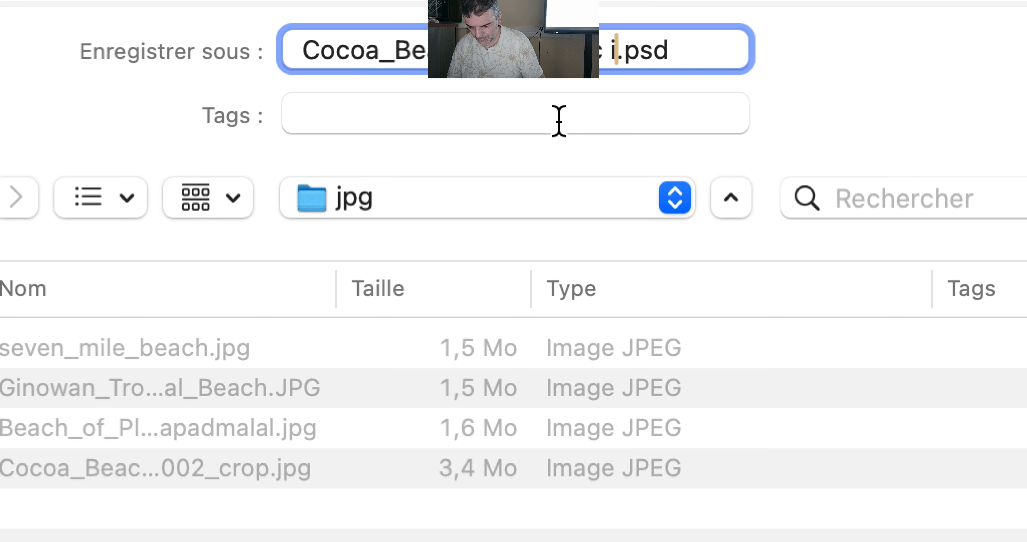
pyautogui.press('BackSpace')
pyautogui.press('BackSpace')
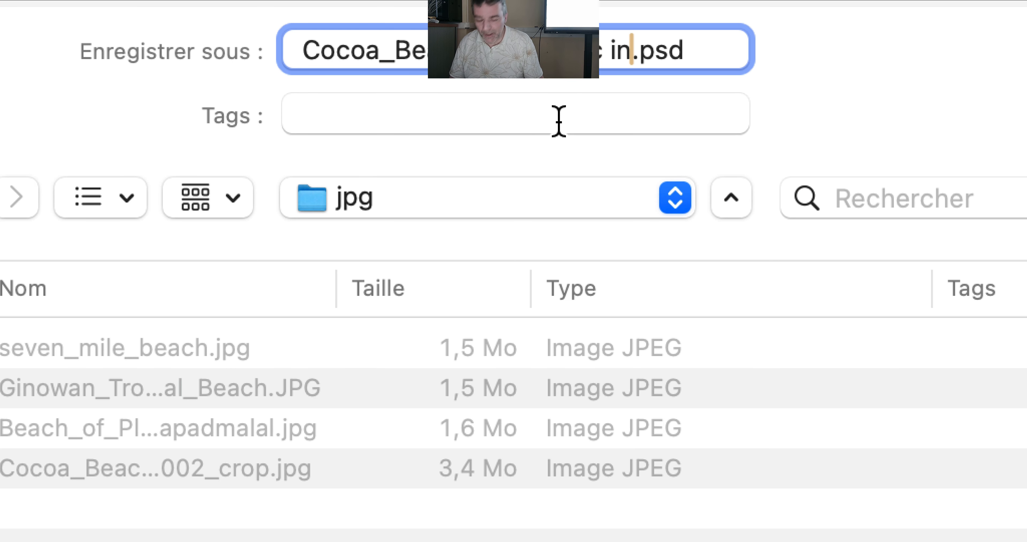
pyautogui.write('té')
pyautogui.write('gratioon par ')
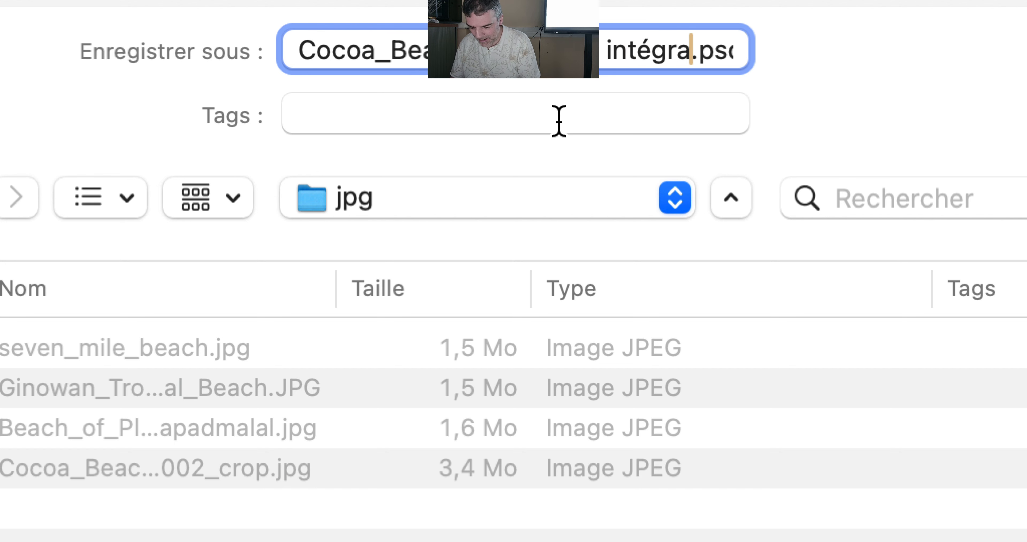
pyautogui.write('IA')
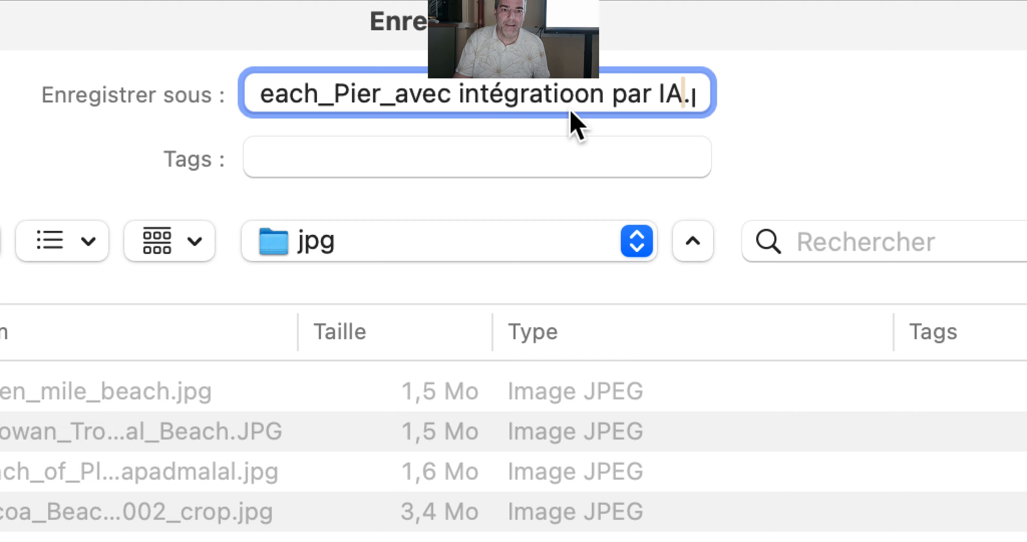
pyautogui.click(617, 50)
pyautogui.press('BackSpace')
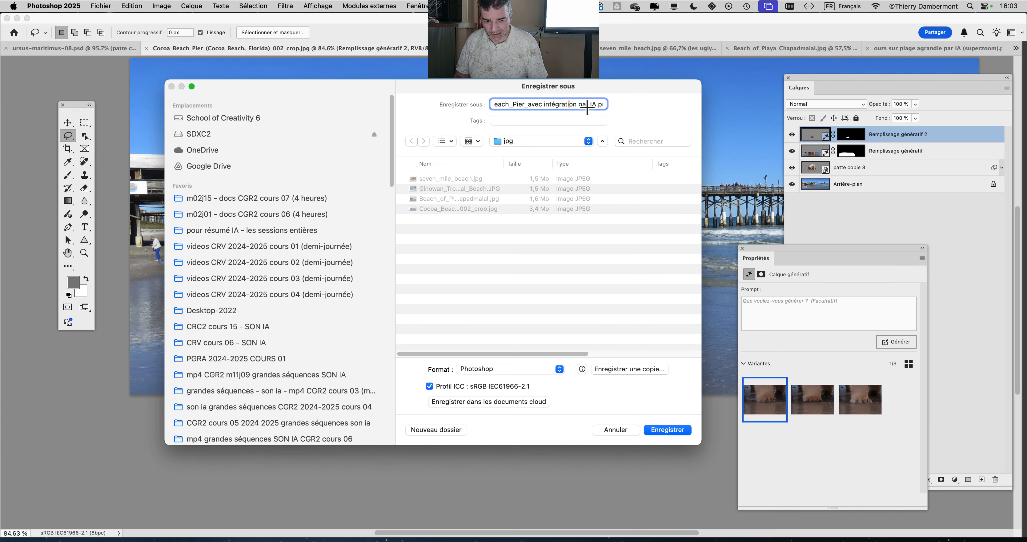
pyautogui.click(667, 430)
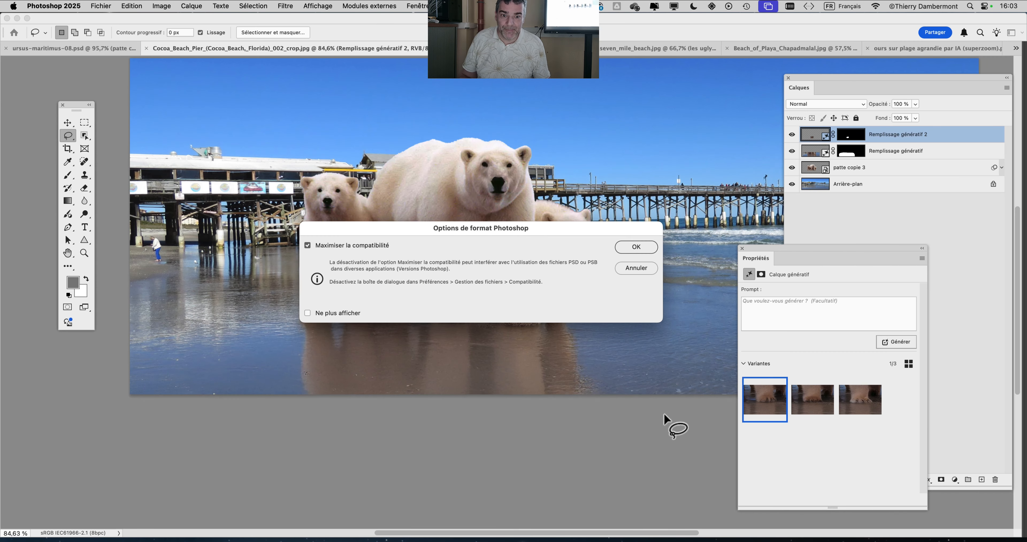
pyautogui.click(647, 248)
# Lasso a tall oval over the pier and beach left of the bears and try Generative Fill with the prompt "palmier".
pyautogui.scroll(-2, 478, 315)
pyautogui.moveTo(276, 290); pyautogui.dragTo(165, 290)
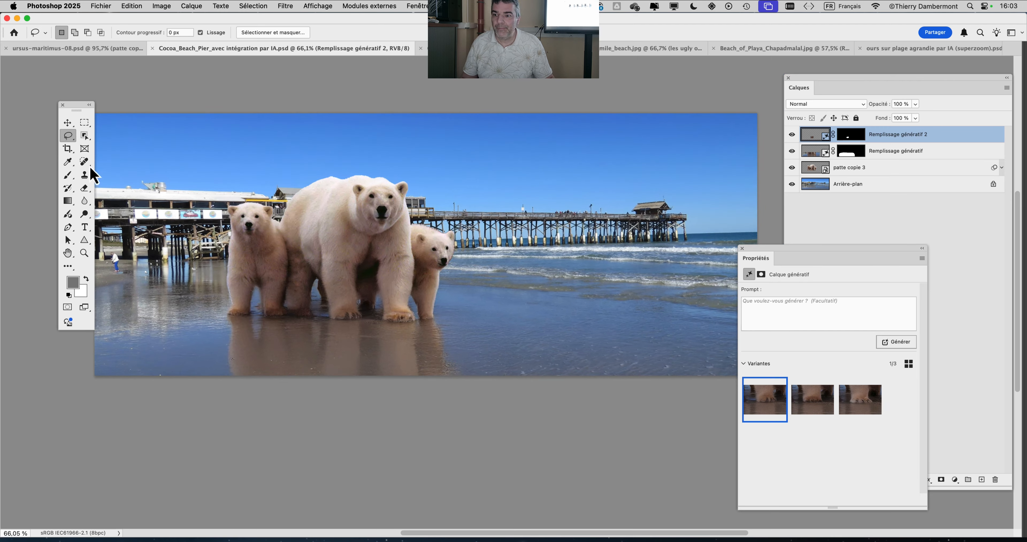
pyautogui.moveTo(523, 265); pyautogui.dragTo(604, 279)
pyautogui.moveTo(221, 337)
pyautogui.mouseDown()
pyautogui.moveTo(300, 289)
pyautogui.moveTo(303, 207)
pyautogui.moveTo(282, 145)
pyautogui.moveTo(223, 145)
pyautogui.moveTo(196, 209)
pyautogui.moveTo(199, 286)
pyautogui.mouseUp()
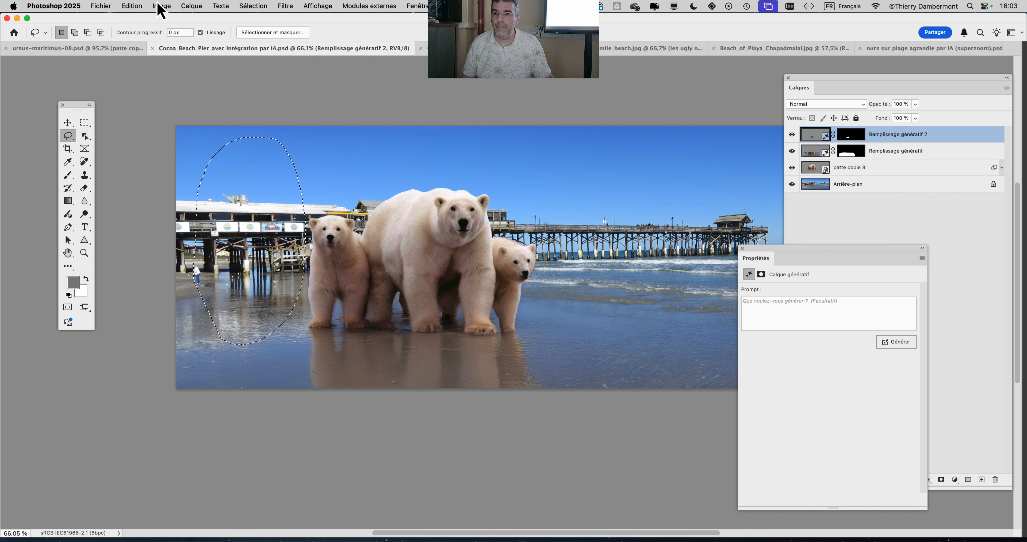
pyautogui.click(132, 6)
pyautogui.click(171, 186)
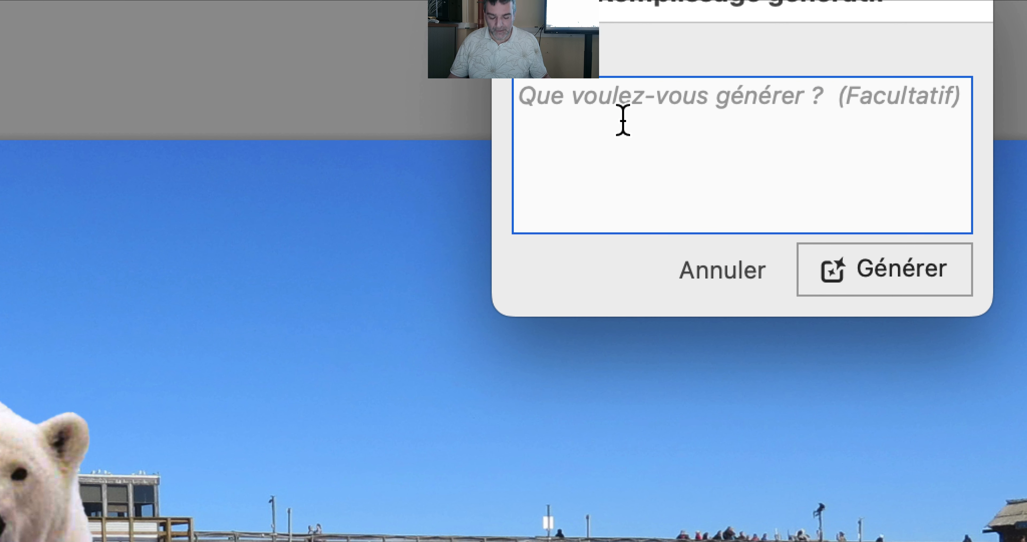
pyautogui.write('palmier')
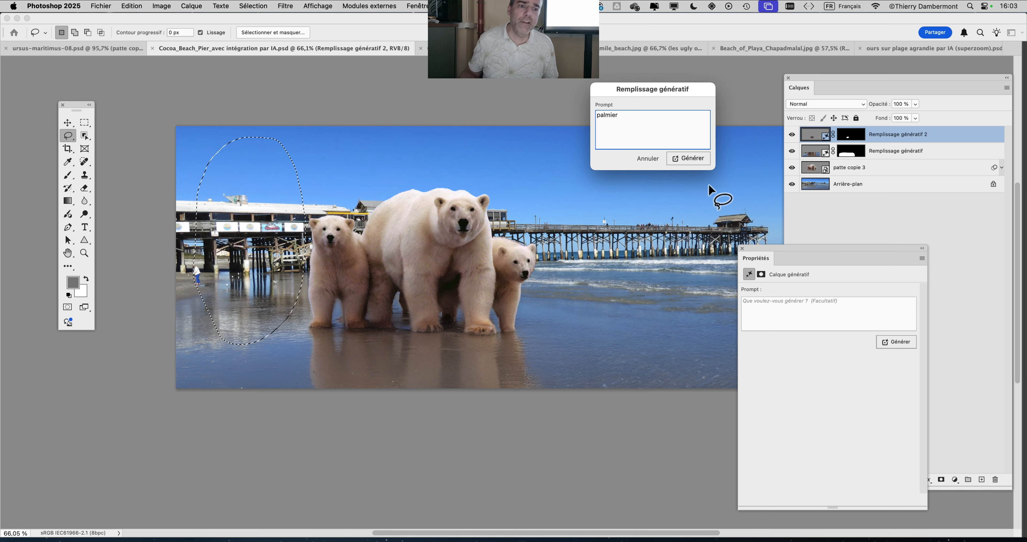
pyautogui.click(698, 160)
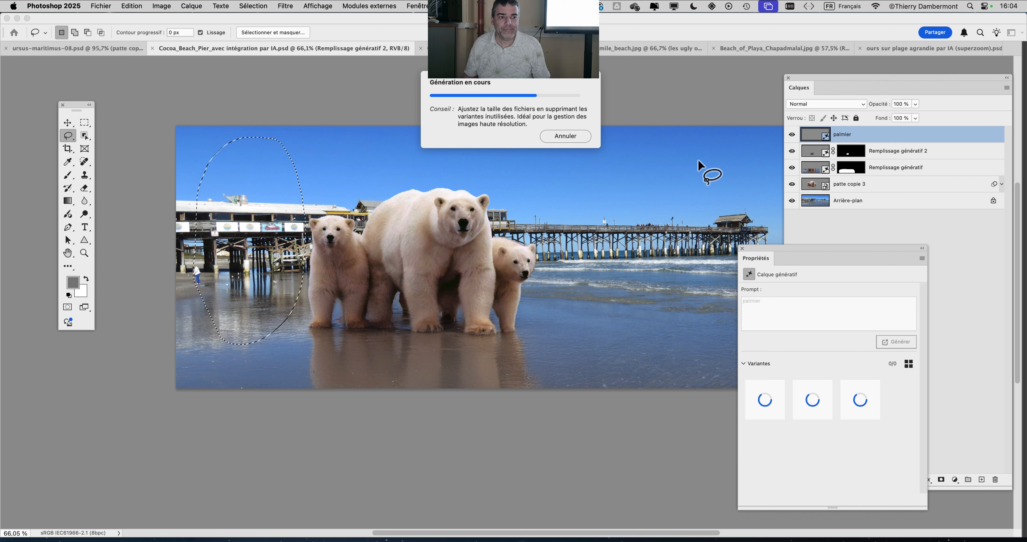
# Compare the three variants of the palmier fill and delete the palmier layer.
pyautogui.moveTo(758, 251); pyautogui.dragTo(679, 96)
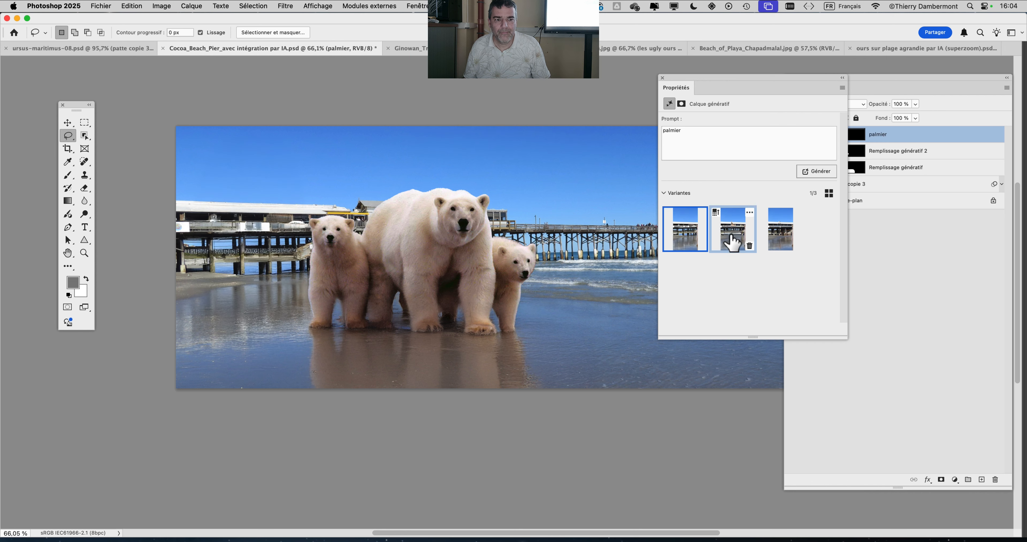
pyautogui.click(733, 241)
pyautogui.click(770, 232)
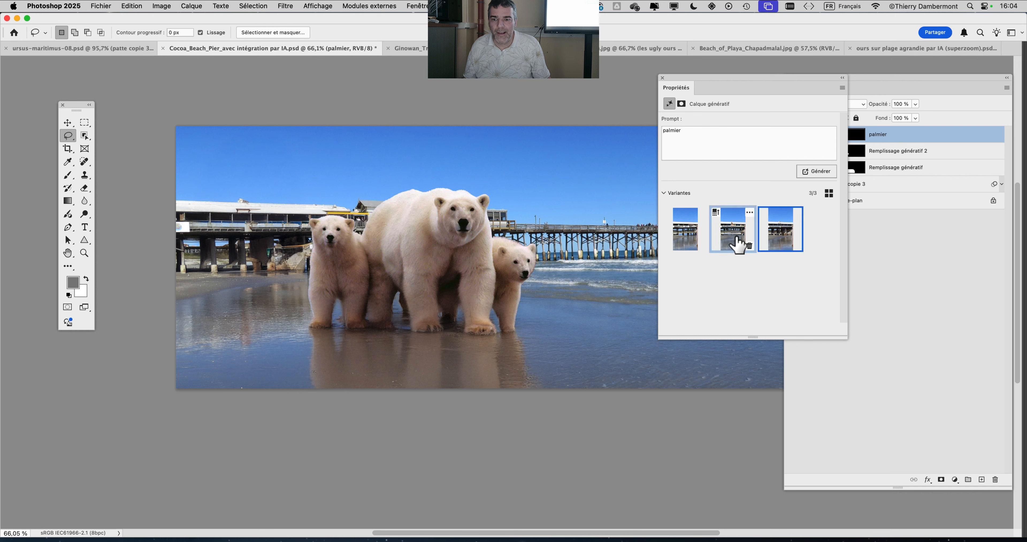
pyautogui.click(737, 244)
pyautogui.click(684, 225)
pyautogui.click(781, 244)
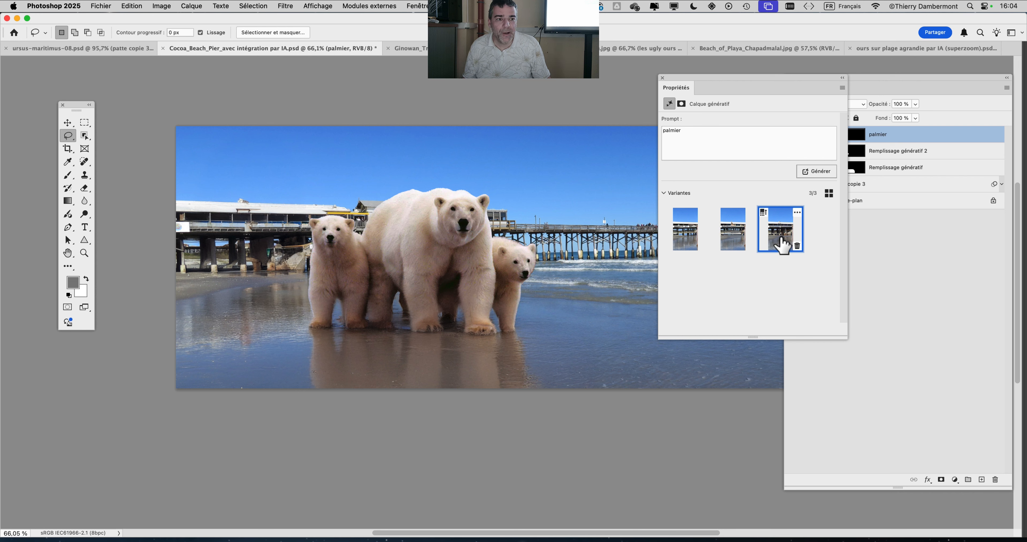
pyautogui.moveTo(770, 92); pyautogui.dragTo(698, 66)
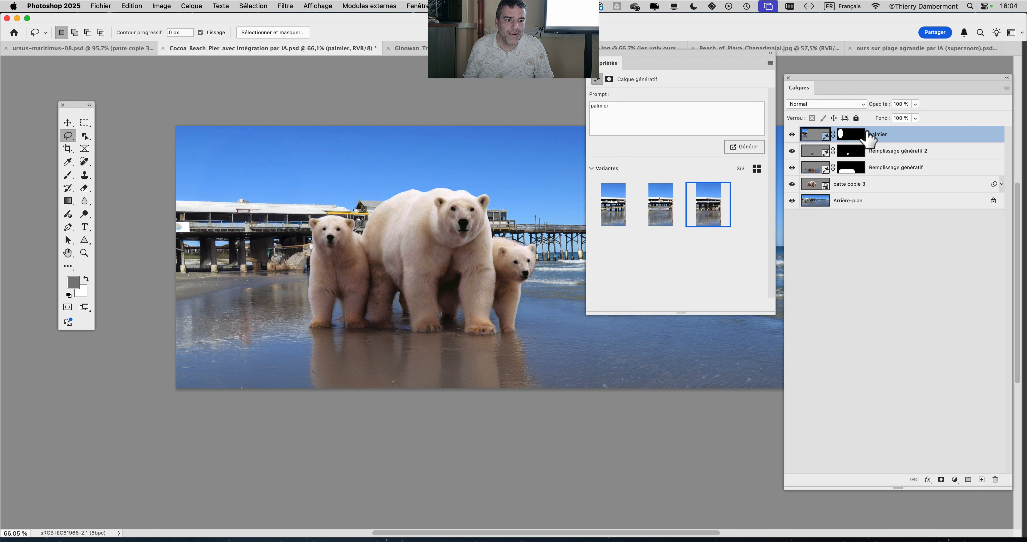
pyautogui.moveTo(893, 141); pyautogui.dragTo(994, 479)
pyautogui.click(879, 207)
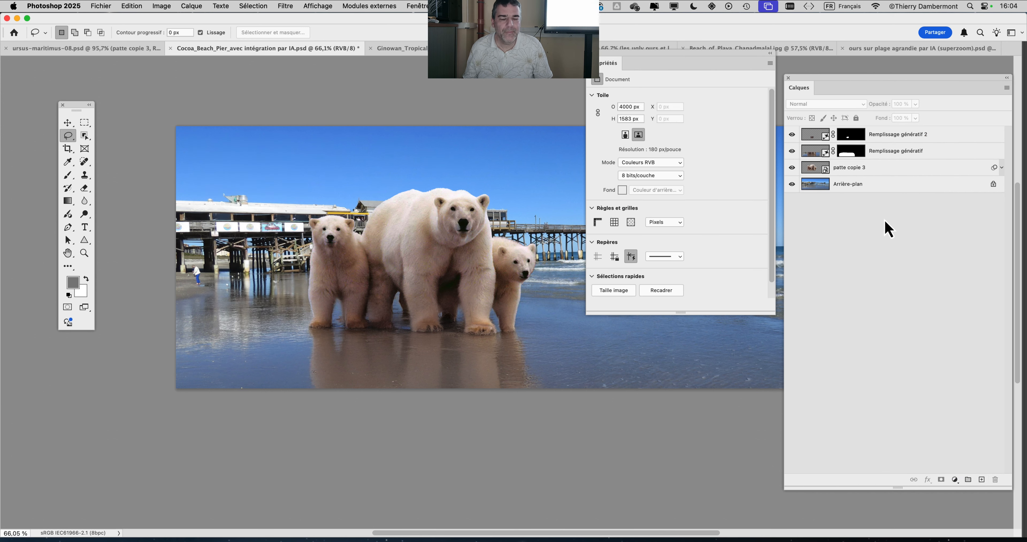
# Lasso a tall area of sky, pier and water right of the bears and generate "grand palmier dans l'eau" with Generative Fill.
pyautogui.hscroll(5, 348, 258)
pyautogui.moveTo(415, 152)
pyautogui.mouseDown()
pyautogui.moveTo(379, 340)
pyautogui.moveTo(436, 371)
pyautogui.moveTo(501, 334)
pyautogui.moveTo(507, 208)
pyautogui.moveTo(484, 158)
pyautogui.mouseUp()
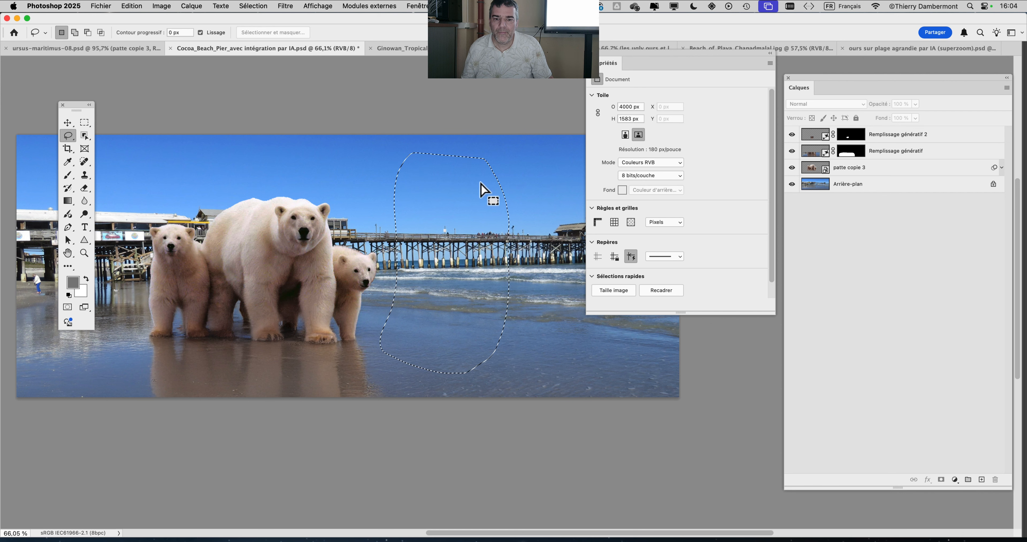
pyautogui.click(131, 6)
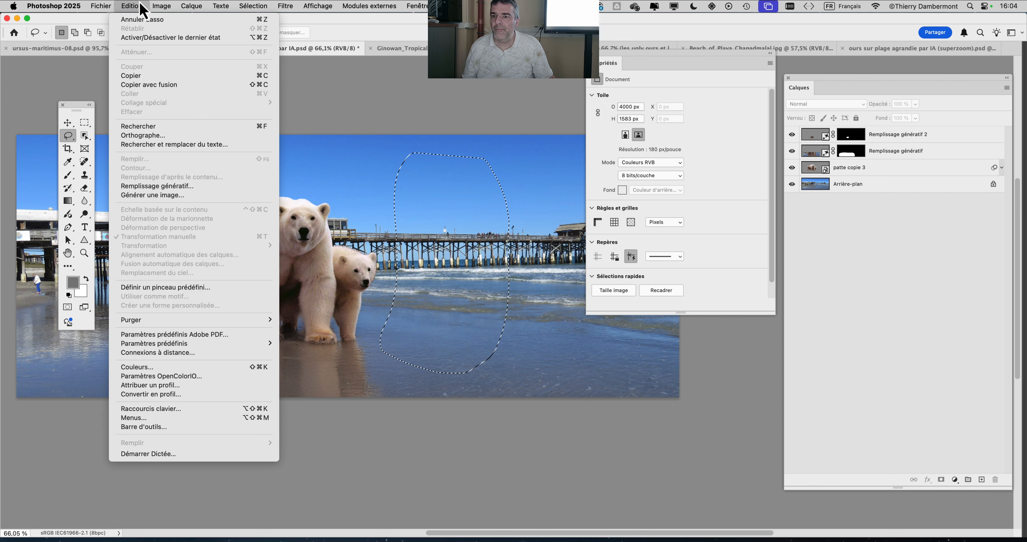
pyautogui.click(167, 186)
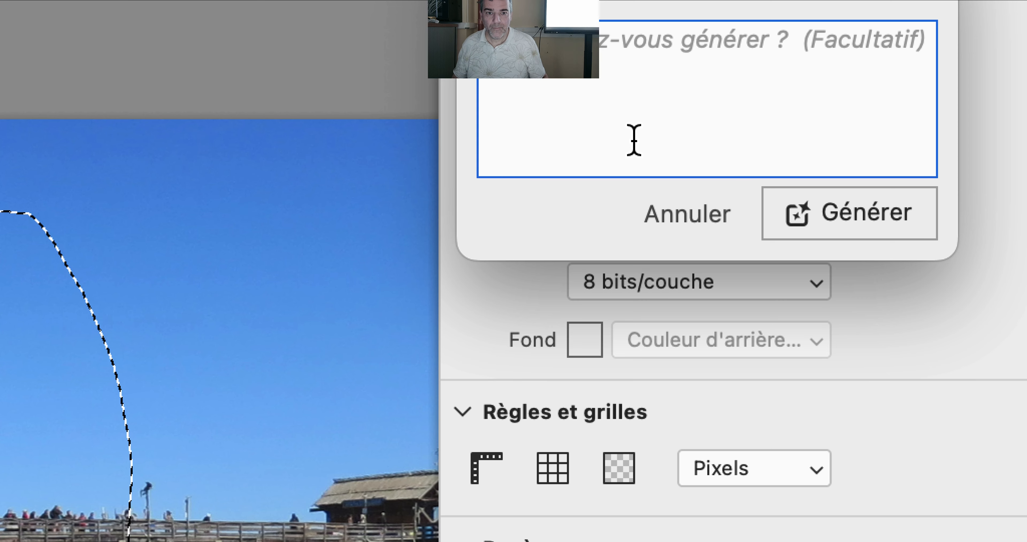
pyautogui.write('u')
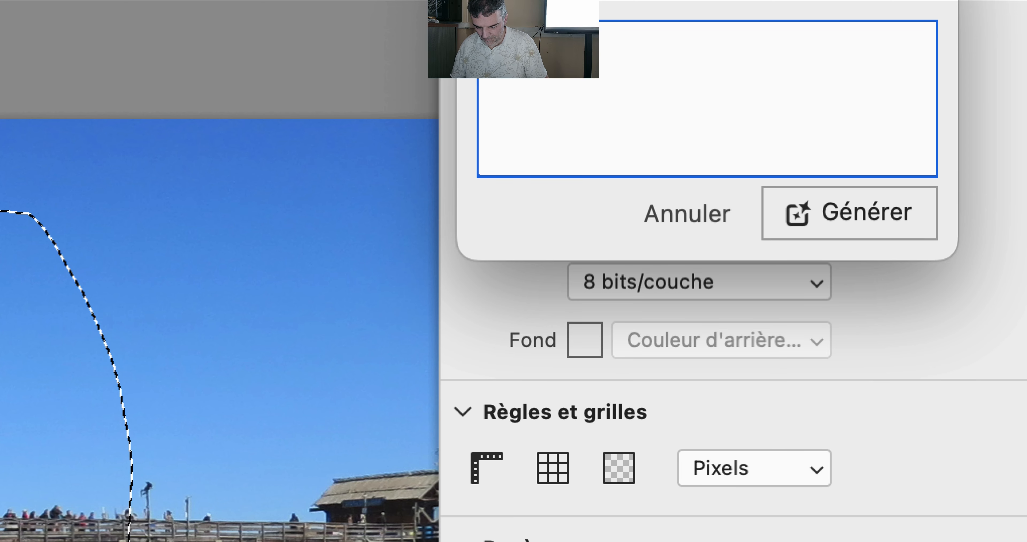
pyautogui.write("mier dans l'eau")
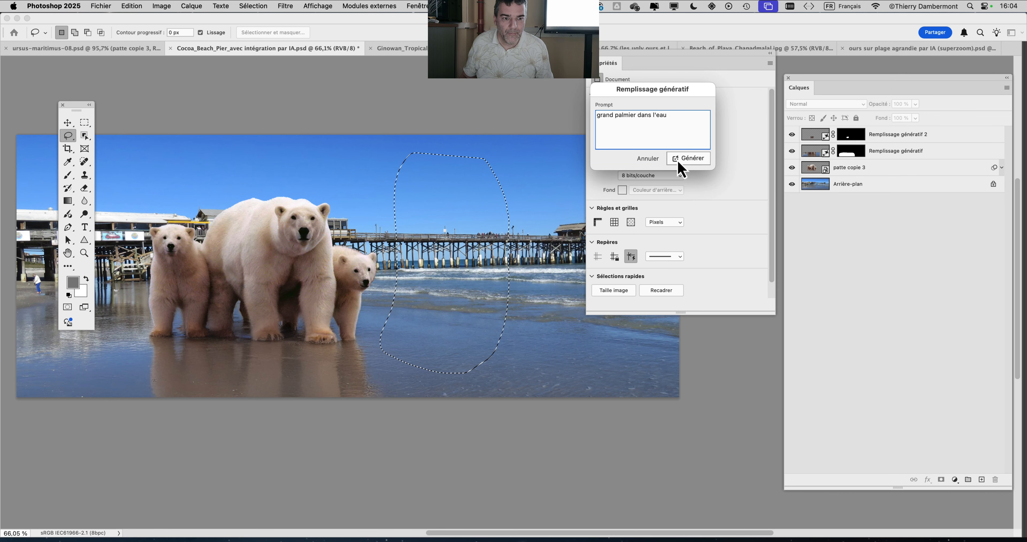
pyautogui.click(682, 160)
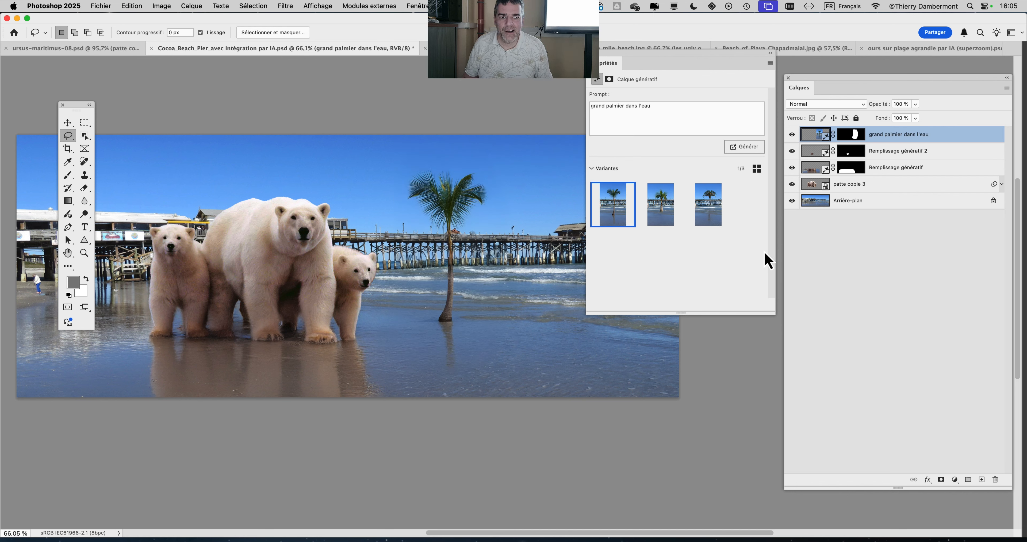
# Compare the three generated palm tree variants and select the first one.
pyautogui.click(656, 211)
pyautogui.click(703, 221)
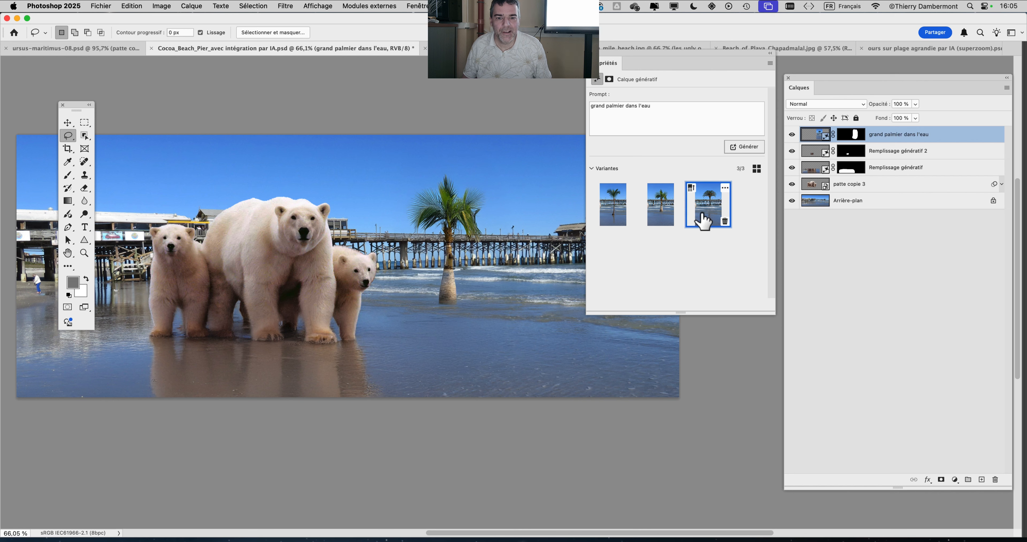
pyautogui.click(616, 213)
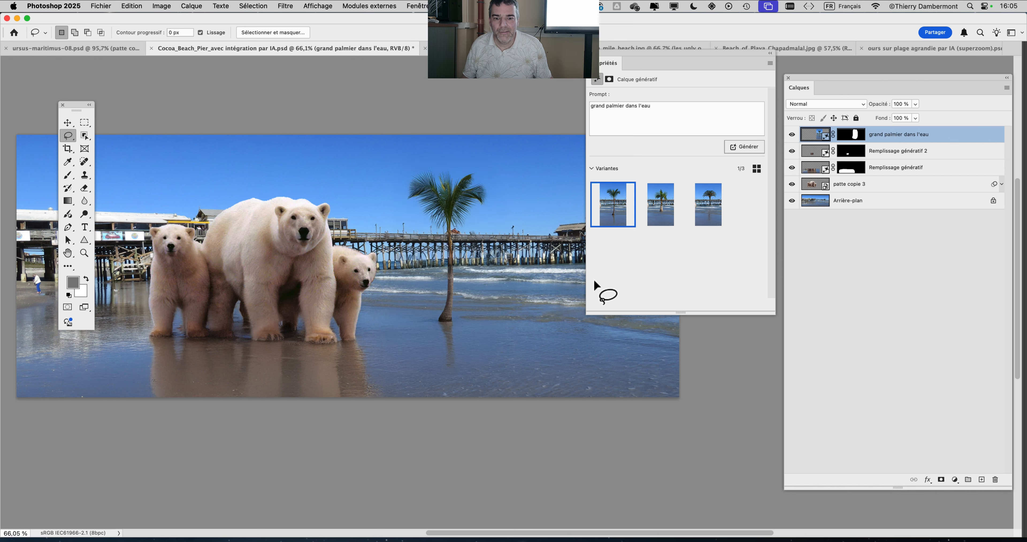
# Uncover the palm by moving the properties aside and recheck the three palm variants up close, keeping the first.
pyautogui.moveTo(453, 322); pyautogui.dragTo(561, 354)
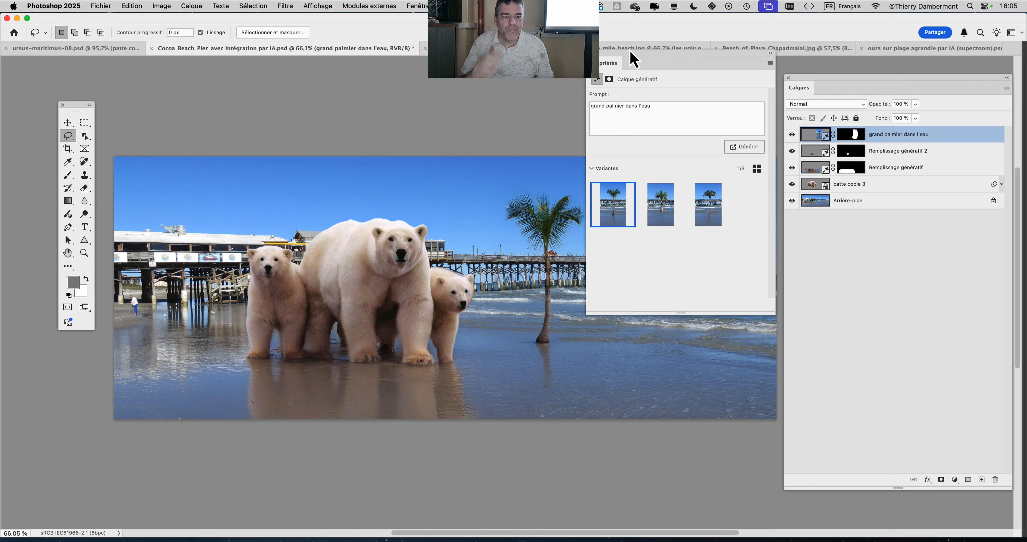
pyautogui.moveTo(631, 61); pyautogui.dragTo(739, 263)
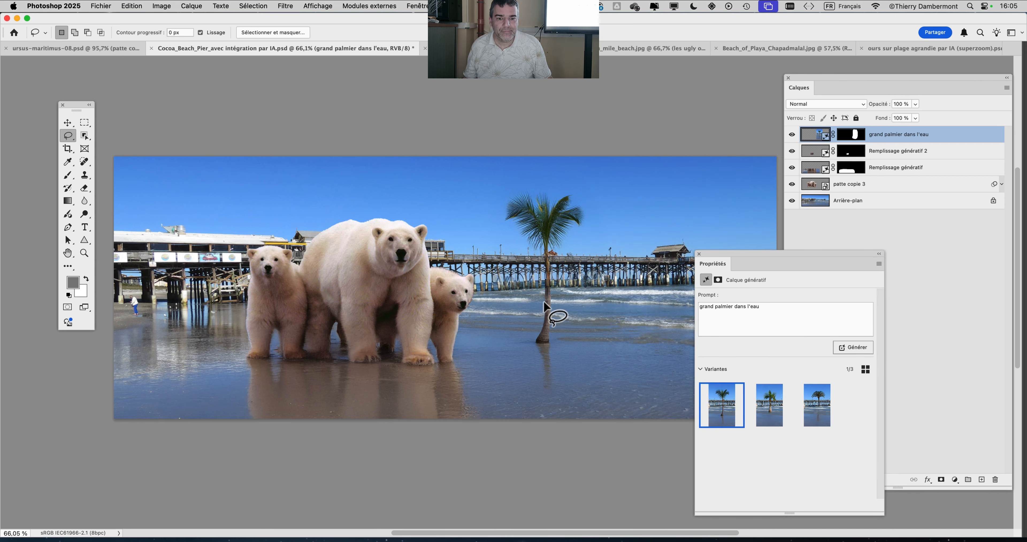
pyautogui.scroll(5, 544, 302)
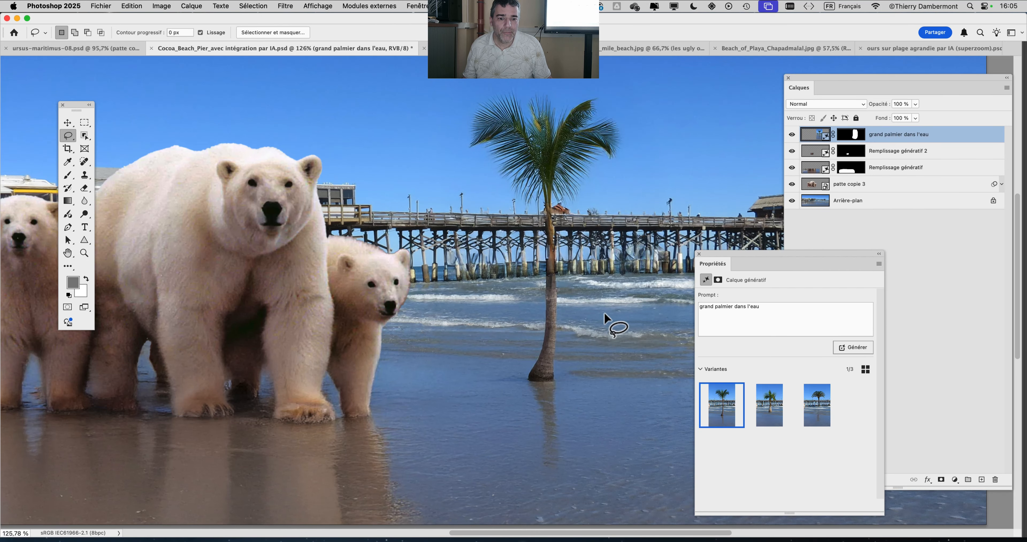
pyautogui.scroll(3, 579, 323)
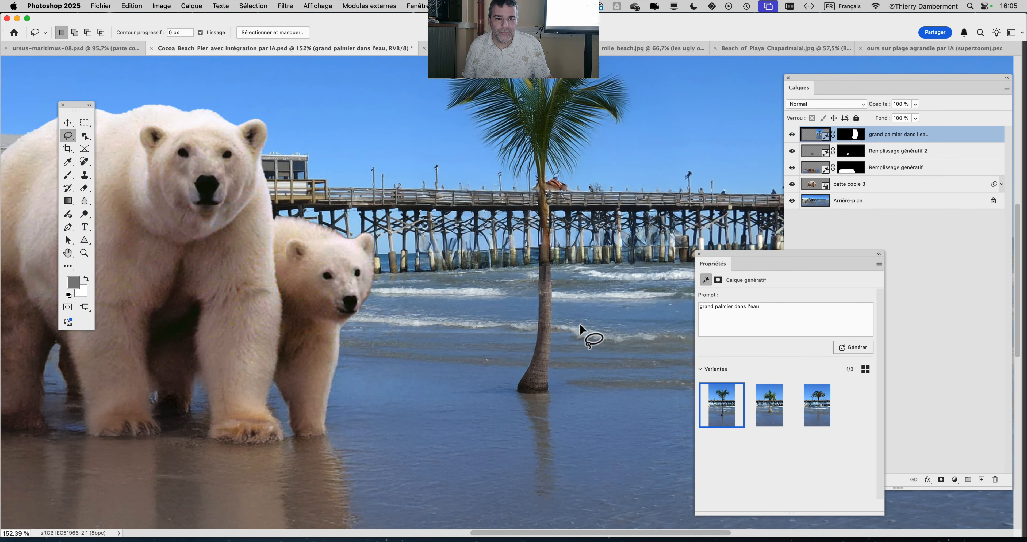
pyautogui.scroll(-5, 579, 323)
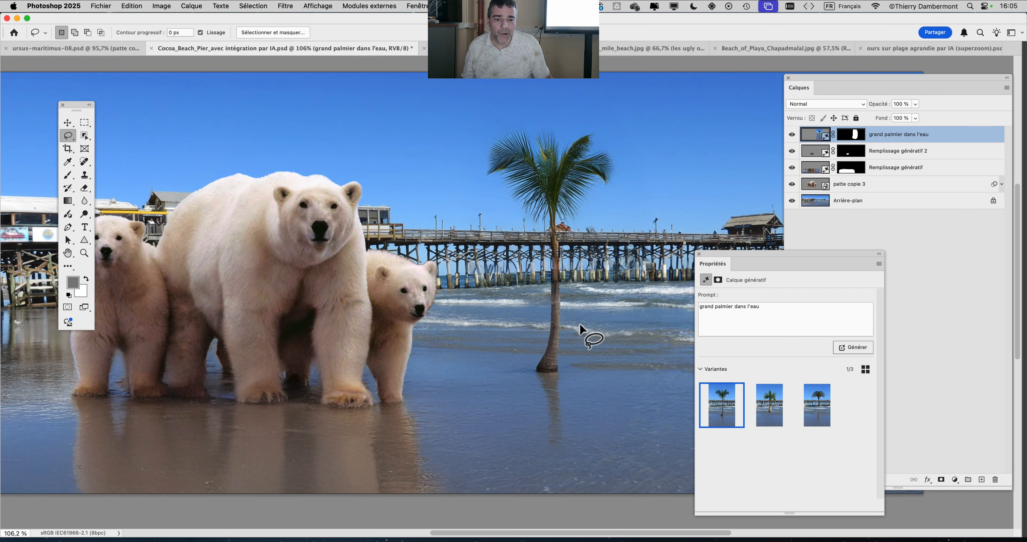
pyautogui.click(769, 406)
pyautogui.click(816, 407)
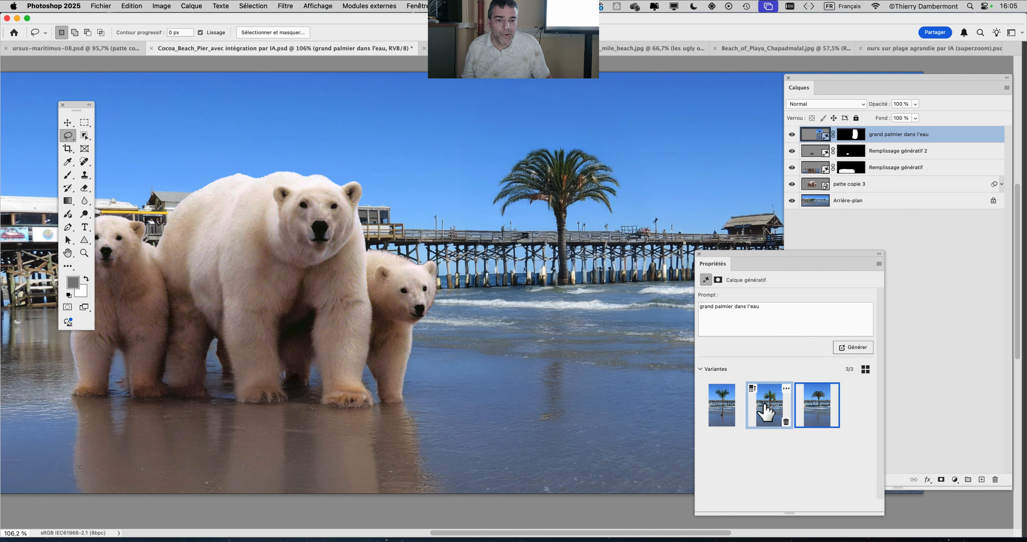
pyautogui.click(728, 410)
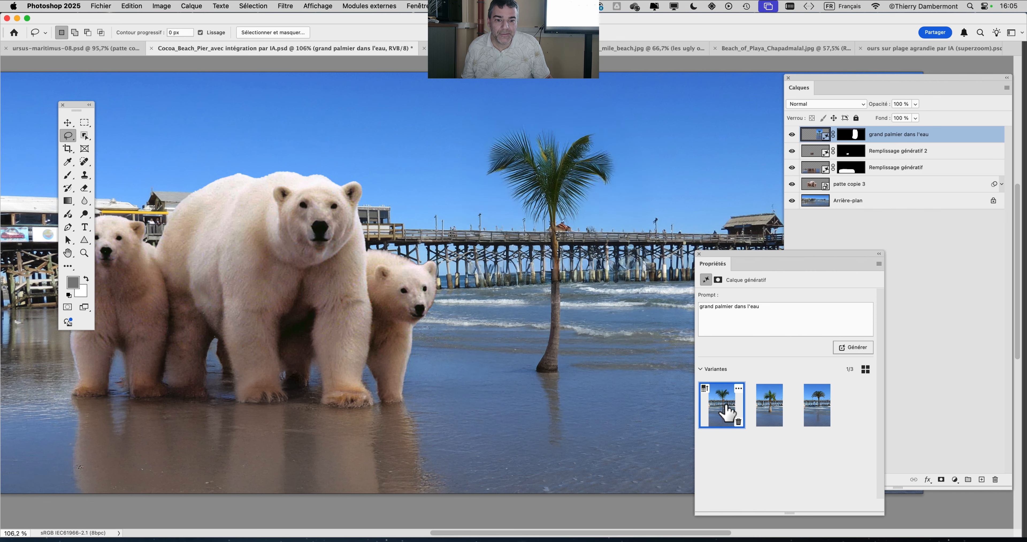
# Isolate the "grand palmier dans l'eau" layer by hiding all the other layers.
pyautogui.scroll(-4, 440, 323)
pyautogui.moveTo(379, 310); pyautogui.dragTo(501, 263)
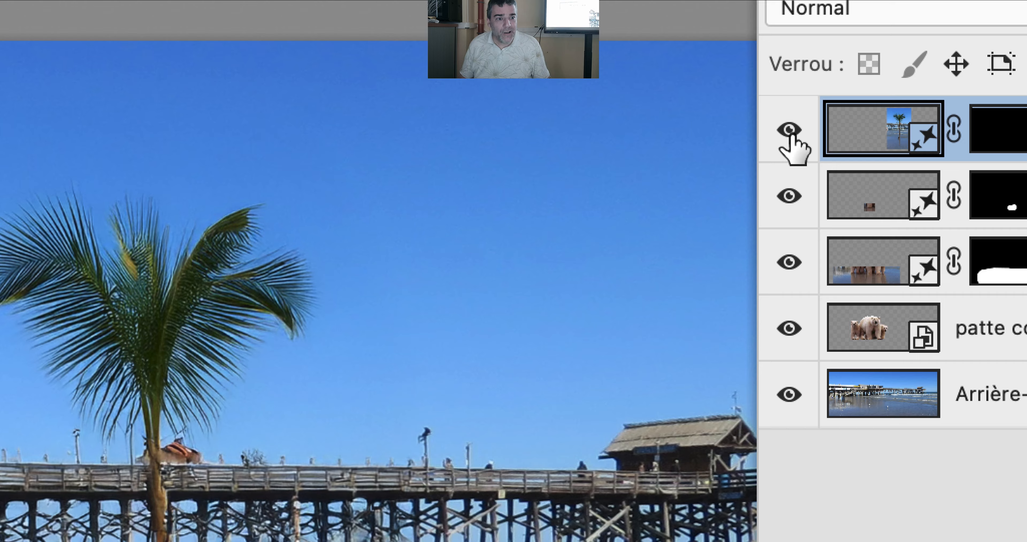
pyautogui.keyDown('alt'); pyautogui.click(791, 135); pyautogui.keyUp('alt')
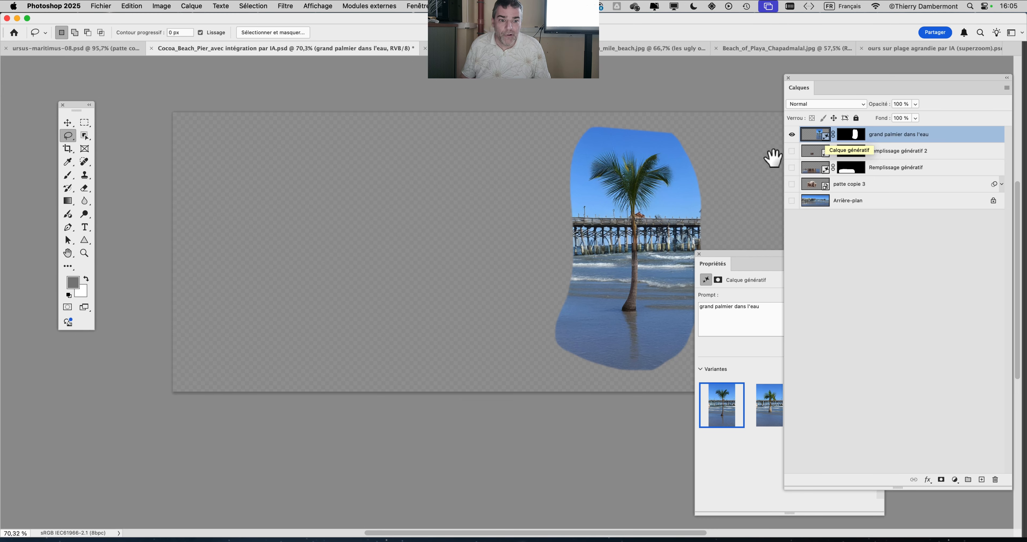
pyautogui.moveTo(563, 203); pyautogui.dragTo(479, 215)
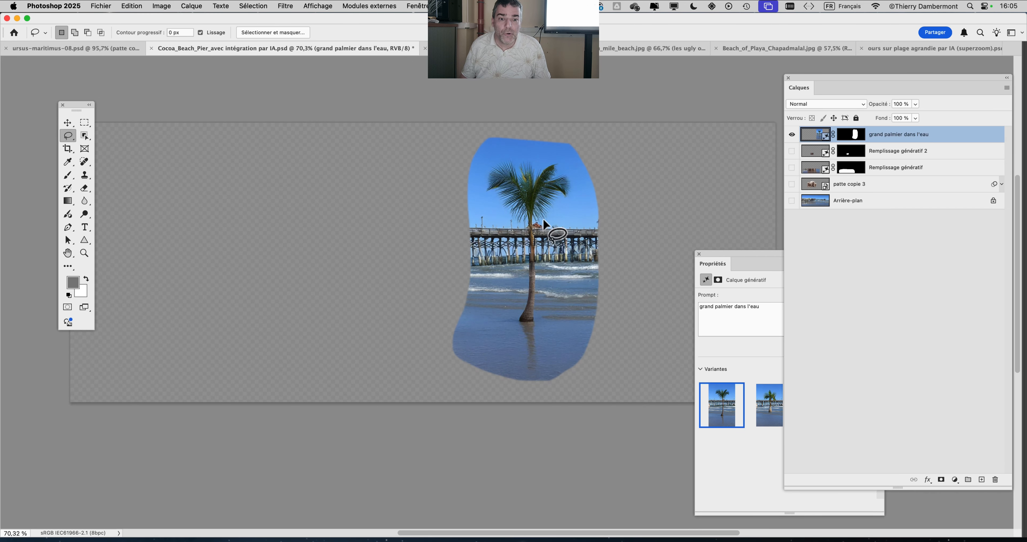
pyautogui.scroll(5, 542, 217)
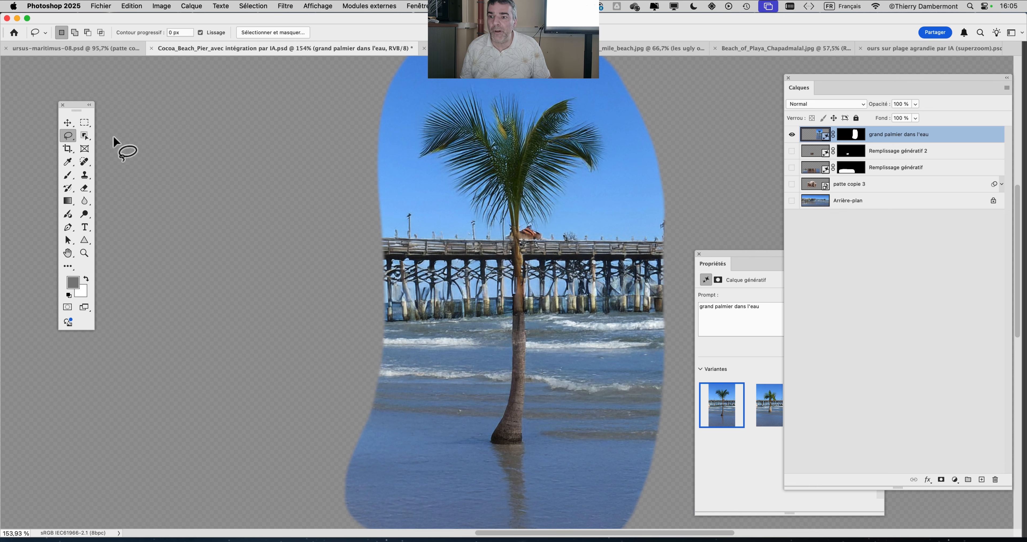
# Select the palm's foliage and trunk with the Object Selection tool and make all layers visible again.
pyautogui.click(85, 135)
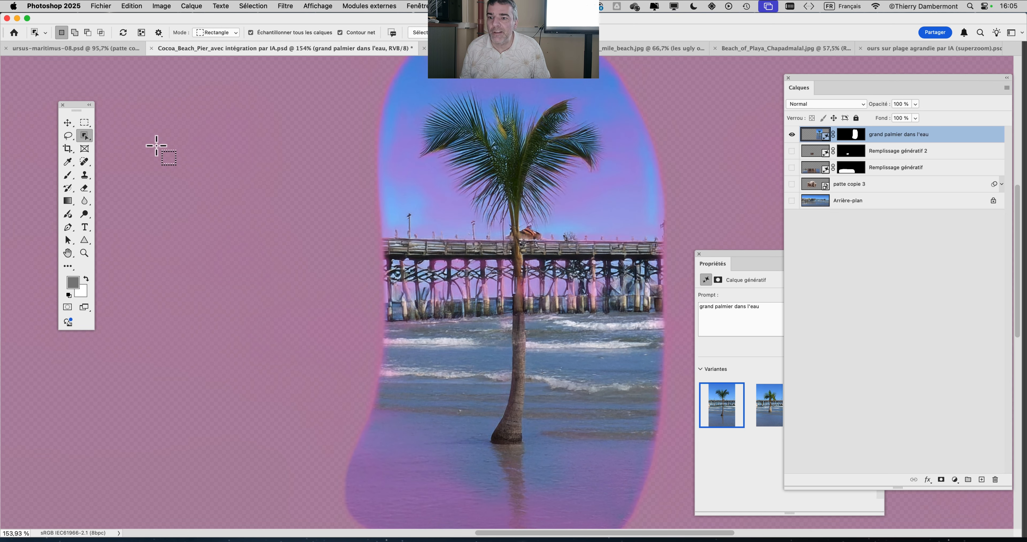
pyautogui.click(520, 162)
pyautogui.keyDown('shift'); pyautogui.click(515, 405); pyautogui.keyUp('shift')
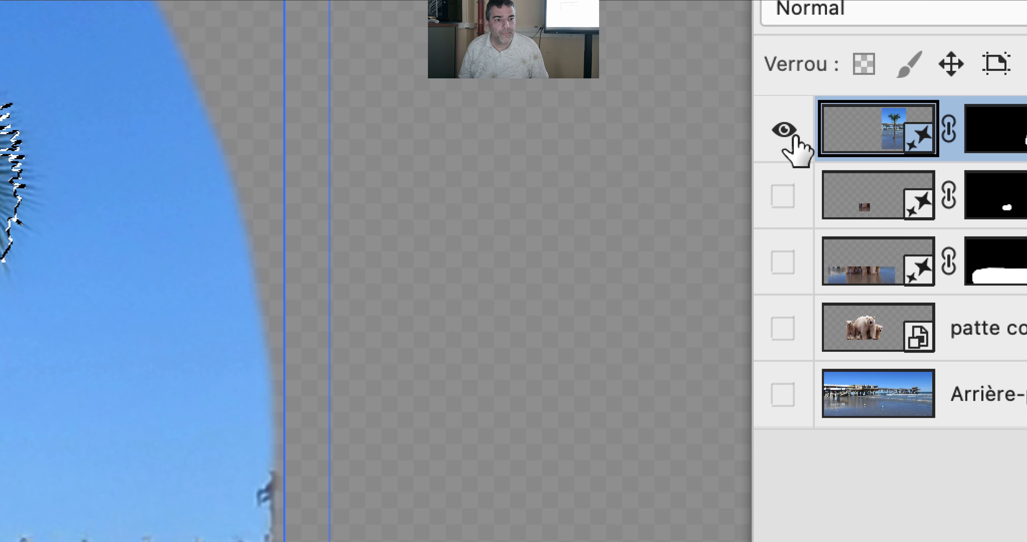
pyautogui.keyDown('alt'); pyautogui.click(794, 138); pyautogui.keyUp('alt')
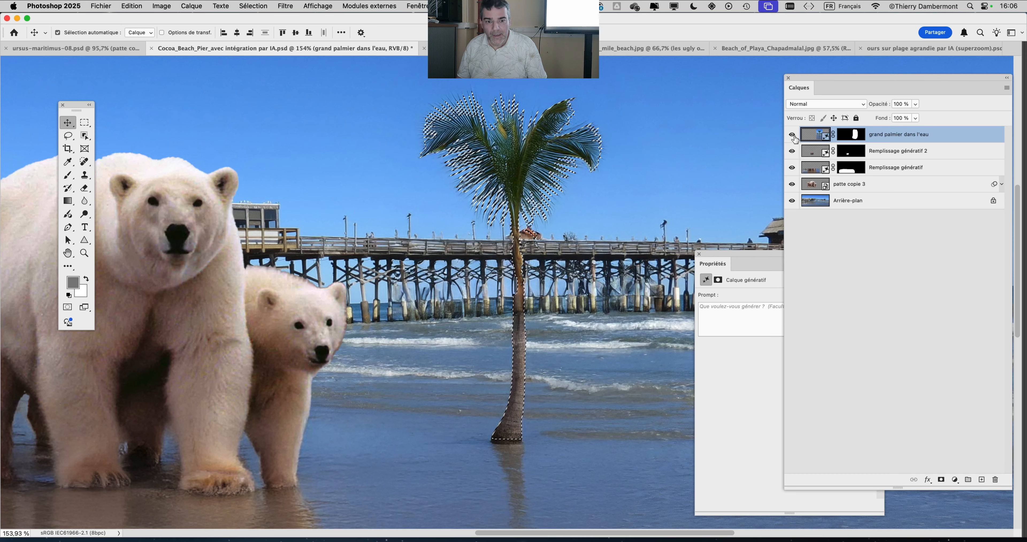
# Make the layer list more compact and add a Curves adjustment layer masked to the palm selection.
pyautogui.moveTo(856, 74); pyautogui.dragTo(842, 20)
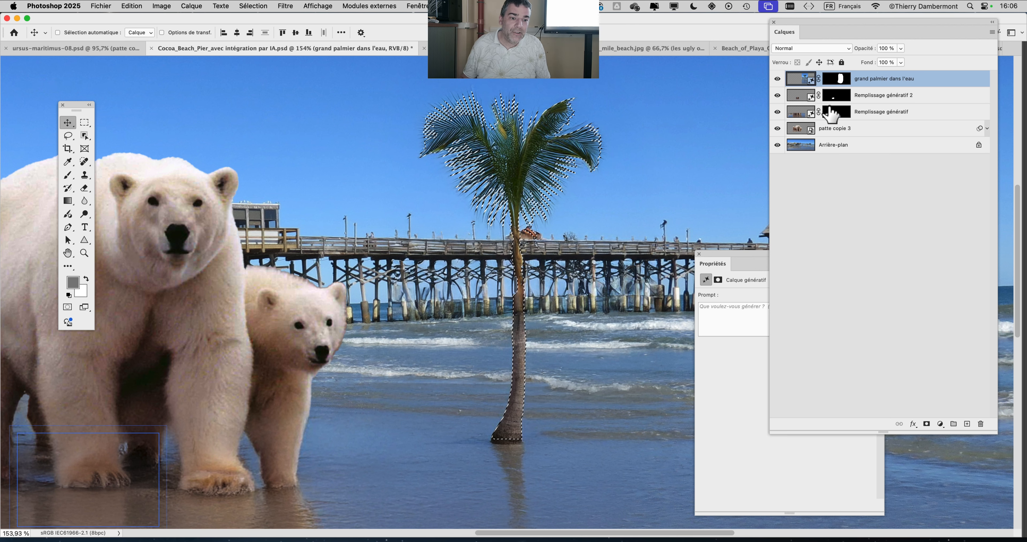
pyautogui.moveTo(995, 433); pyautogui.dragTo(947, 223)
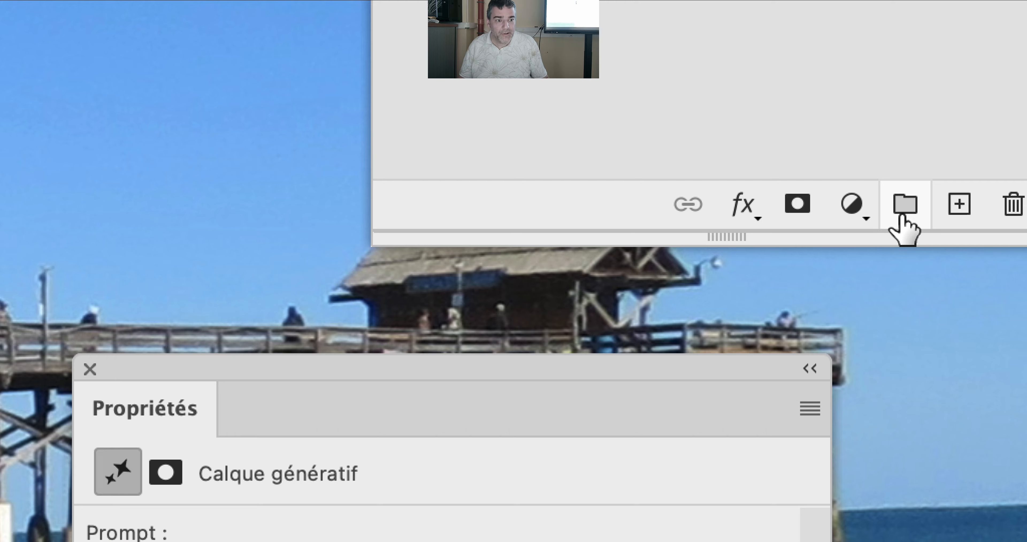
pyautogui.click(890, 213)
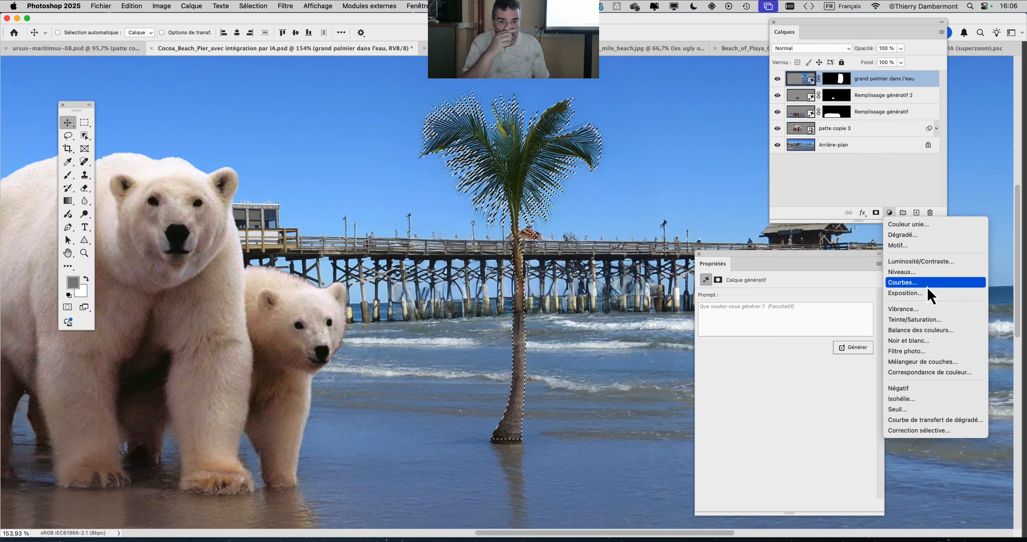
pyautogui.click(928, 288)
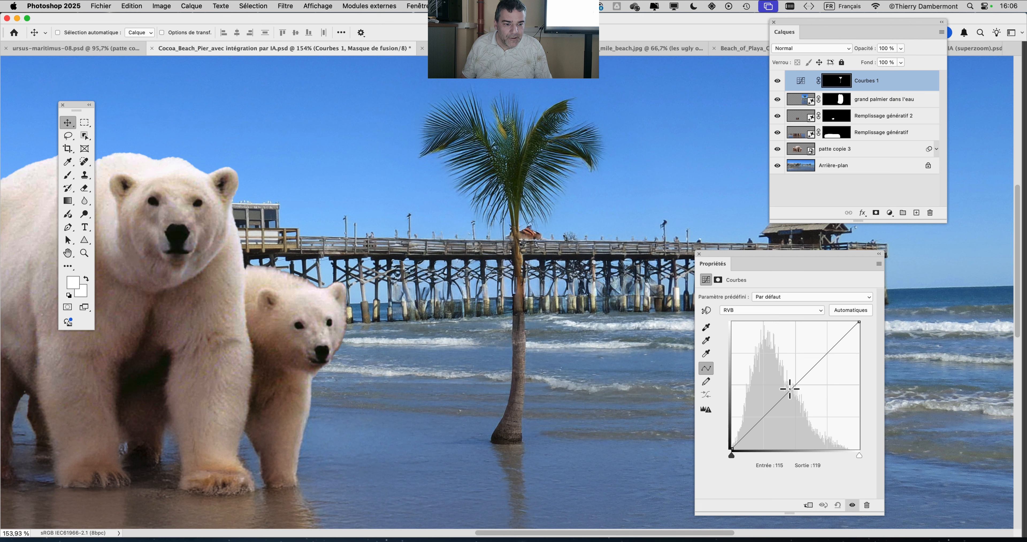
# Brighten the palm with two RGB curve points, about input 105 to output 141 and input 158 to output 210.
pyautogui.moveTo(790, 389); pyautogui.dragTo(813, 338)
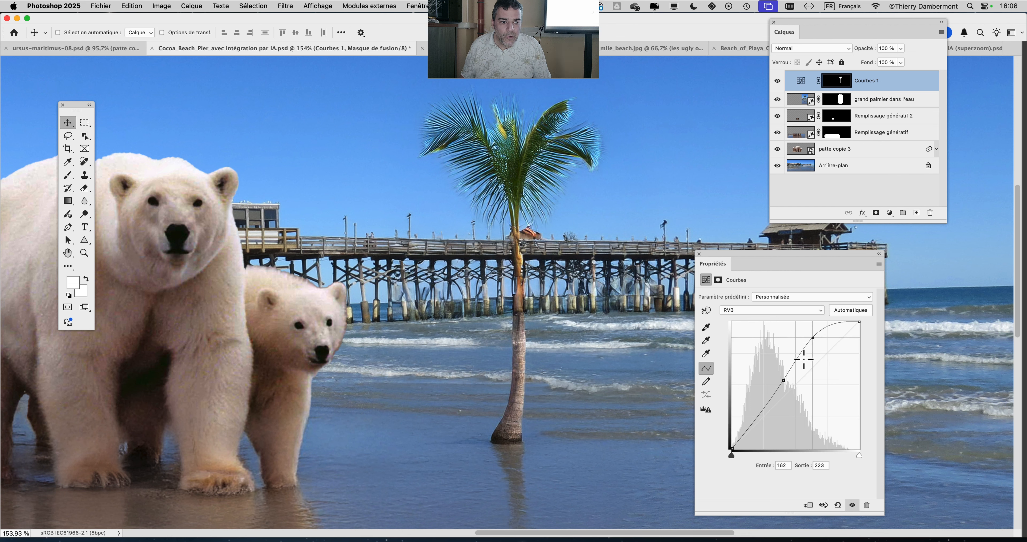
pyautogui.moveTo(784, 381)
pyautogui.mouseDown()
pyautogui.moveTo(784, 391)
pyautogui.moveTo(786, 379)
pyautogui.mouseUp()
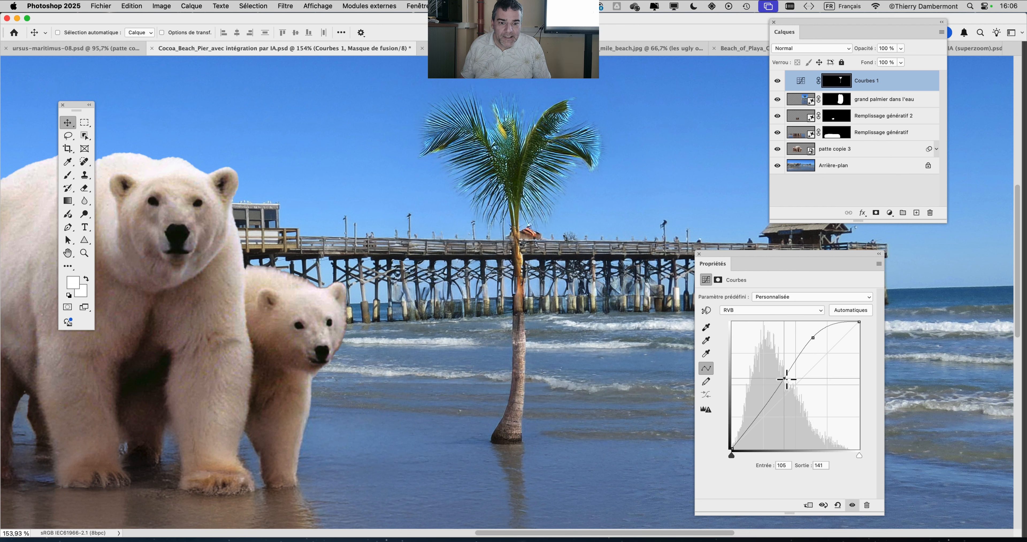
pyautogui.moveTo(818, 342)
pyautogui.mouseDown()
pyautogui.moveTo(813, 360)
pyautogui.moveTo(812, 347)
pyautogui.mouseUp()
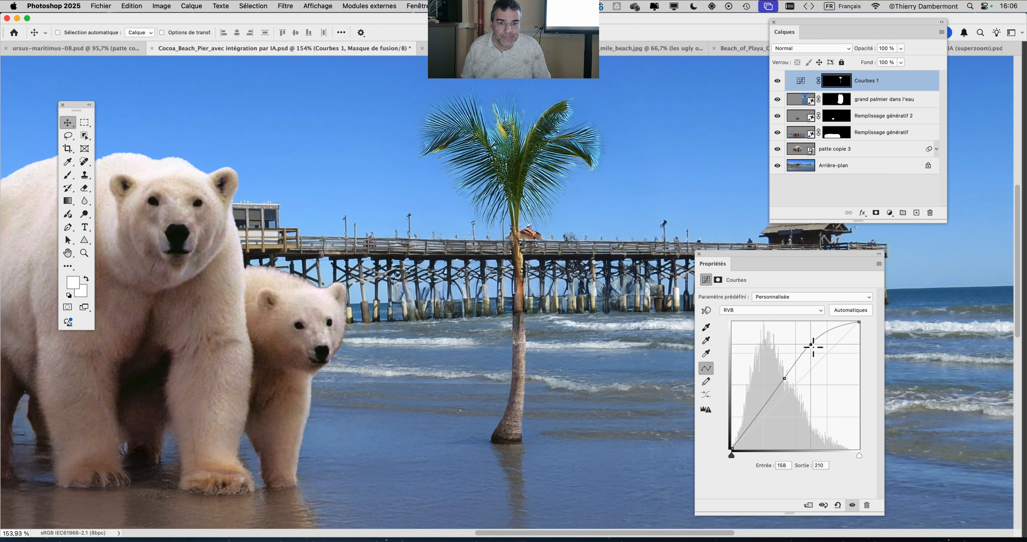
# Refine the Curves layer's mask with Select and Mask, setting the edge shift to -70% and the feather to 4.4 px.
pyautogui.click(836, 81)
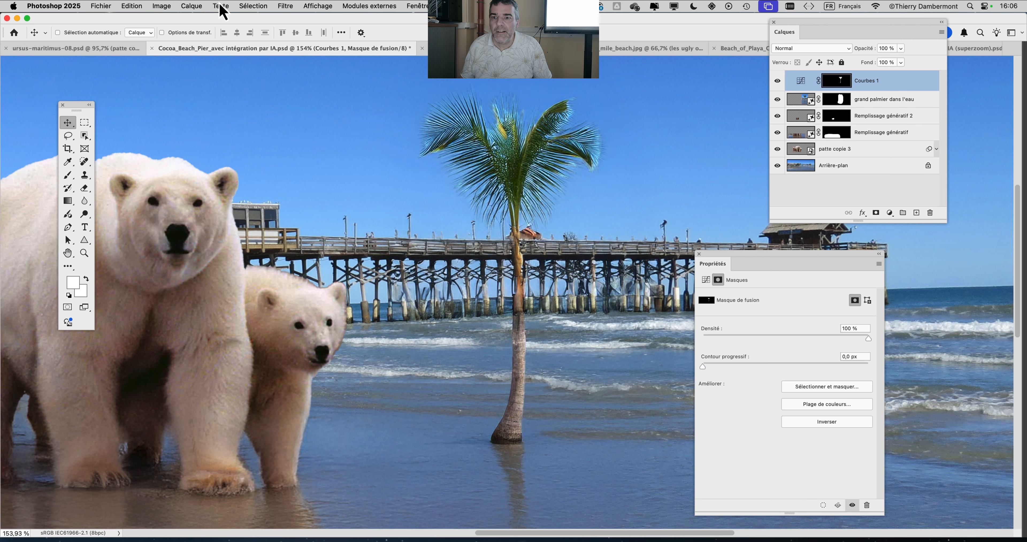
pyautogui.click(254, 5)
pyautogui.click(307, 144)
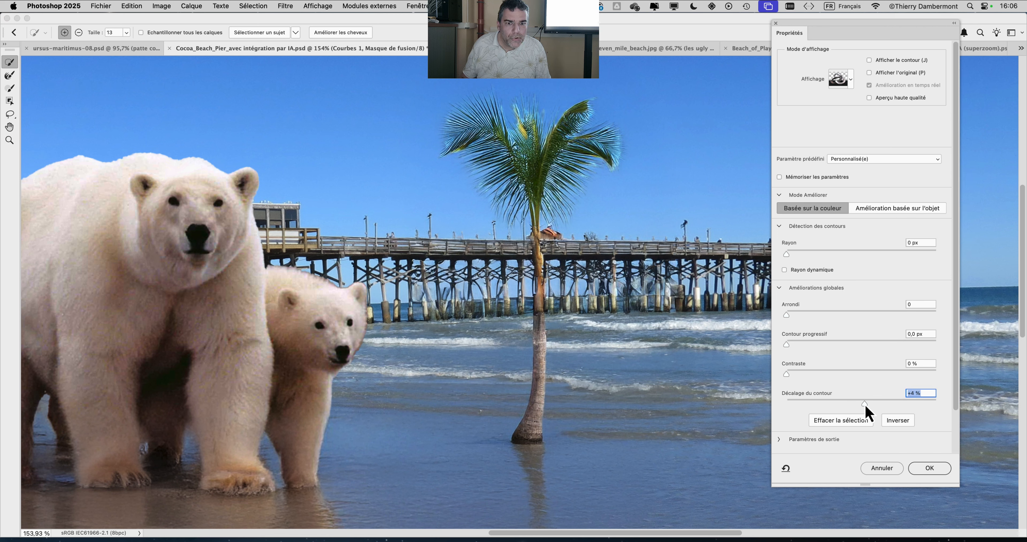
pyautogui.moveTo(864, 403); pyautogui.dragTo(855, 403)
pyautogui.scroll(-1, 855, 395)
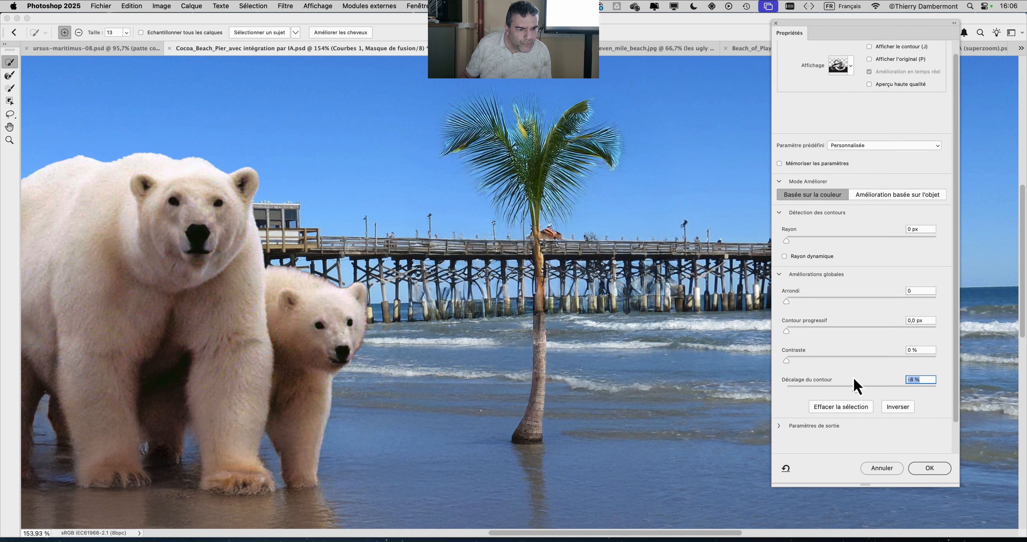
pyautogui.scroll(-1, 854, 379)
pyautogui.scroll(-3, 846, 287)
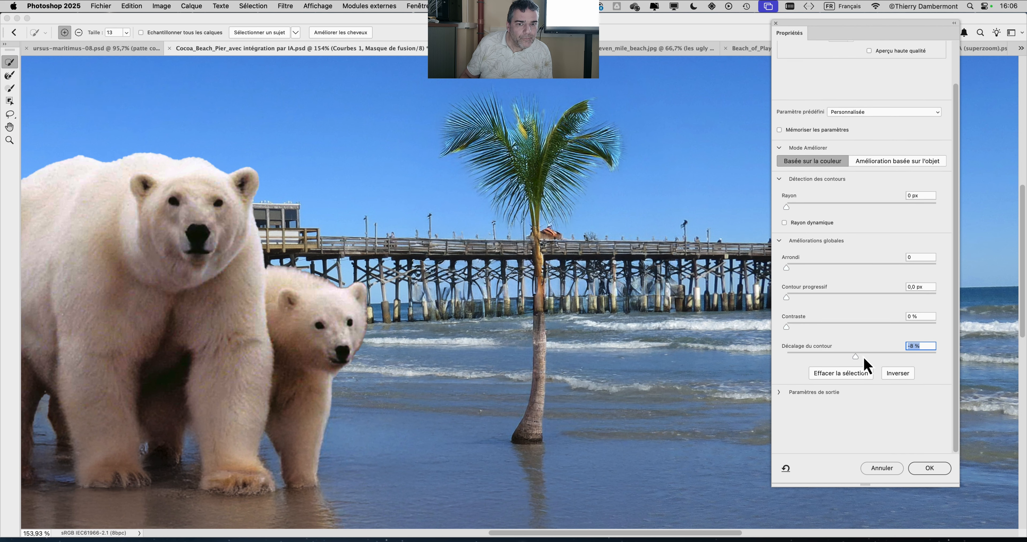
pyautogui.moveTo(872, 359); pyautogui.dragTo(813, 362)
pyautogui.moveTo(806, 32); pyautogui.dragTo(771, 31)
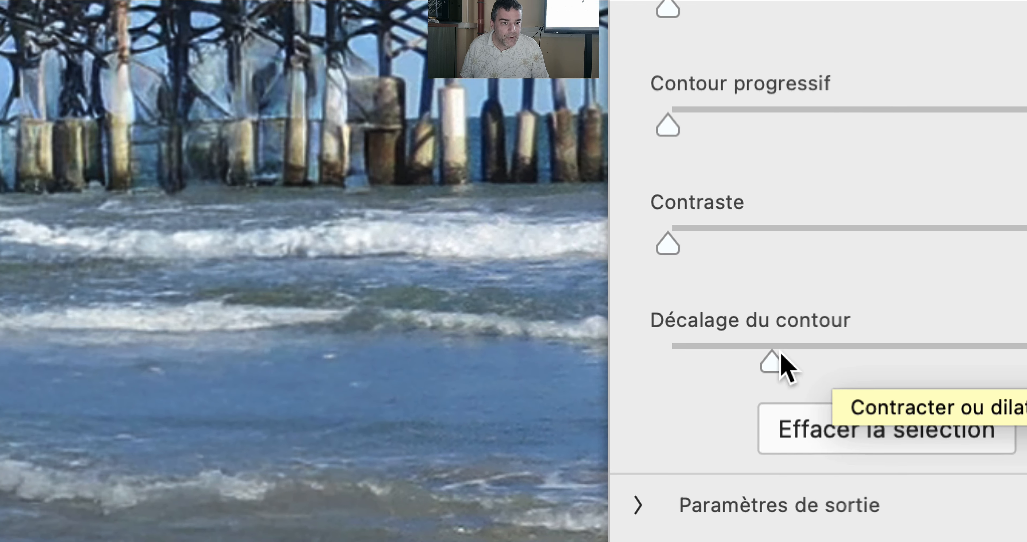
pyautogui.moveTo(780, 355); pyautogui.dragTo(764, 355)
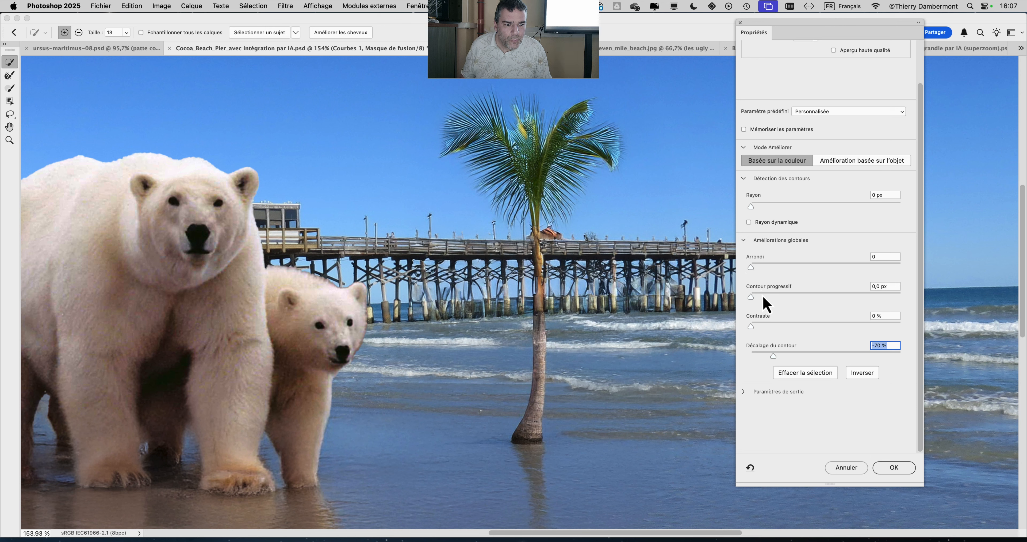
pyautogui.moveTo(766, 294)
pyautogui.mouseDown()
pyautogui.moveTo(743, 294)
pyautogui.moveTo(787, 296)
pyautogui.mouseUp()
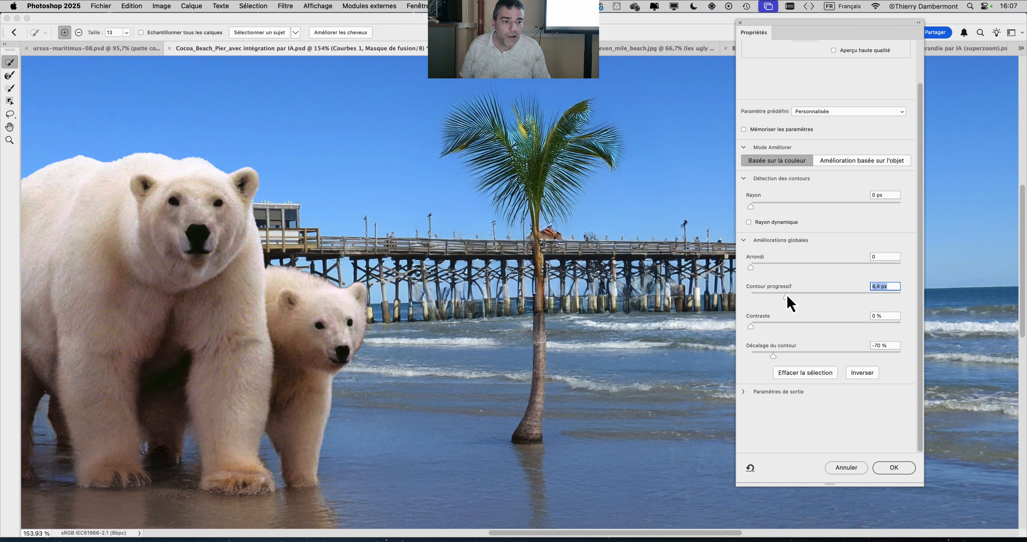
pyautogui.click(894, 468)
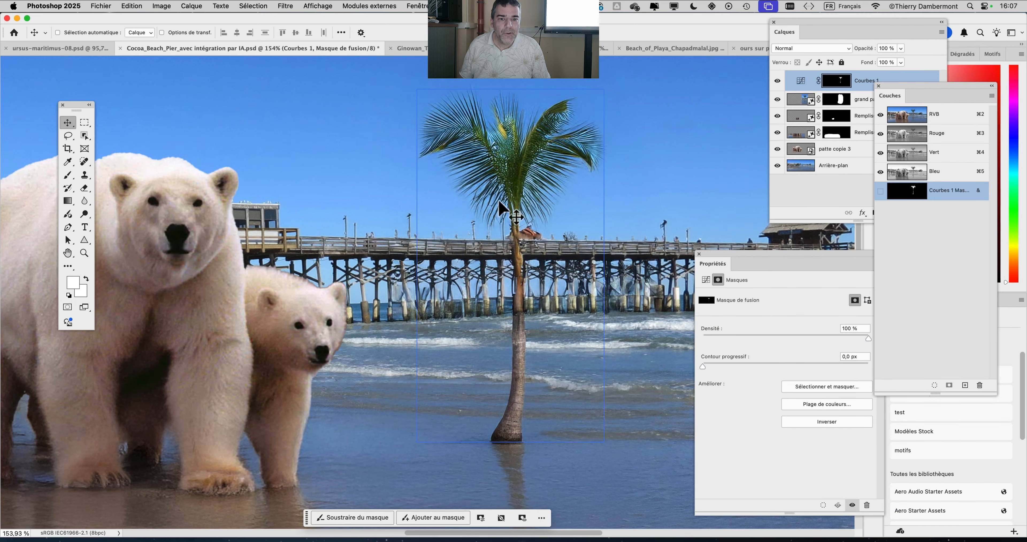
# Inspect the palm's foliage up close, close the mask properties and display the document's history.
pyautogui.scroll(5, 532, 139)
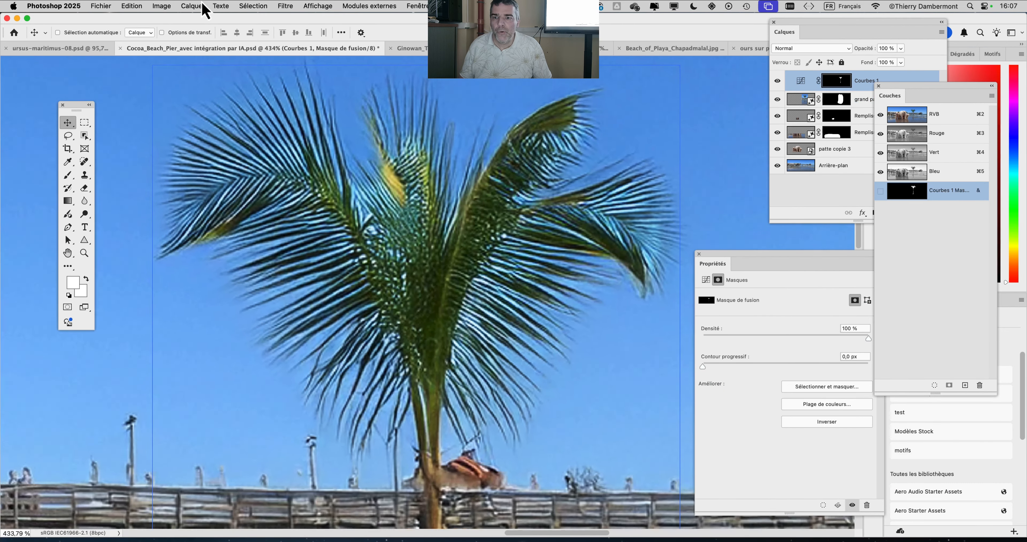
pyautogui.click(253, 6)
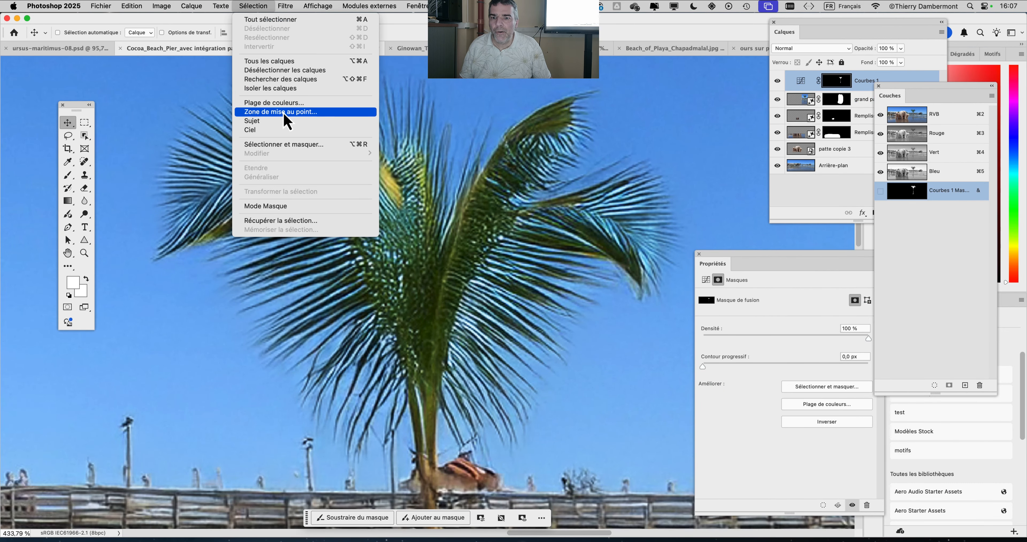
pyautogui.click(838, 184)
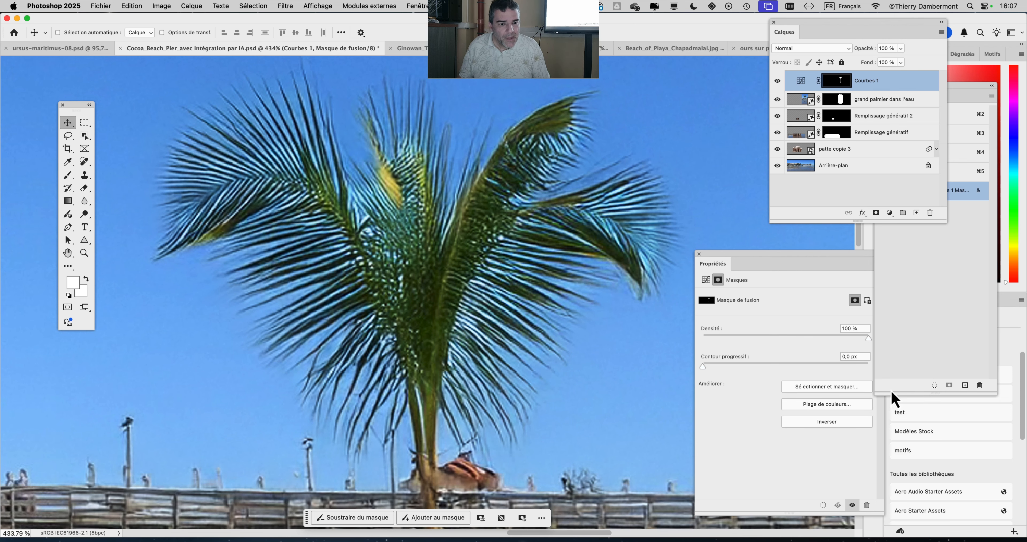
pyautogui.click(698, 254)
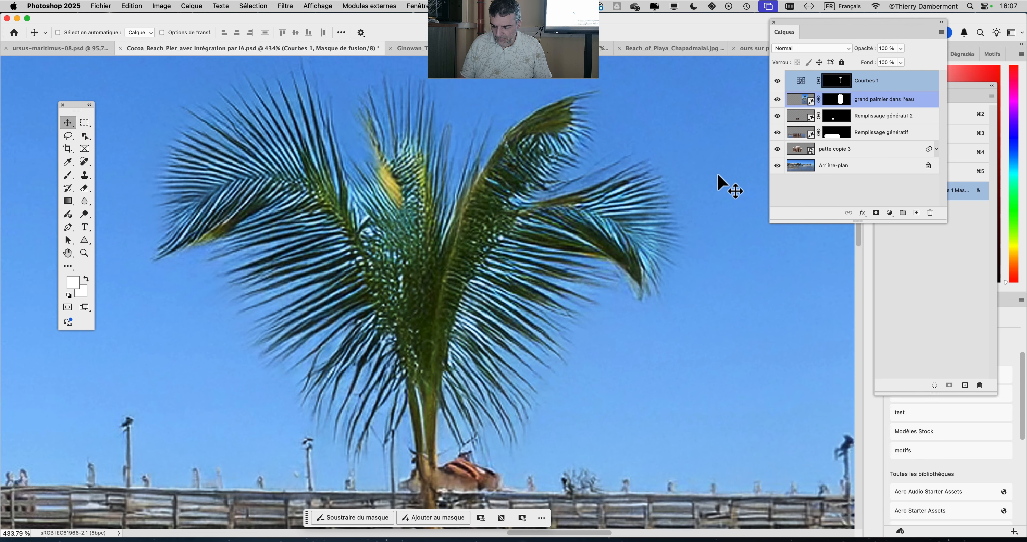
pyautogui.click(417, 9)
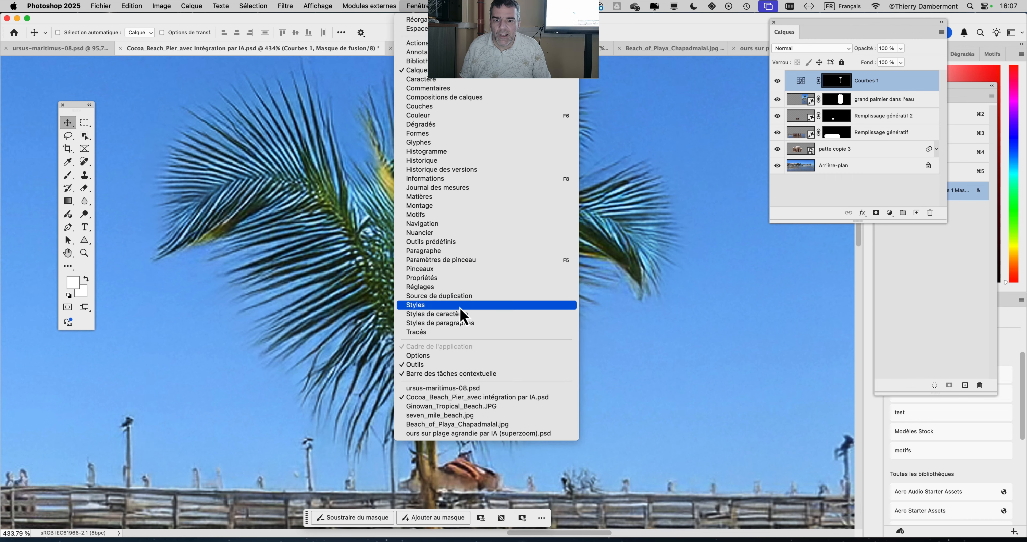
pyautogui.click(468, 160)
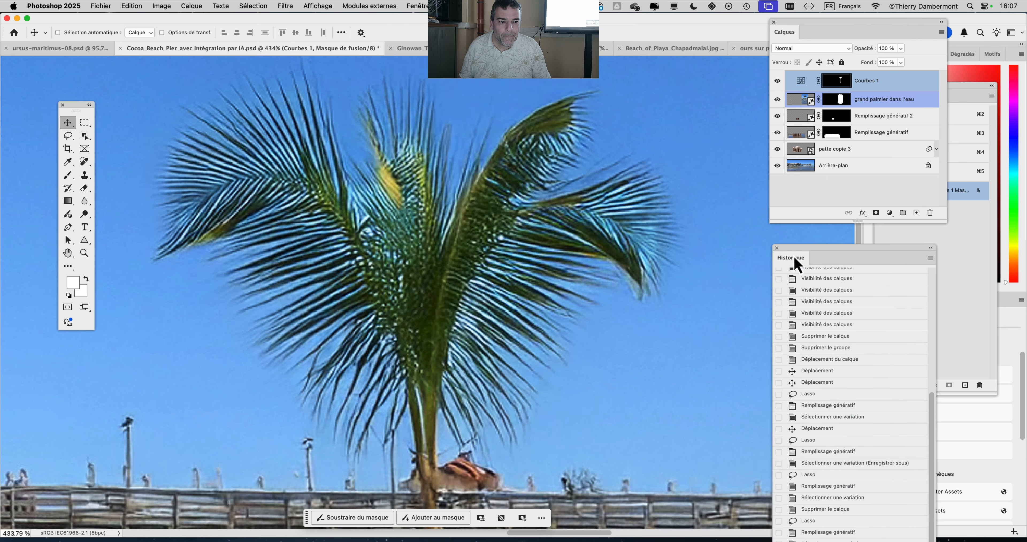
# Compare the palm's foliage in the history states before and after the mask refinement.
pyautogui.moveTo(791, 257); pyautogui.dragTo(693, 117)
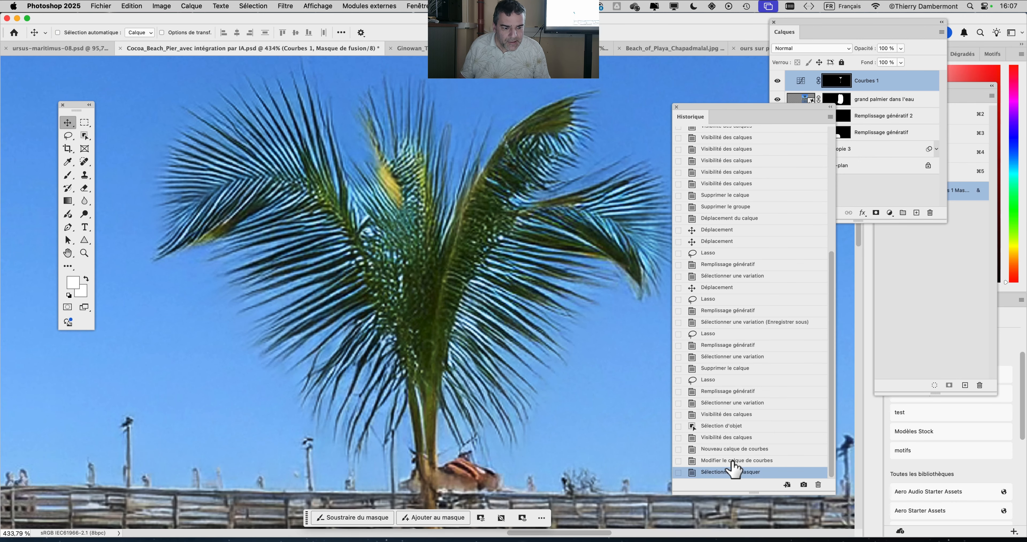
pyautogui.click(732, 461)
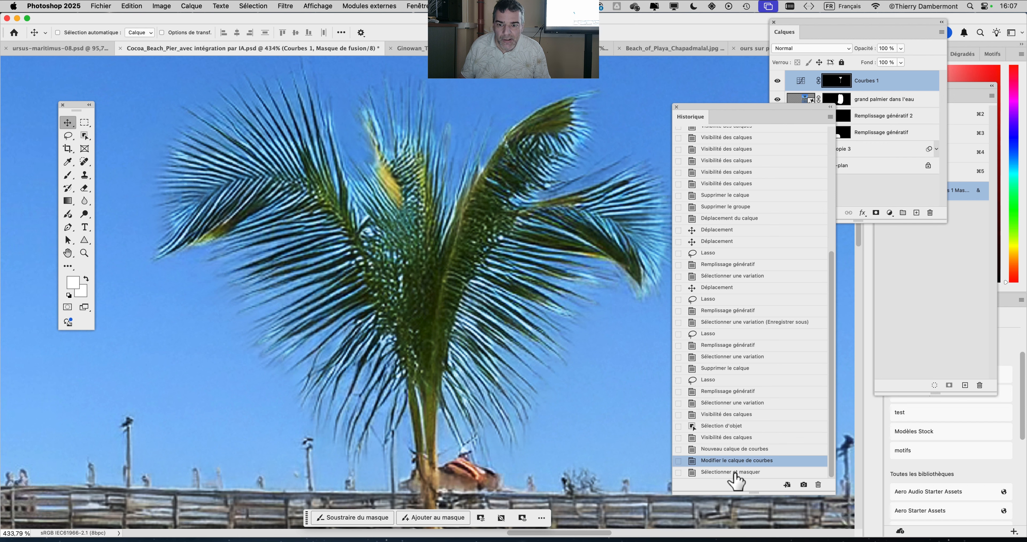
pyautogui.click(734, 472)
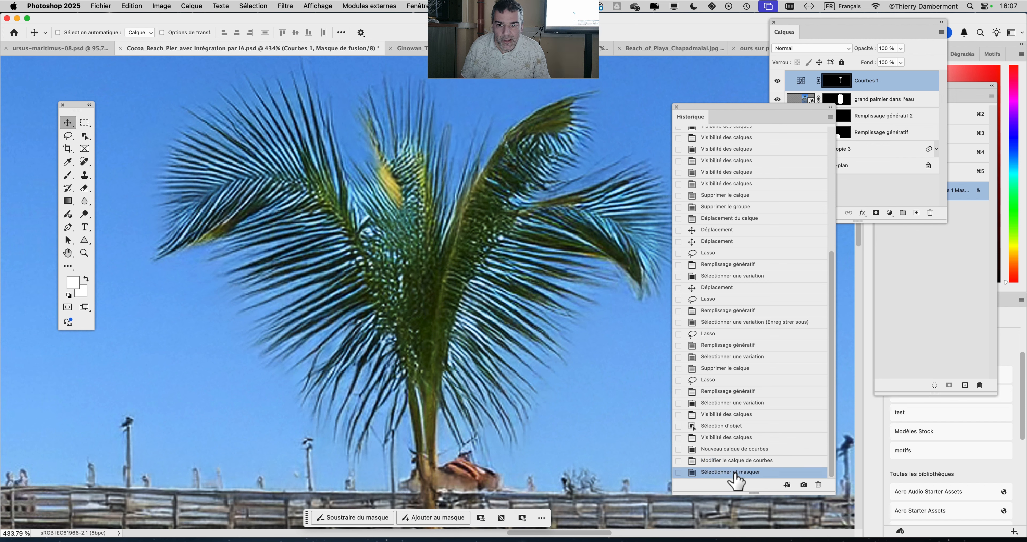
pyautogui.click(735, 461)
pyautogui.click(732, 472)
pyautogui.click(734, 461)
pyautogui.click(733, 472)
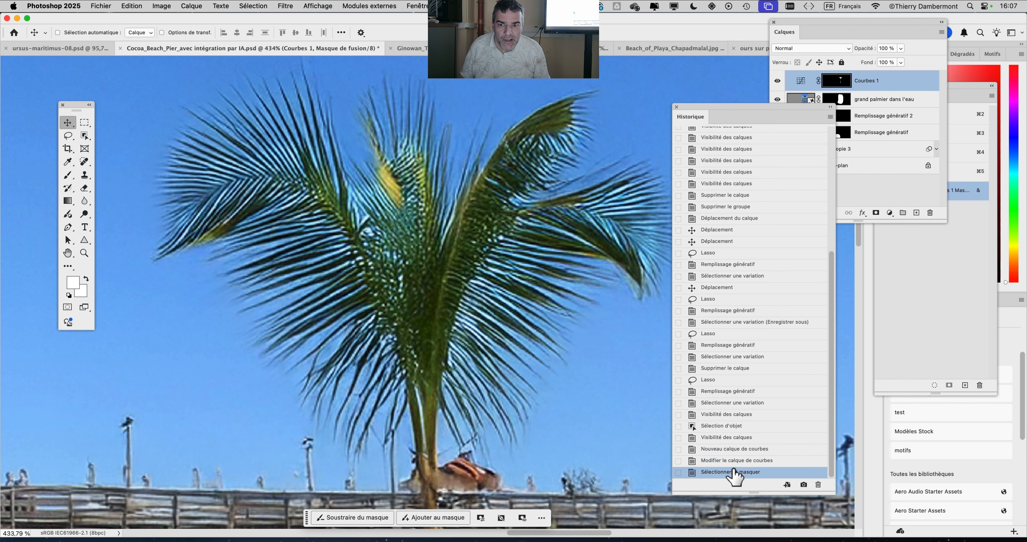
pyautogui.click(734, 461)
pyautogui.click(733, 471)
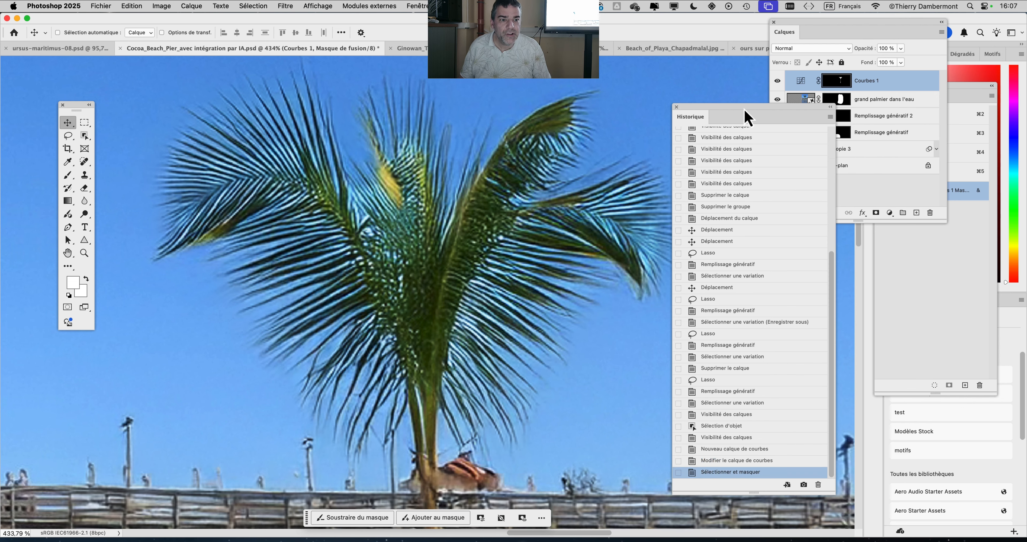
# Replace the two RGB points of the palm's Curves layer with a single point at input 123, output 170.
pyautogui.moveTo(745, 116); pyautogui.dragTo(679, 231)
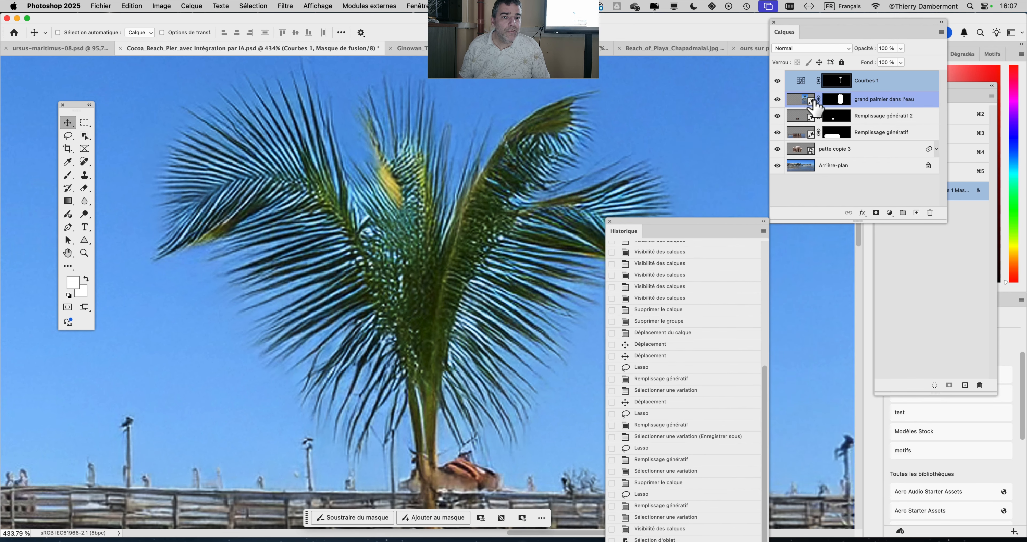
pyautogui.scroll(-8, 426, 223)
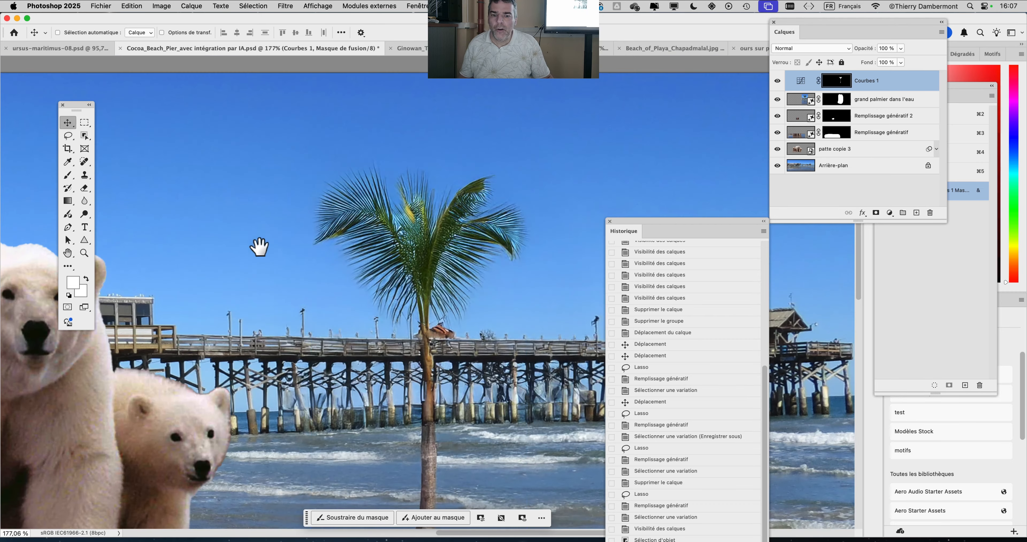
pyautogui.moveTo(259, 247); pyautogui.dragTo(278, 159)
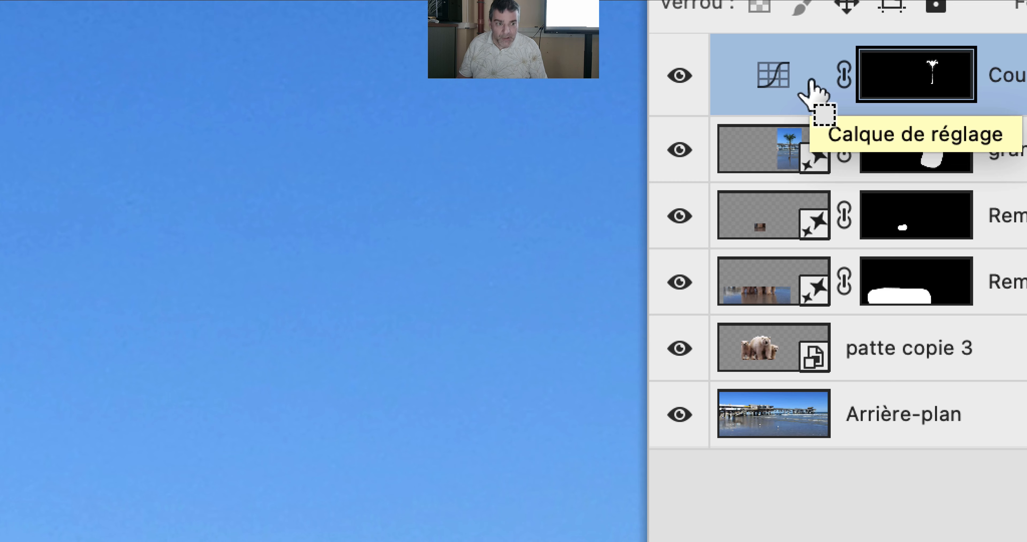
pyautogui.moveTo(809, 85); pyautogui.dragTo(778, 68)
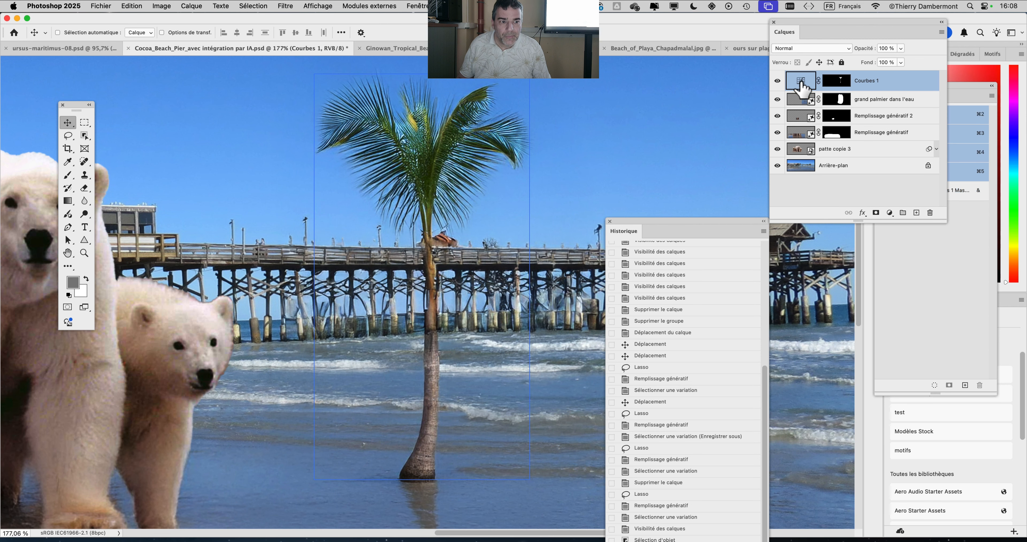
pyautogui.doubleClick(802, 86)
pyautogui.moveTo(761, 268); pyautogui.dragTo(622, 99)
pyautogui.click(648, 215)
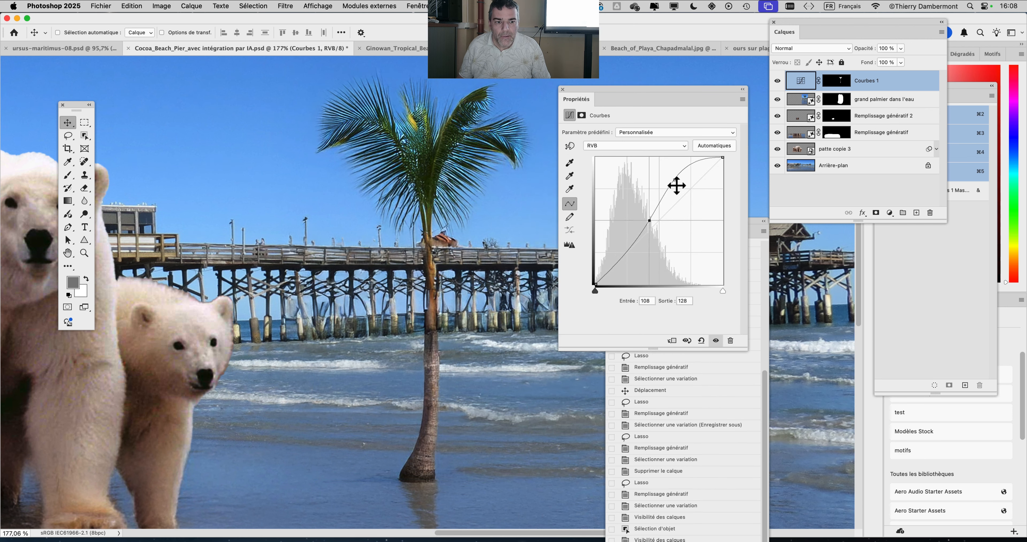
pyautogui.moveTo(674, 182); pyautogui.dragTo(720, 270)
pyautogui.moveTo(650, 219); pyautogui.dragTo(686, 324)
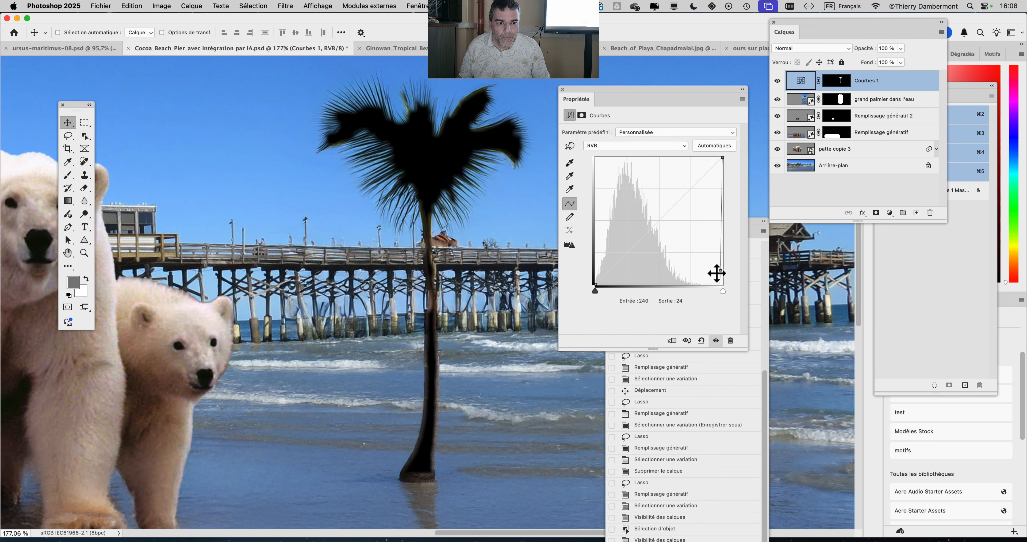
pyautogui.moveTo(716, 273); pyautogui.dragTo(833, 321)
pyautogui.moveTo(658, 217)
pyautogui.mouseDown()
pyautogui.moveTo(671, 247)
pyautogui.moveTo(651, 161)
pyautogui.moveTo(656, 199)
pyautogui.mouseUp()
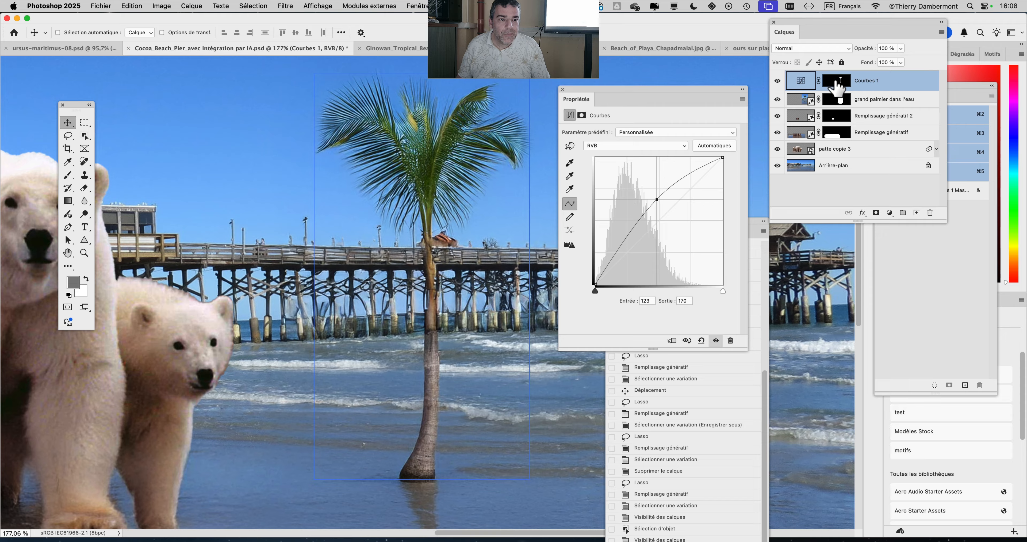
# Refine the Curves layer's mask again with Select and Mask, setting the edge shift to -88% and the radius to 58 px.
pyautogui.click(837, 84)
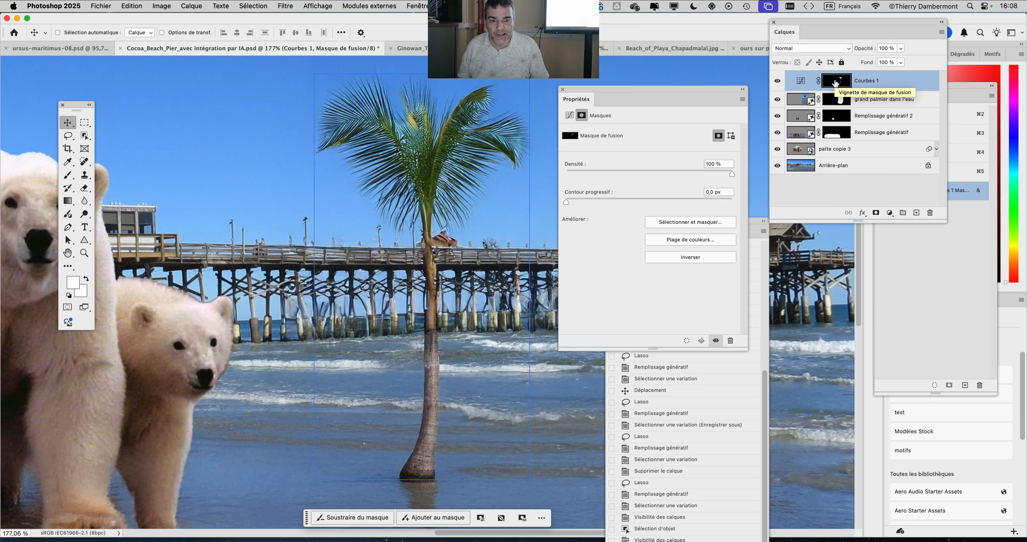
pyautogui.click(243, 10)
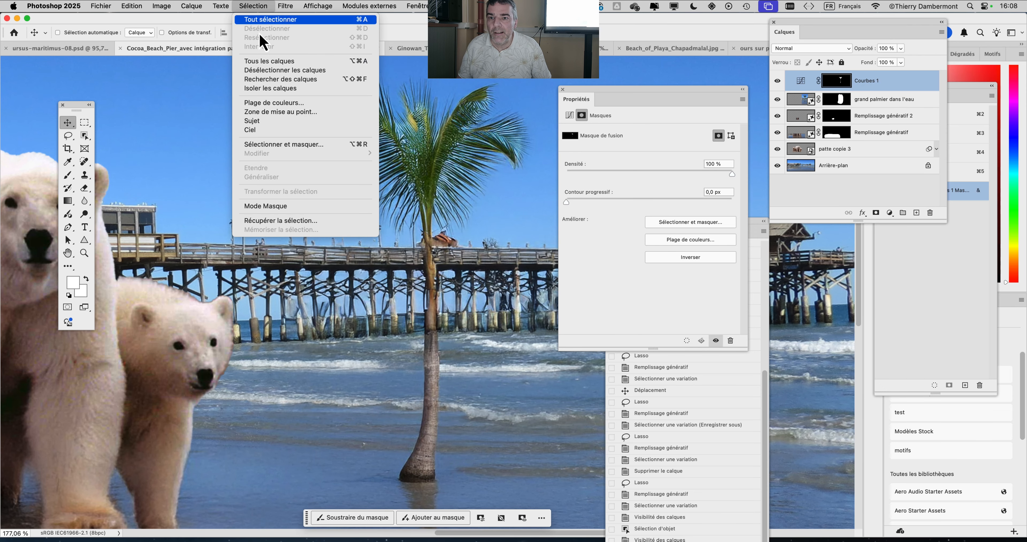
pyautogui.click(295, 143)
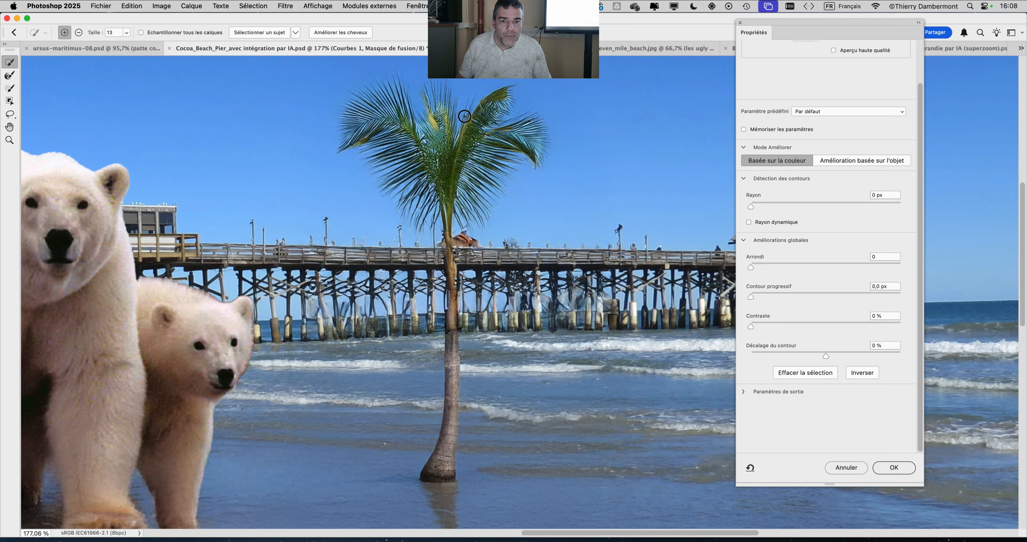
pyautogui.scroll(5, 464, 116)
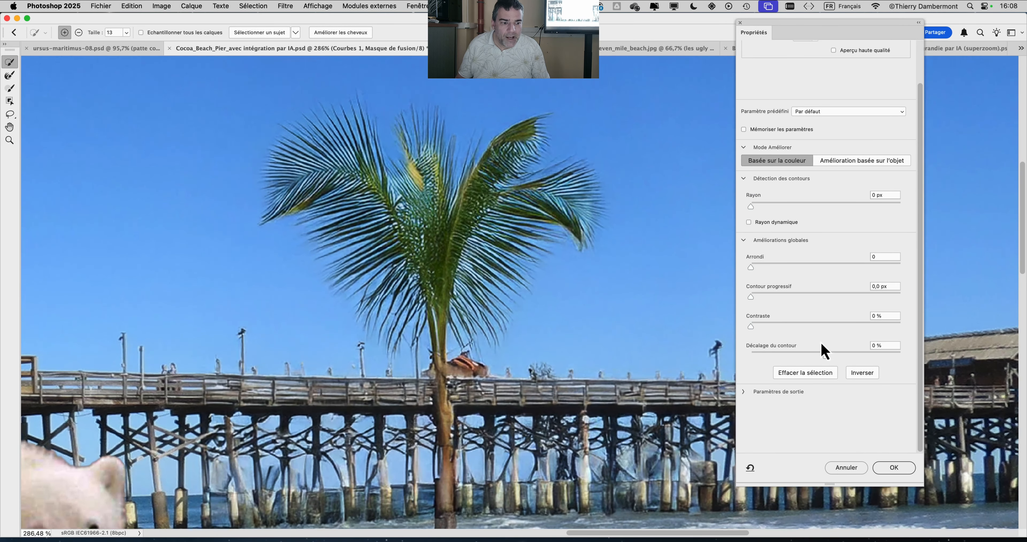
pyautogui.moveTo(813, 354); pyautogui.dragTo(791, 357)
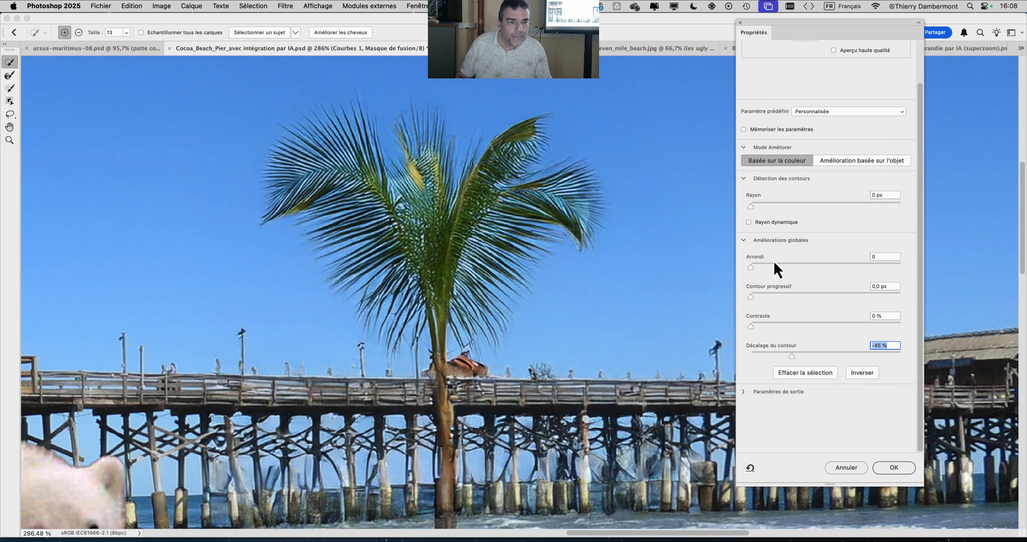
pyautogui.scroll(3, 775, 263)
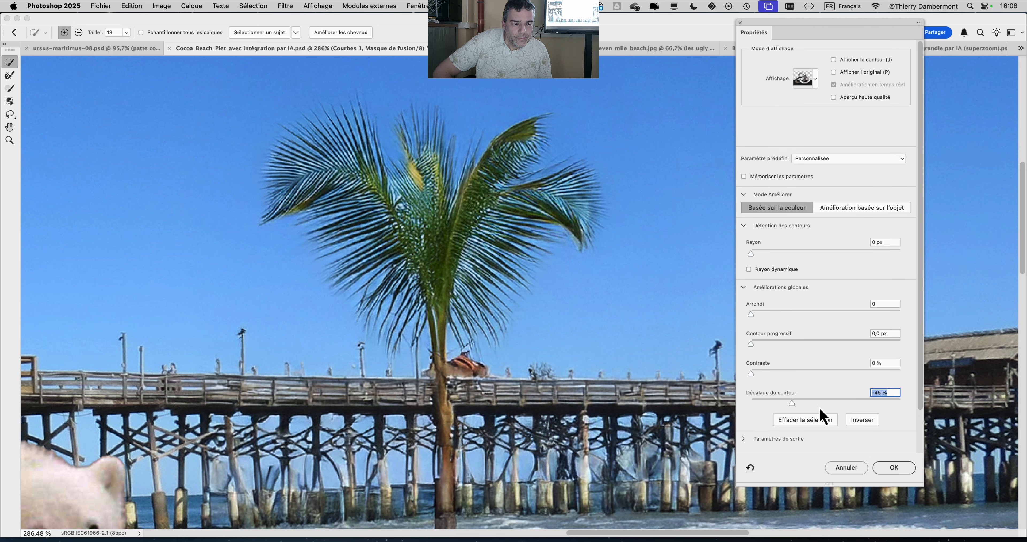
pyautogui.scroll(-3, 789, 394)
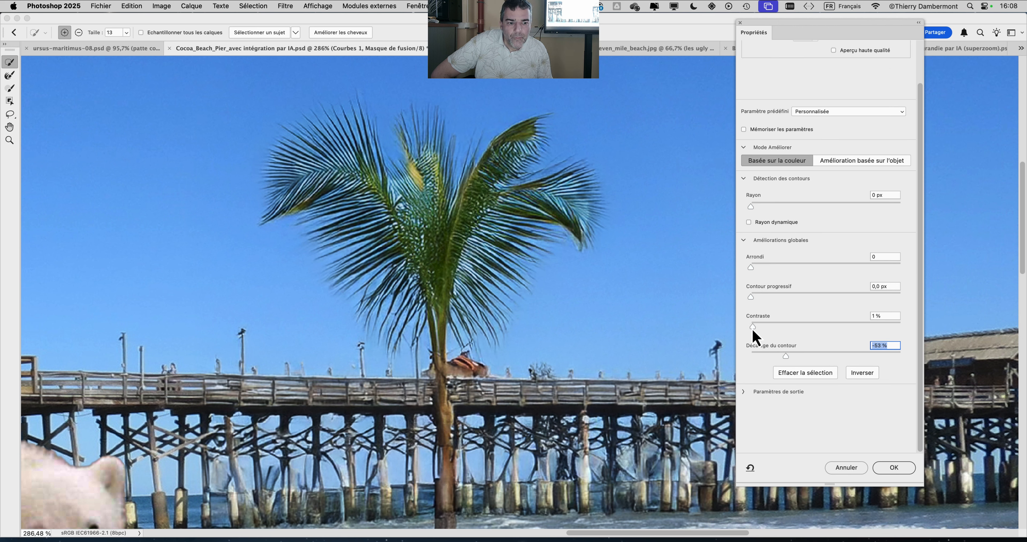
pyautogui.moveTo(753, 330); pyautogui.dragTo(760, 356)
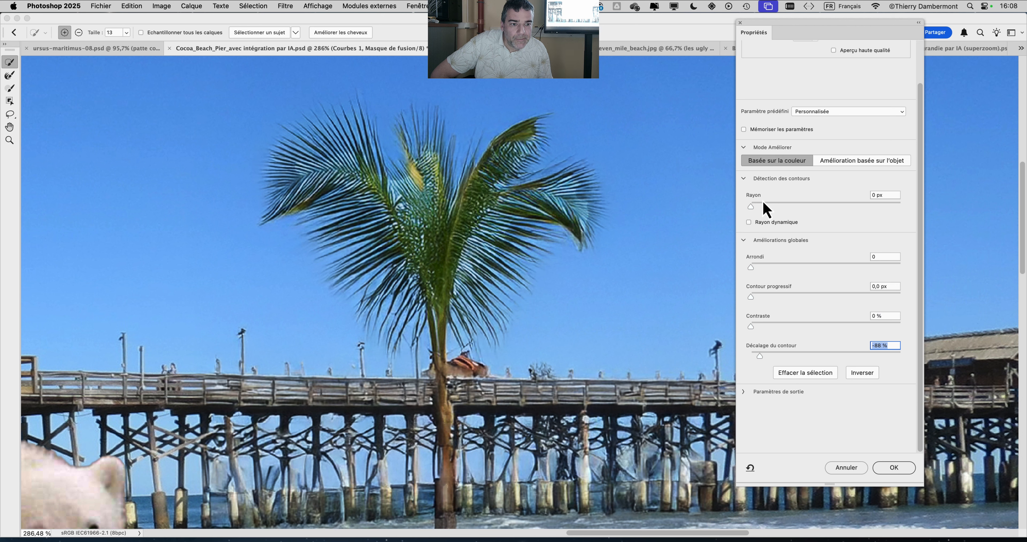
pyautogui.moveTo(763, 202); pyautogui.dragTo(852, 200)
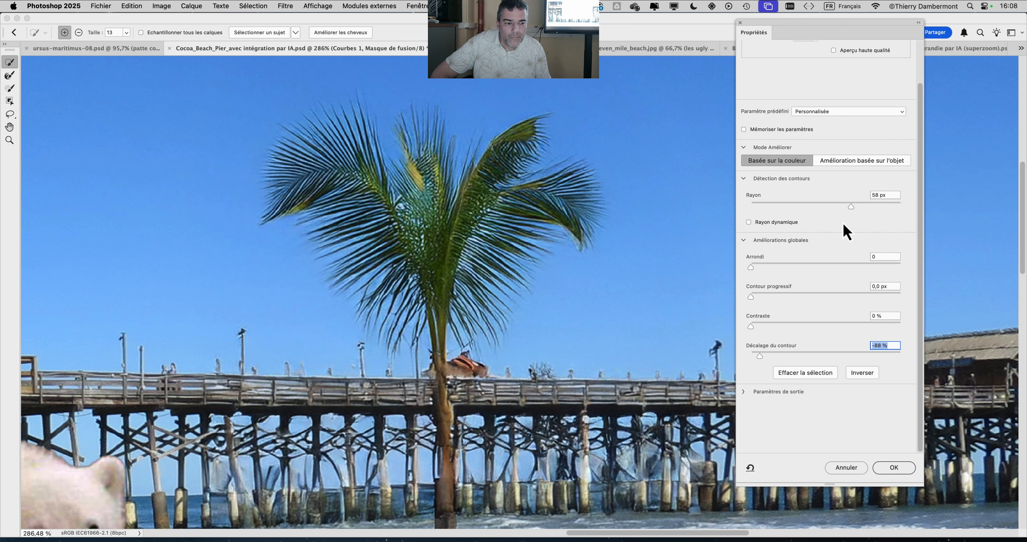
pyautogui.click(893, 467)
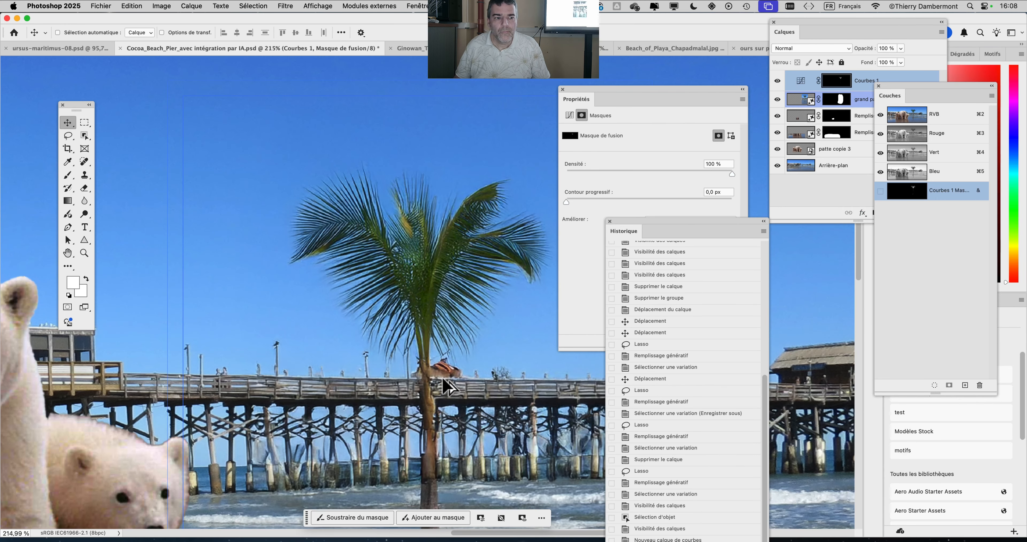
# Compare the whole palm with the Curves layer hidden and shown.
pyautogui.click(778, 81)
pyautogui.click(777, 81)
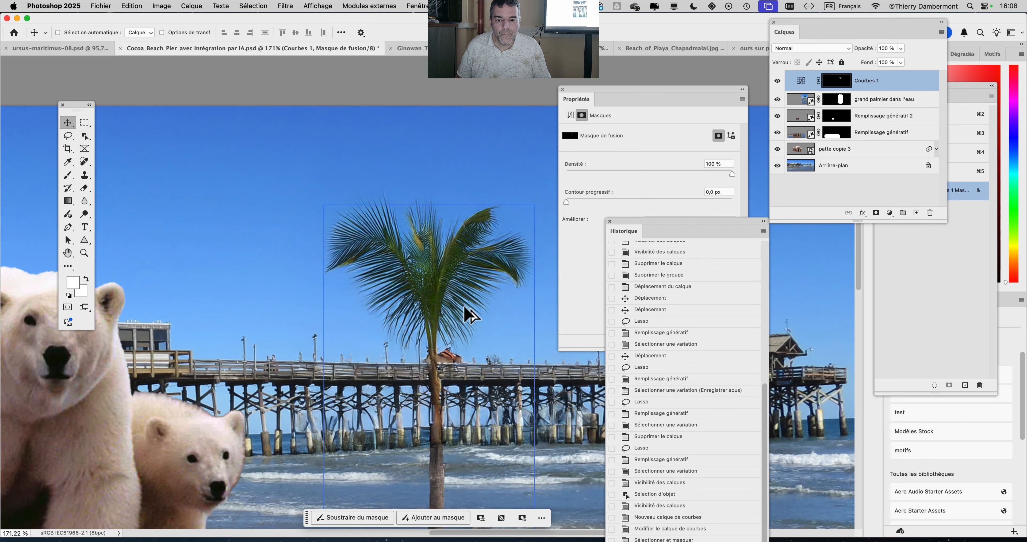
pyautogui.scroll(-2, 465, 313)
pyautogui.moveTo(424, 356); pyautogui.dragTo(408, 235)
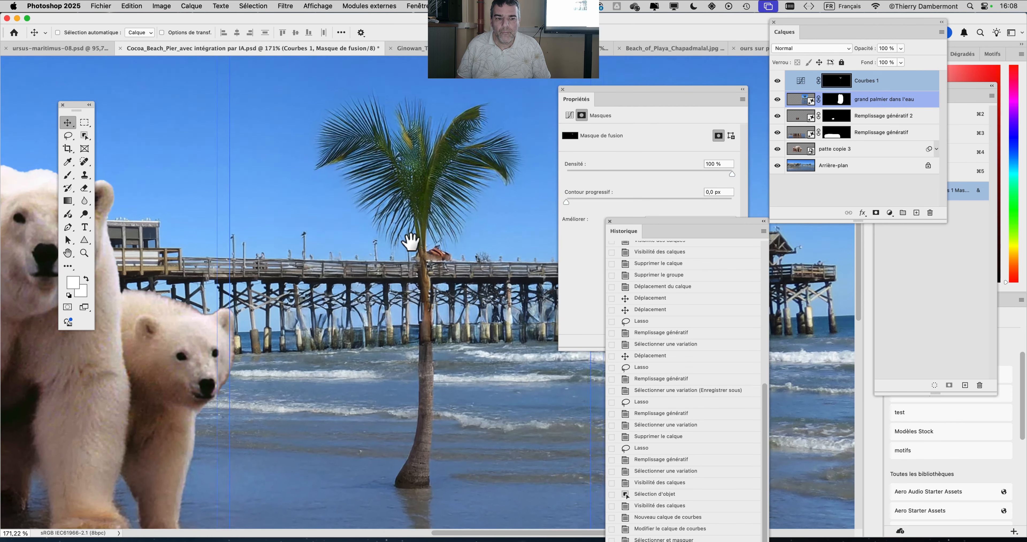
pyautogui.click(778, 81)
pyautogui.click(777, 81)
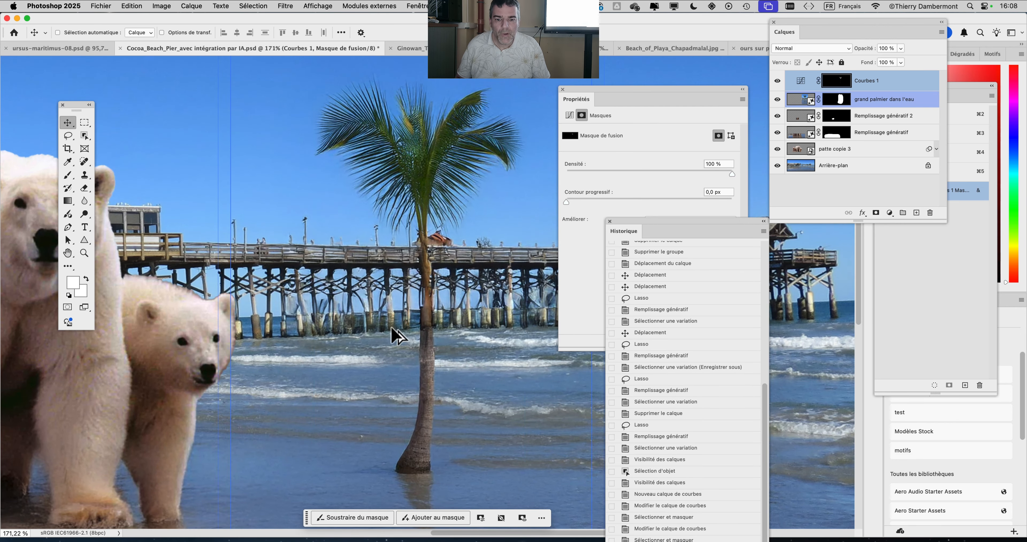
pyautogui.scroll(-2, 395, 335)
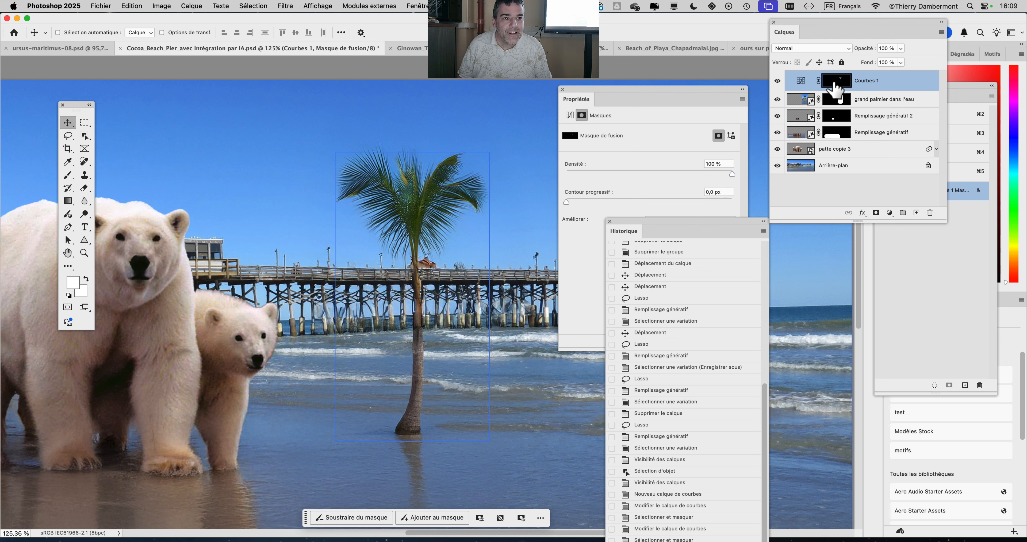
pyautogui.moveTo(837, 84); pyautogui.dragTo(837, 106)
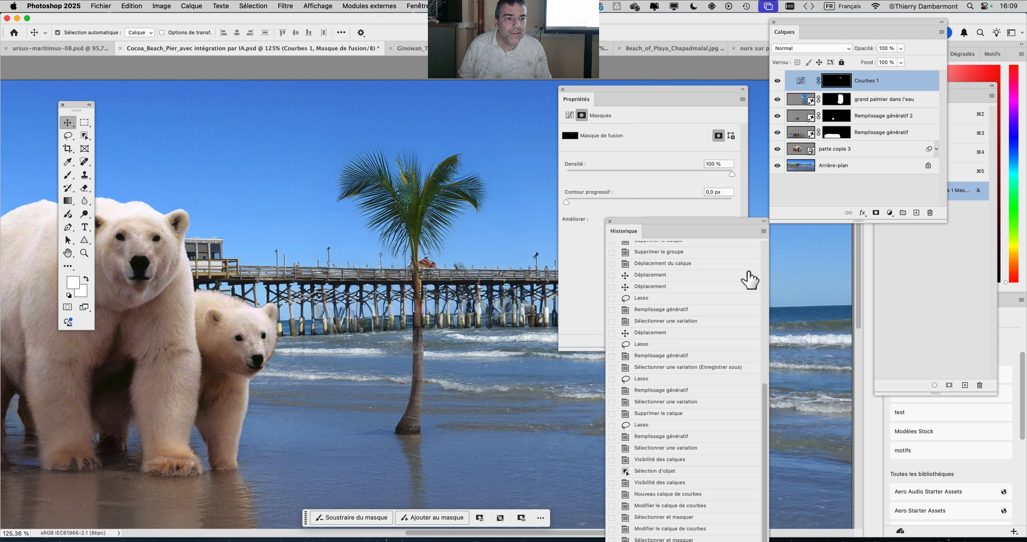
# Compare the palm in the history states before and after the latest mask refinement, and check the Curves layer's effect.
pyautogui.moveTo(677, 233); pyautogui.dragTo(670, 73)
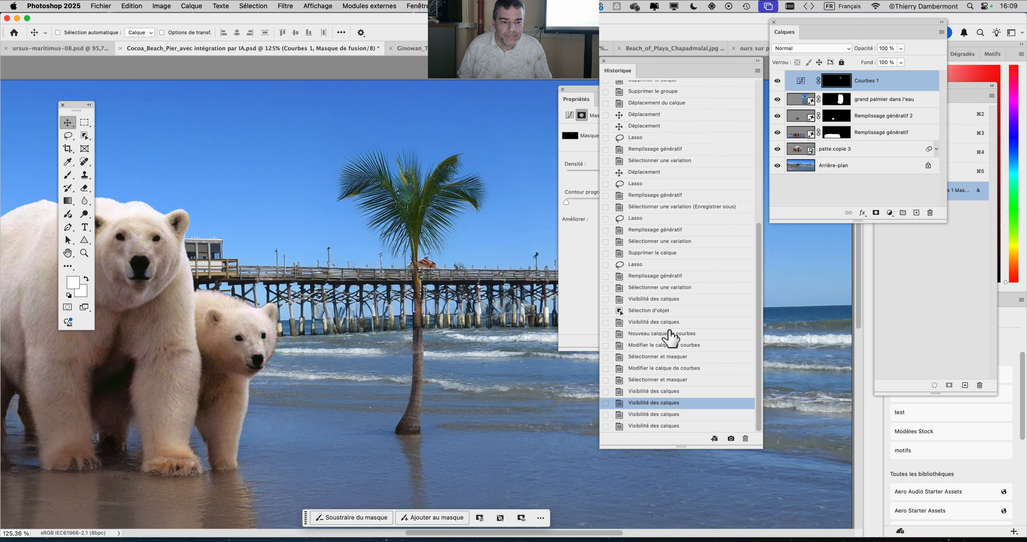
pyautogui.click(666, 391)
pyautogui.click(667, 368)
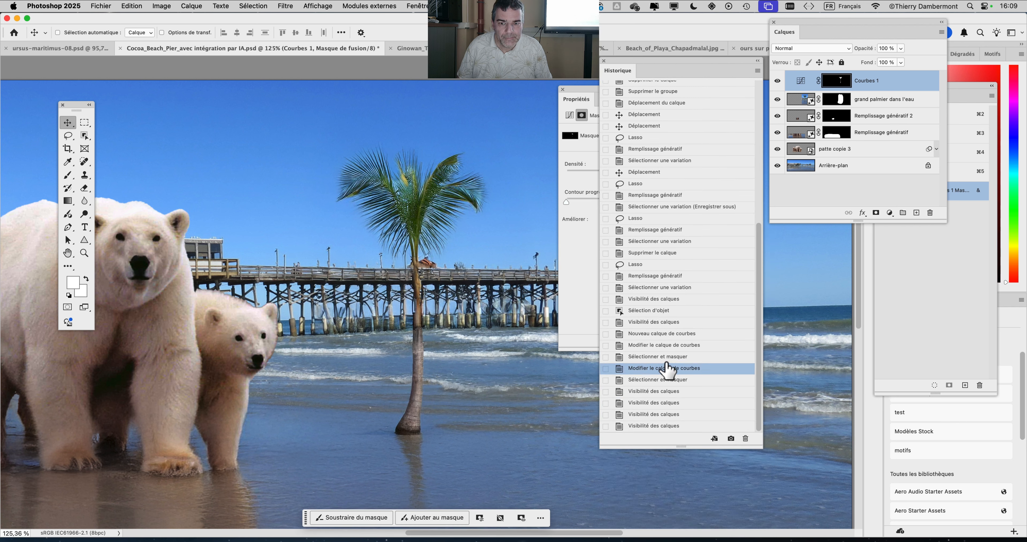
pyautogui.click(668, 380)
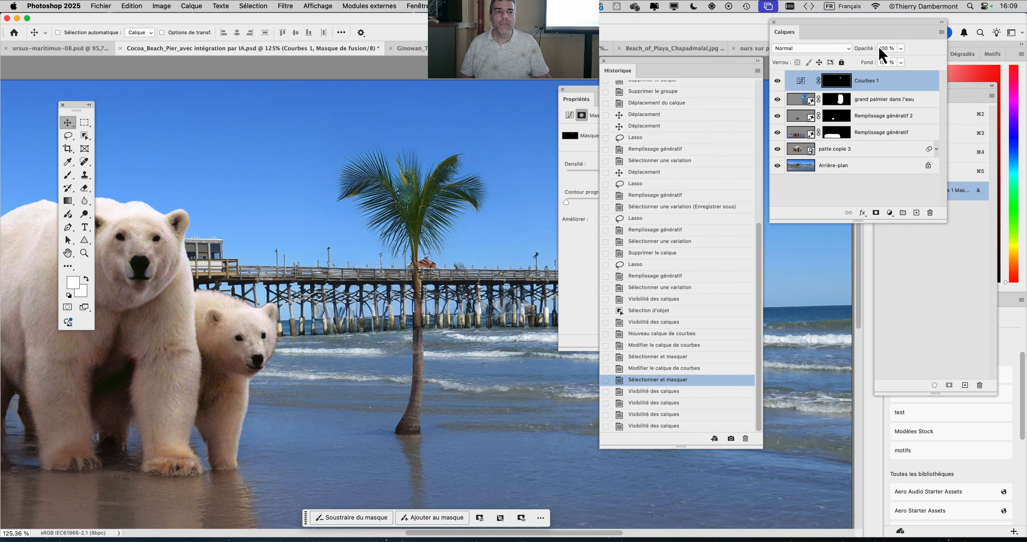
pyautogui.click(778, 80)
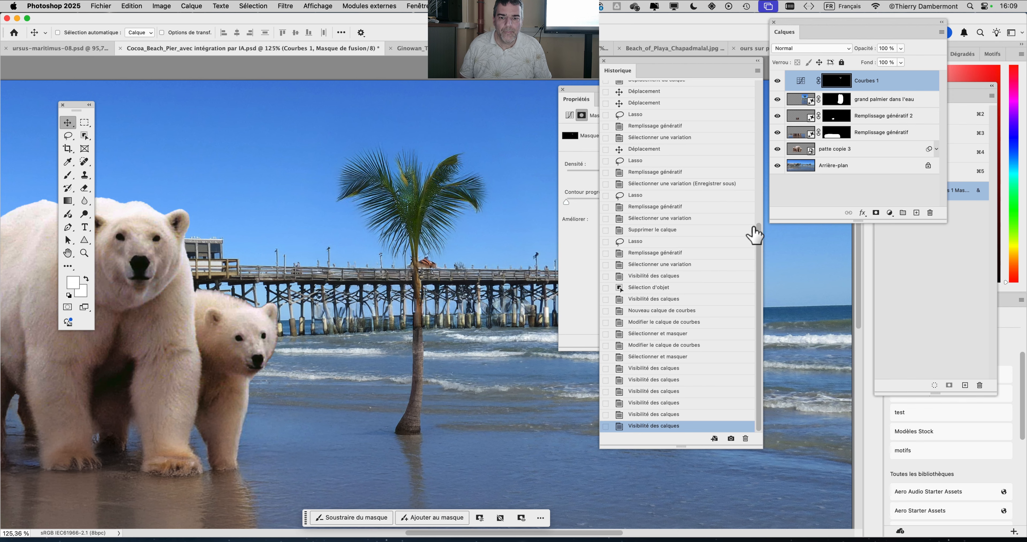
# View the whole composite with the side panels hidden, and examine the large bear's back and head outline up close.
pyautogui.scroll(-3, 417, 257)
pyautogui.scroll(-3, 417, 257)
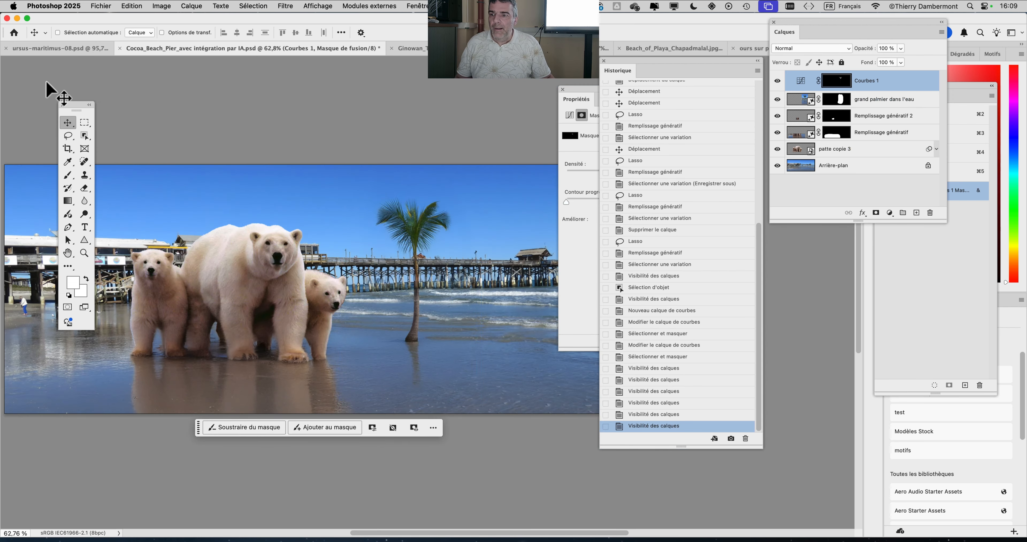
pyautogui.moveTo(321, 210); pyautogui.dragTo(414, 210)
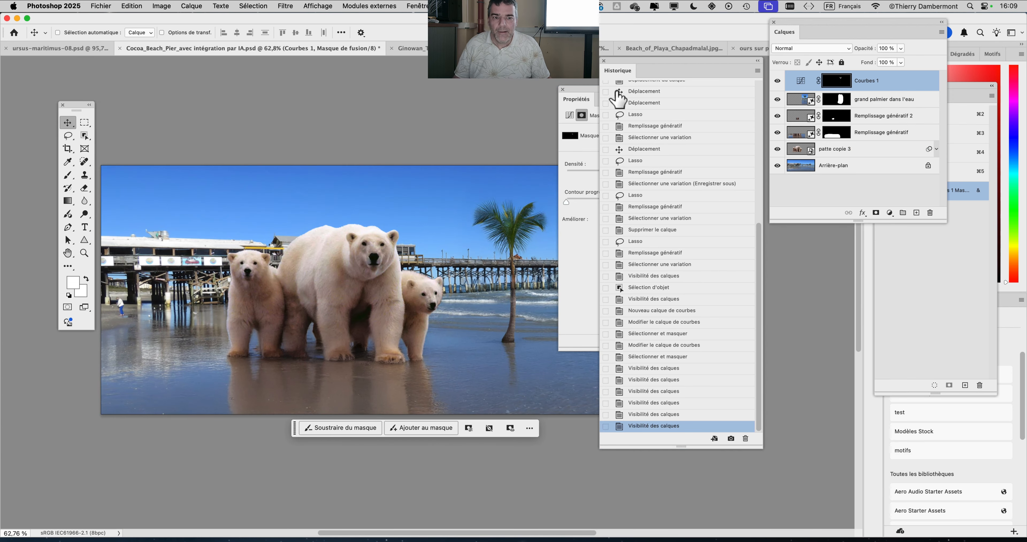
pyautogui.hotkey('shift', 'Tab')
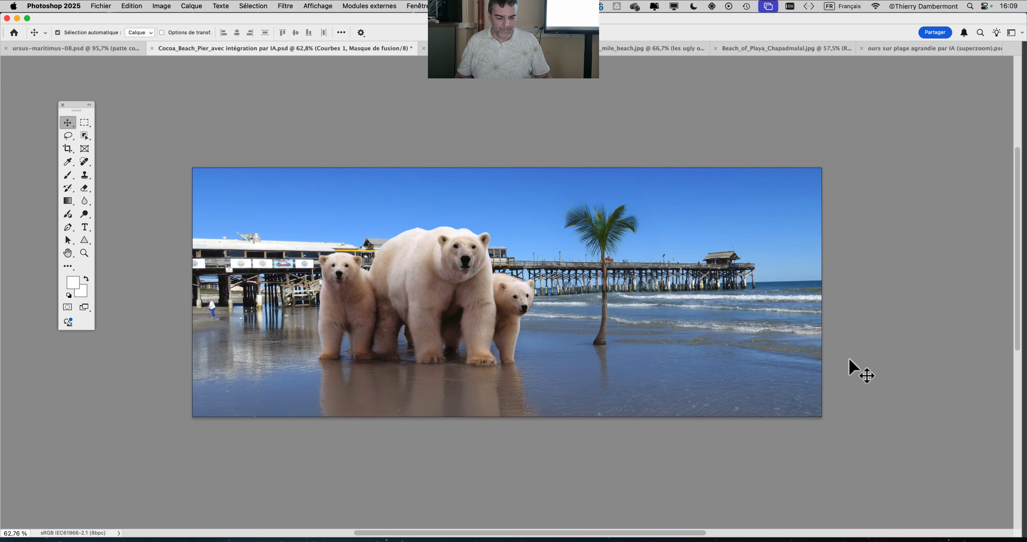
pyautogui.press('super+z')
pyautogui.scroll(15, 450, 238)
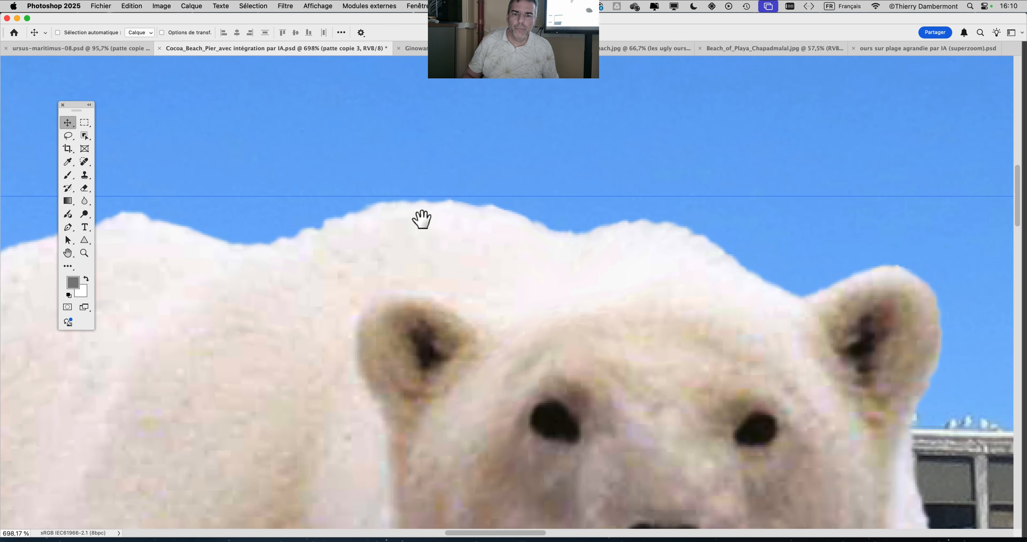
# Examine the large bear's ears and the small bear's outline against the pier up close.
pyautogui.moveTo(422, 220); pyautogui.dragTo(343, 103)
pyautogui.scroll(-3, 614, 277)
pyautogui.moveTo(592, 285); pyautogui.dragTo(388, 178)
pyautogui.scroll(-2, 446, 244)
pyautogui.scroll(-5, 449, 248)
pyautogui.scroll(5, 554, 279)
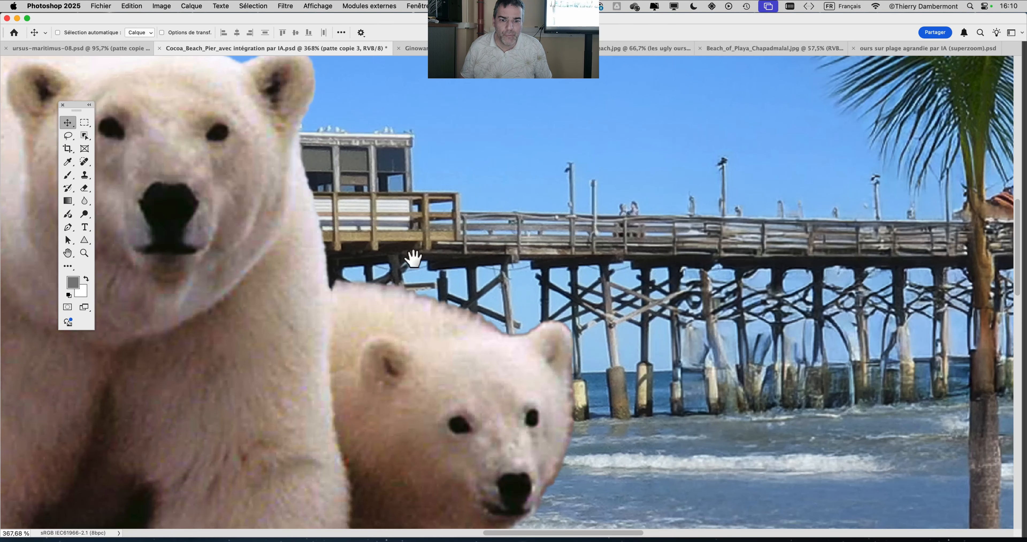
pyautogui.moveTo(408, 259); pyautogui.dragTo(295, 116)
# Show the layer list and open the contents of the "patte copie 3" smart object, keeping the bears in full view.
pyautogui.click(417, 6)
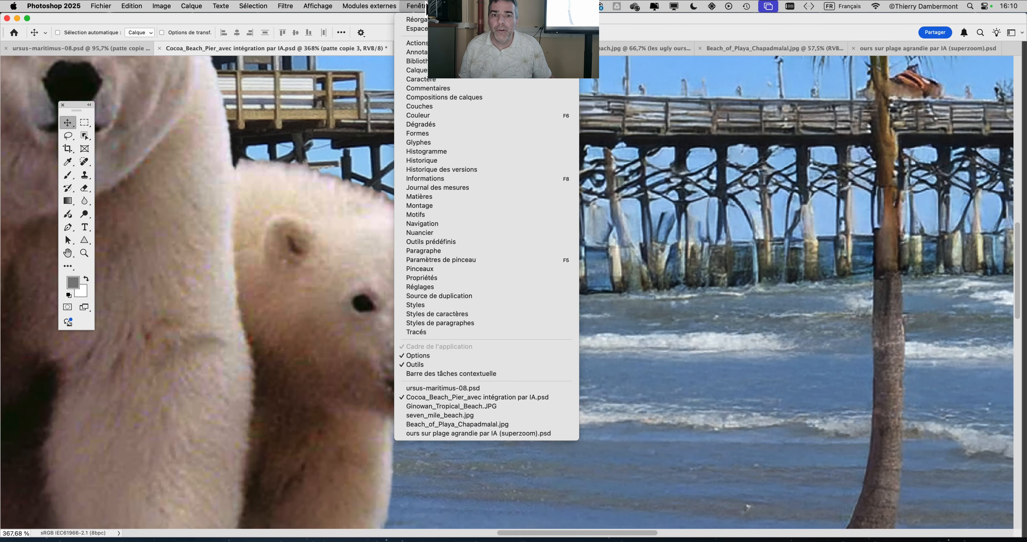
pyautogui.click(417, 70)
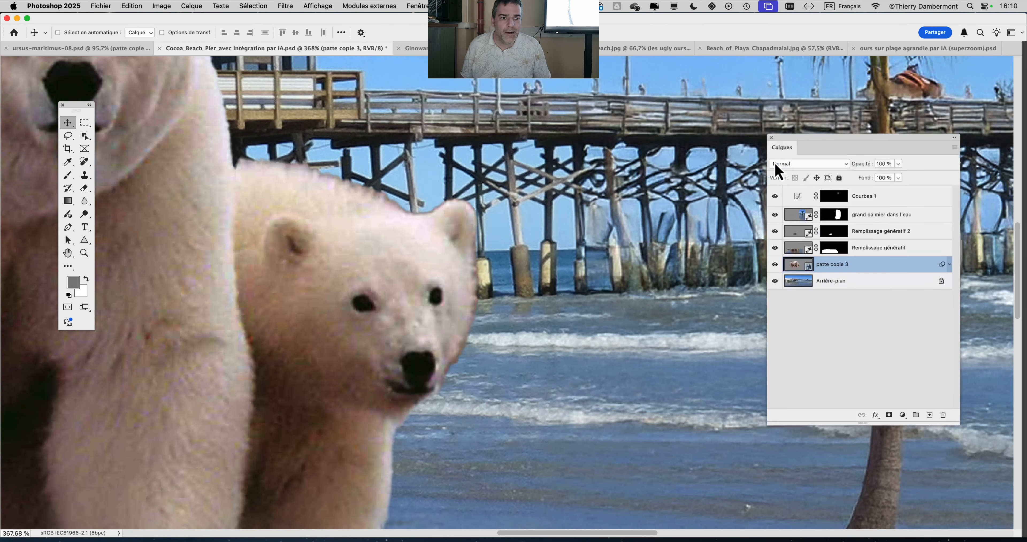
pyautogui.moveTo(794, 144); pyautogui.dragTo(682, 86)
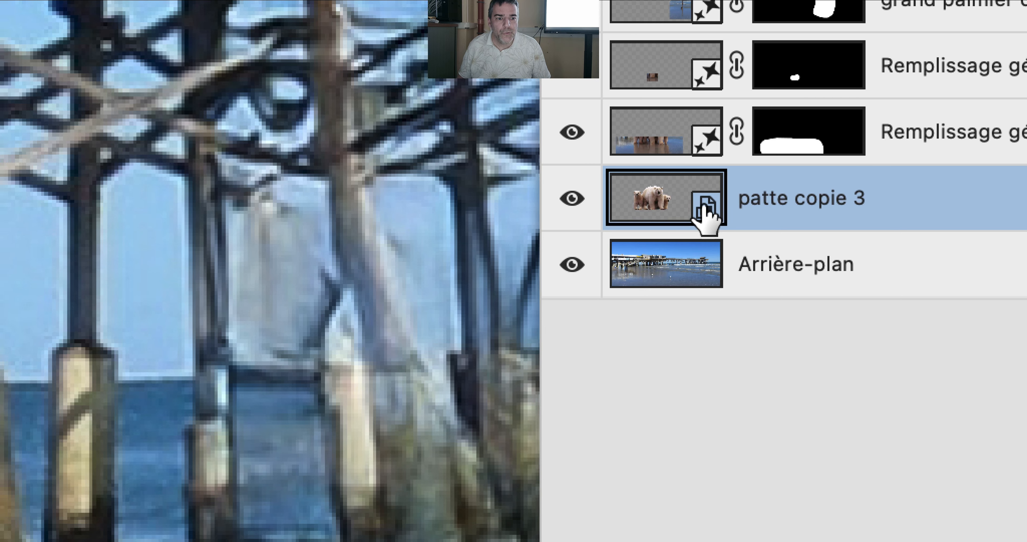
pyautogui.doubleClick(704, 207)
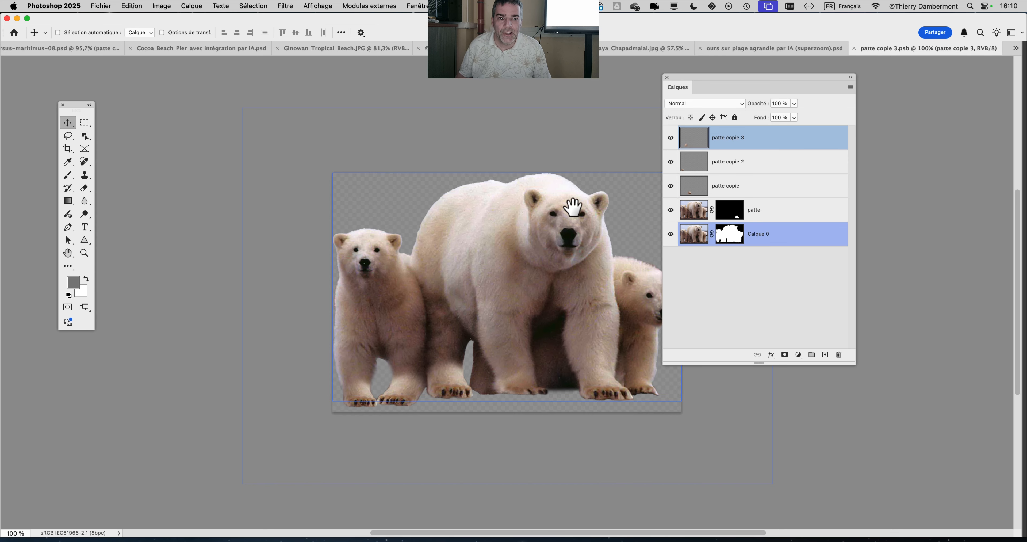
pyautogui.moveTo(572, 207); pyautogui.dragTo(450, 193)
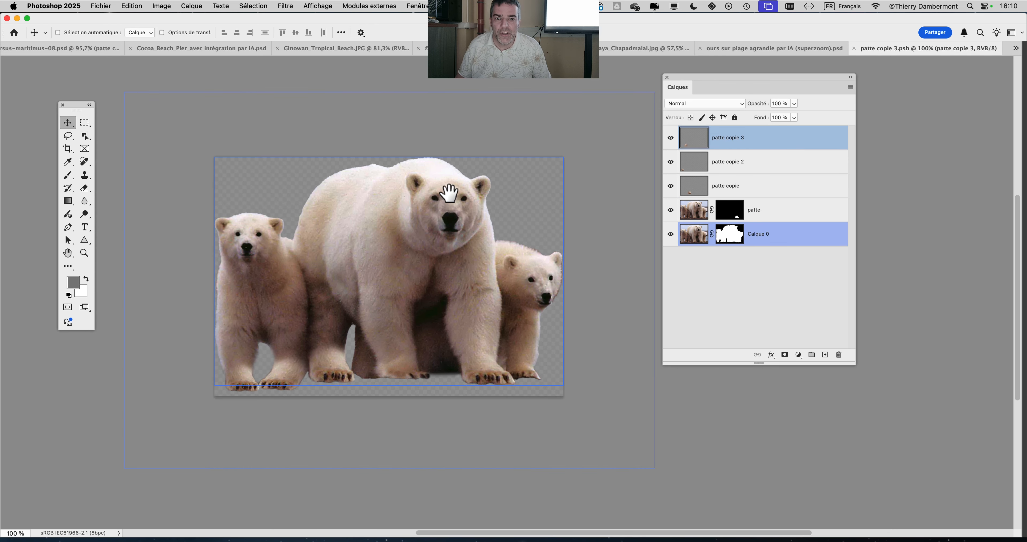
pyautogui.scroll(3, 450, 194)
pyautogui.moveTo(687, 84); pyautogui.dragTo(749, 74)
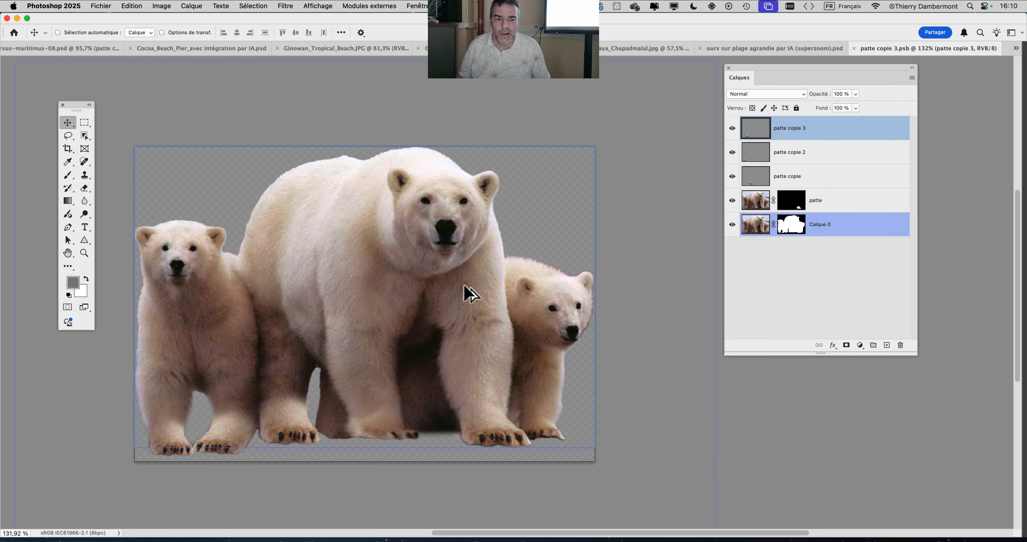
# Select the layer mask of Calque 0 and open it in Select and Mask.
pyautogui.scroll(3, 470, 293)
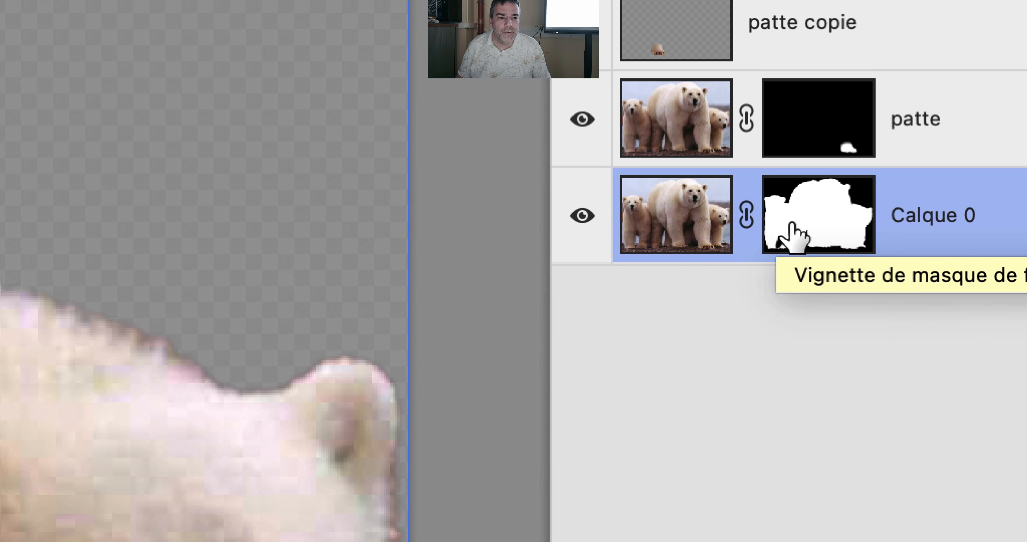
pyautogui.click(791, 223)
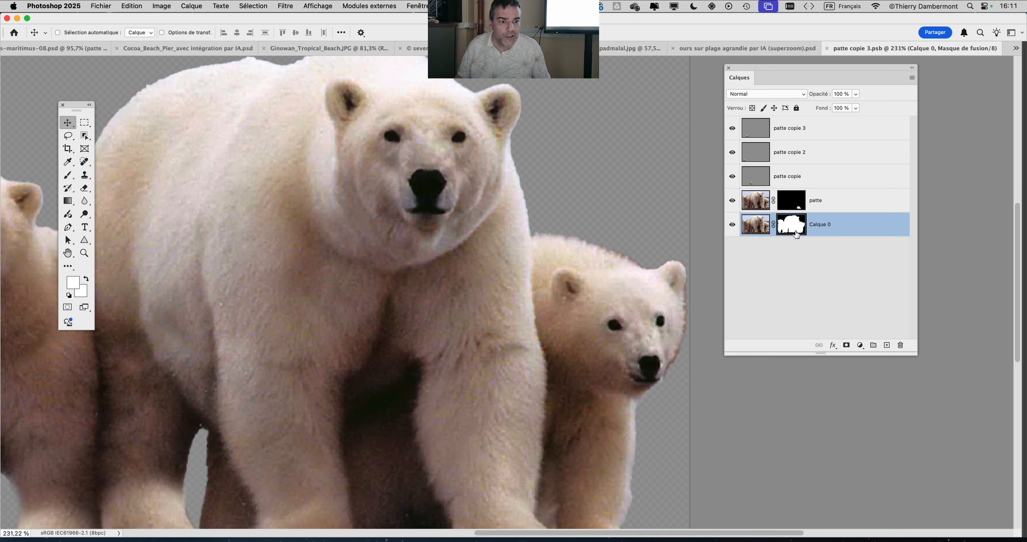
pyautogui.scroll(-3, 534, 256)
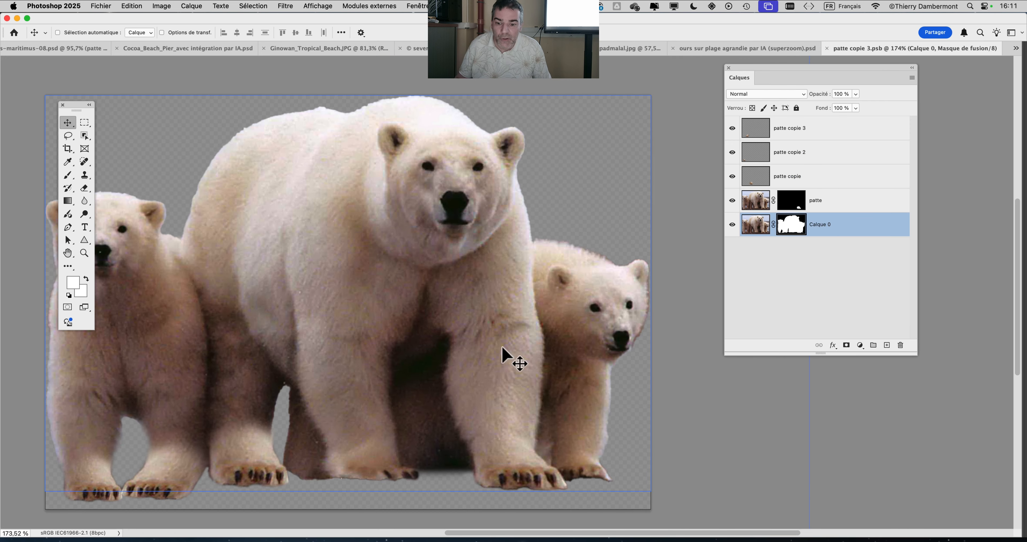
pyautogui.moveTo(630, 236); pyautogui.dragTo(681, 230)
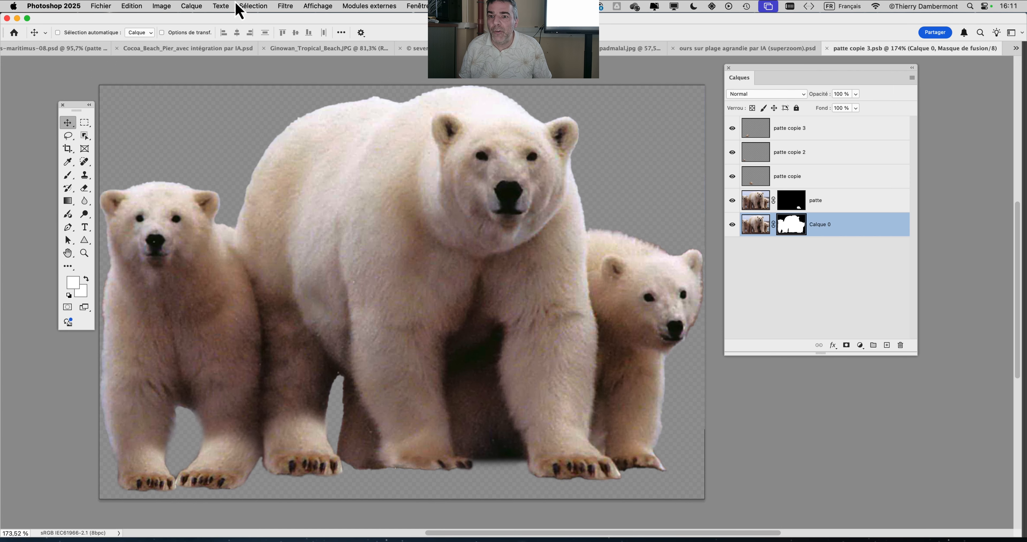
pyautogui.click(239, 8)
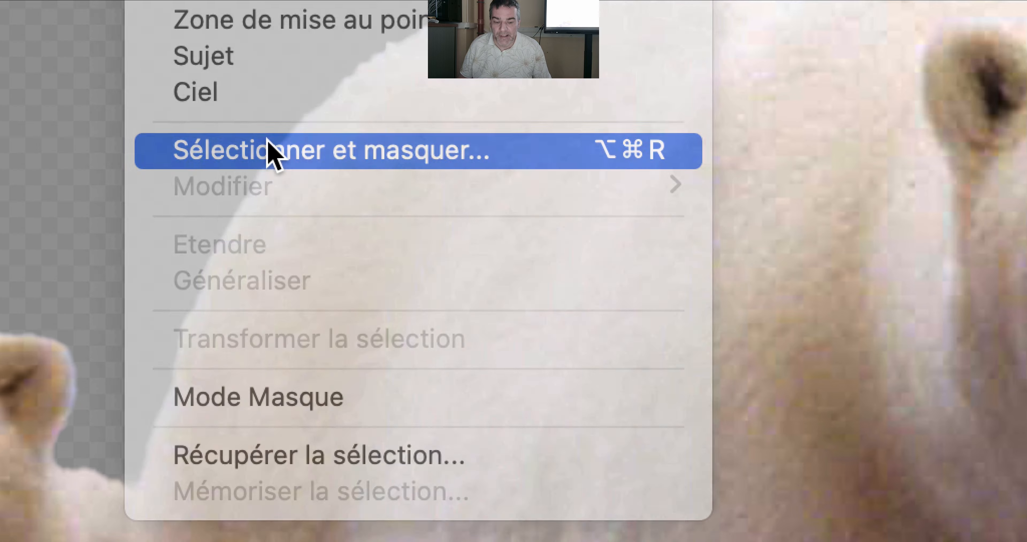
pyautogui.click(268, 146)
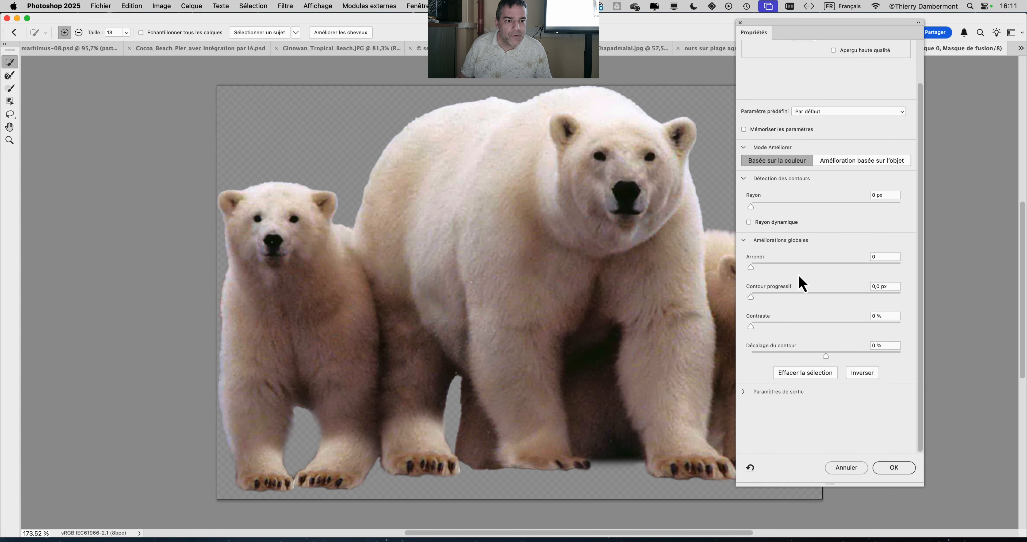
# Try edge detection radii of 17, 35 and 7 px on the bears' mask with the edge shift at -53% and -56%.
pyautogui.moveTo(774, 208); pyautogui.dragTo(816, 206)
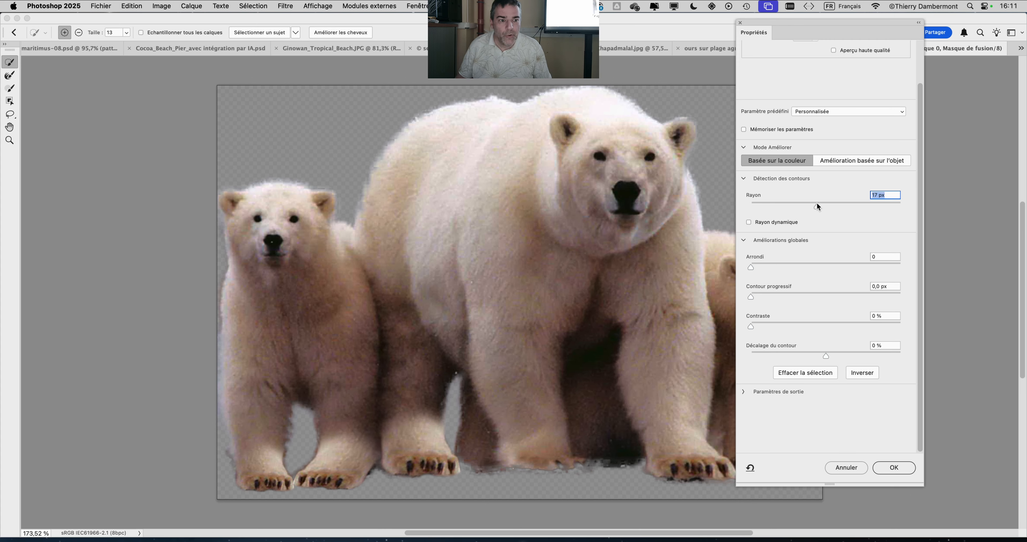
pyautogui.moveTo(817, 202)
pyautogui.mouseDown()
pyautogui.moveTo(840, 210)
pyautogui.moveTo(830, 208)
pyautogui.mouseUp()
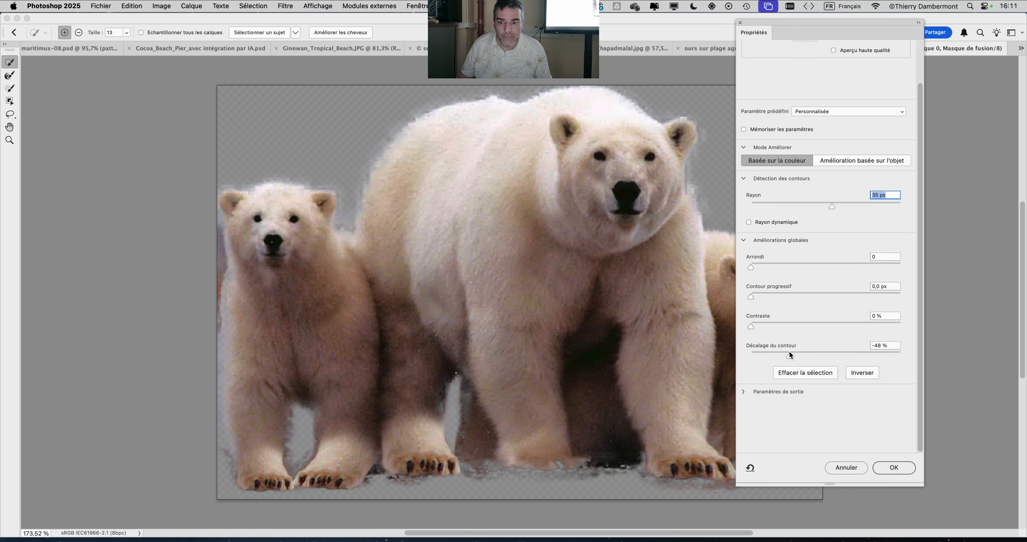
pyautogui.click(779, 350)
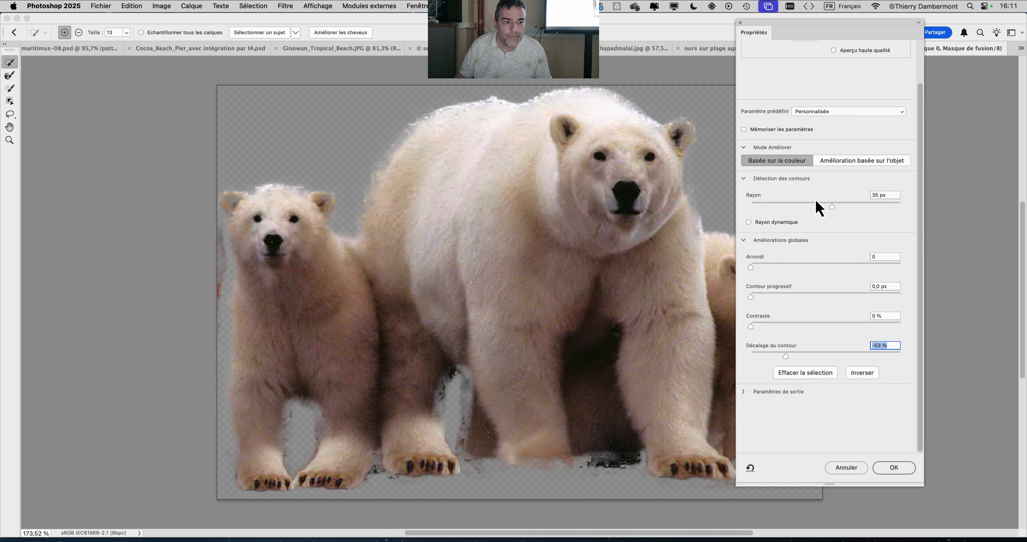
pyautogui.click(808, 203)
pyautogui.moveTo(806, 207); pyautogui.dragTo(798, 206)
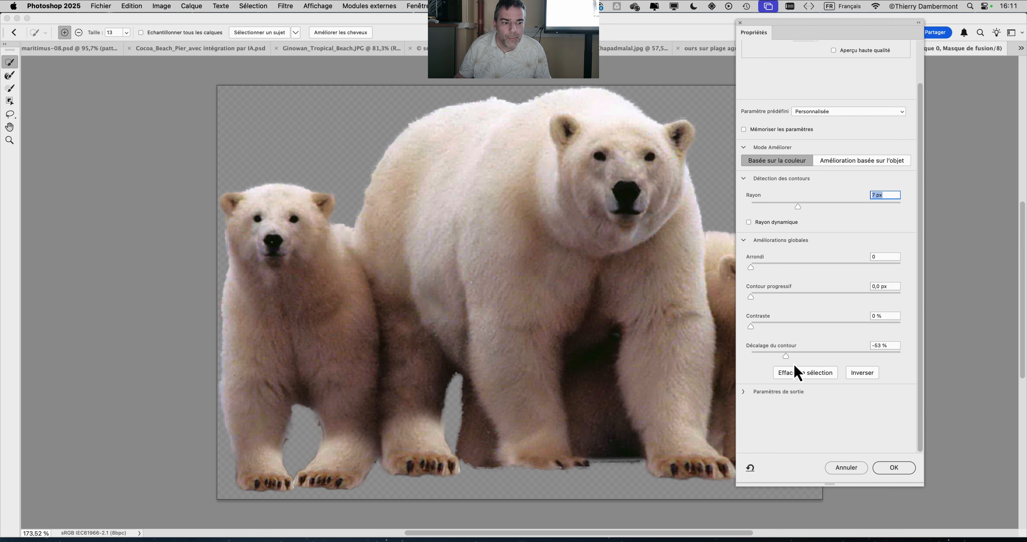
pyautogui.click(784, 352)
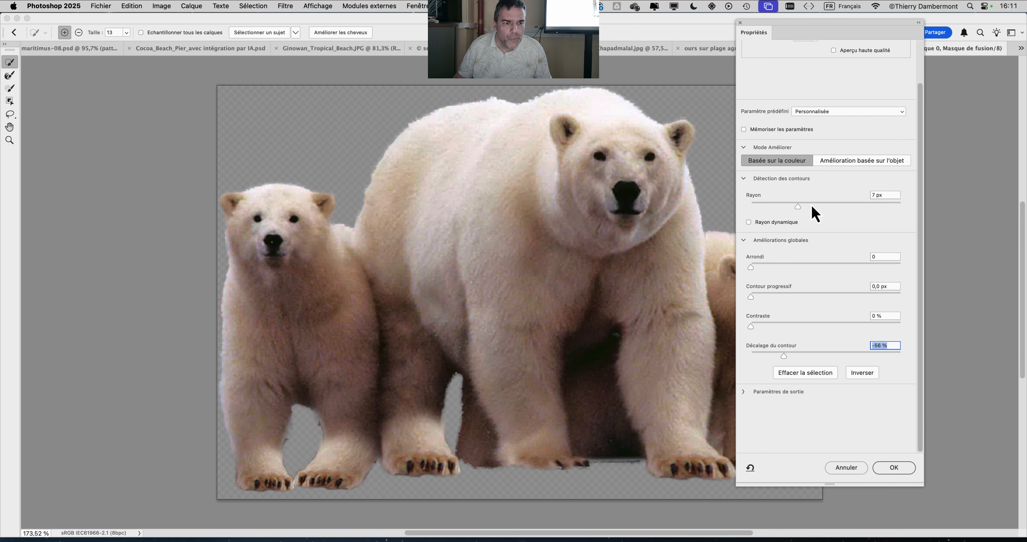
# Try radii of 19 and 5 px on the bears' mask with feathers of 2.5, 4.1 and 8.0 px.
pyautogui.scroll(1, 804, 253)
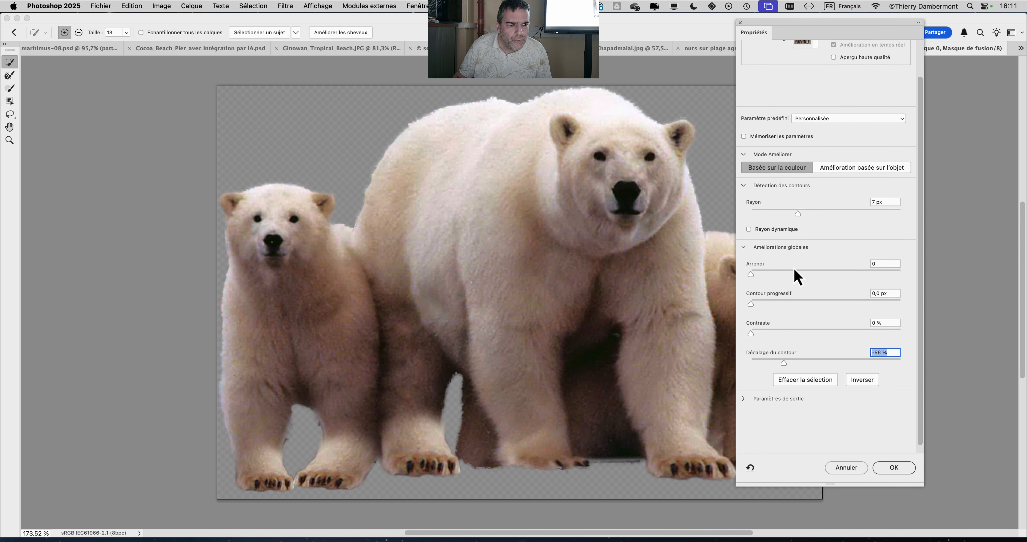
pyautogui.scroll(5, 793, 269)
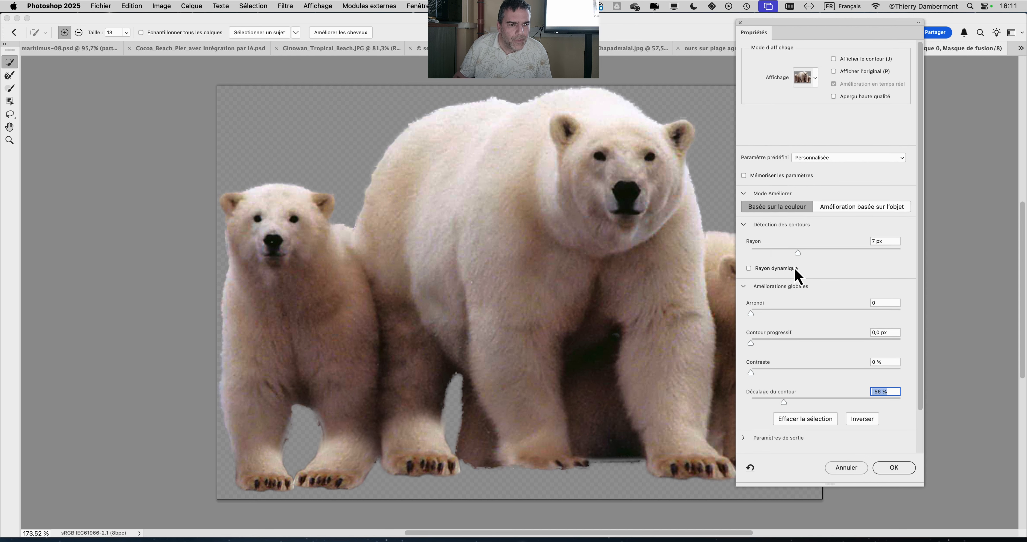
pyautogui.click(821, 253)
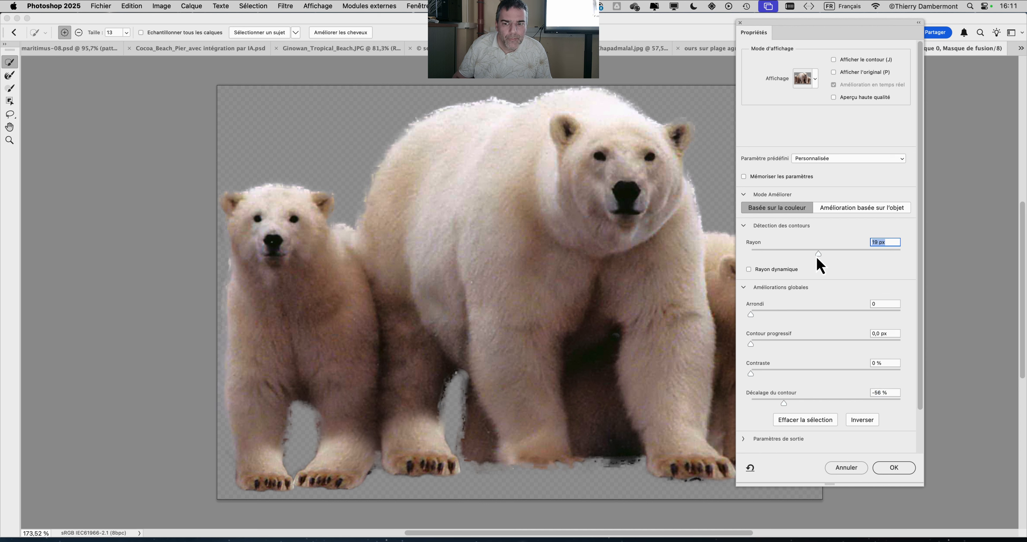
pyautogui.click(771, 342)
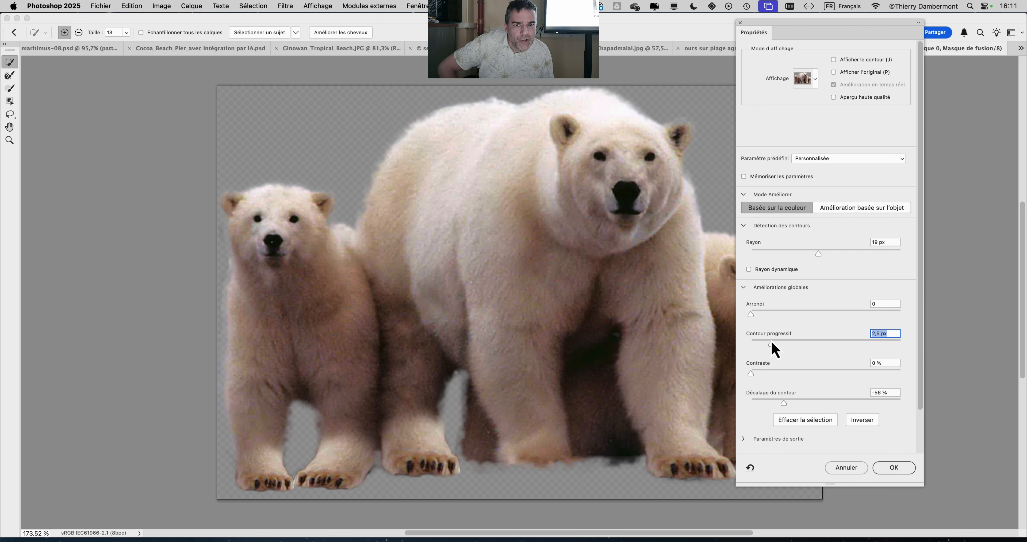
pyautogui.moveTo(772, 343); pyautogui.dragTo(783, 341)
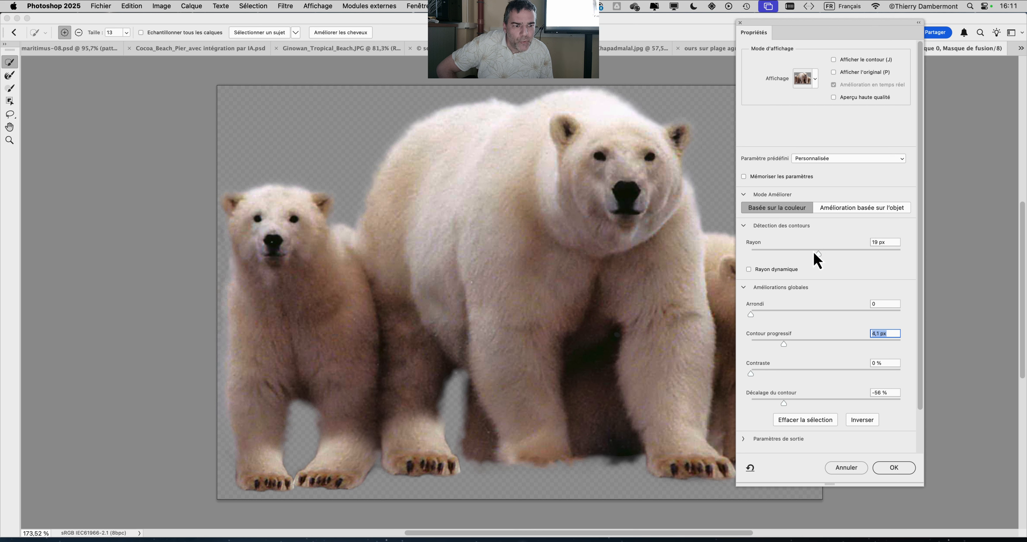
pyautogui.moveTo(815, 253); pyautogui.dragTo(791, 253)
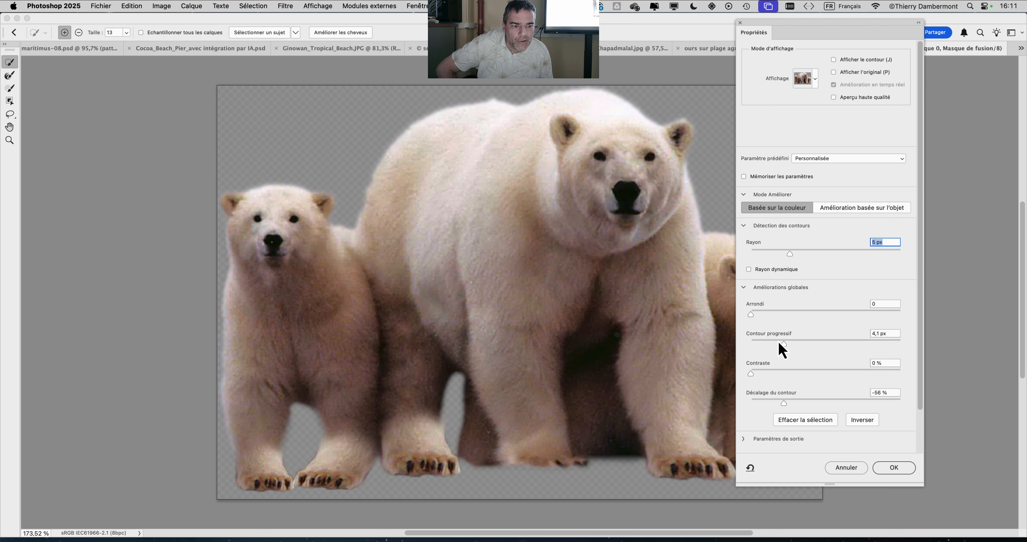
pyautogui.moveTo(780, 342); pyautogui.dragTo(802, 343)
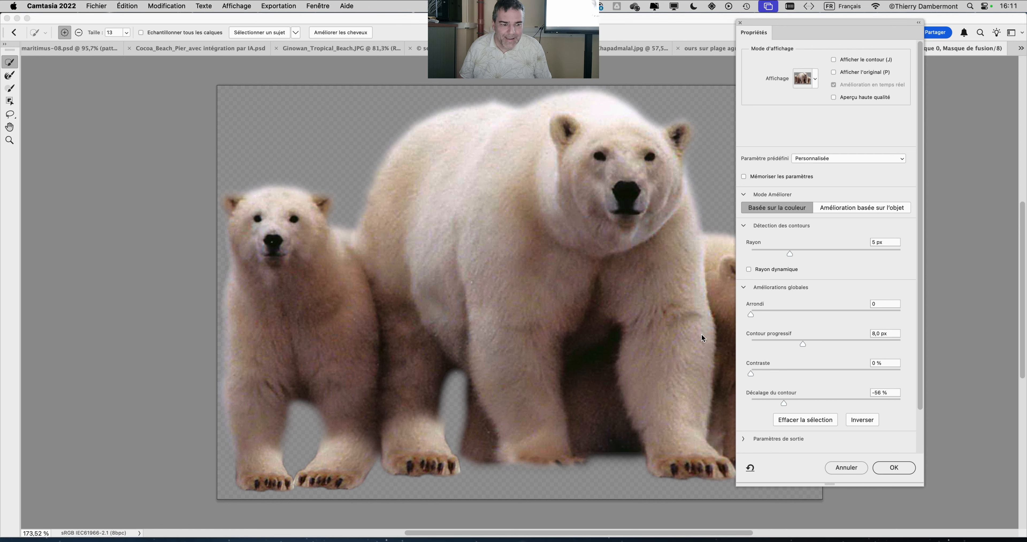
# Set the edge shift to -69%, the radius to 1 px and the feather to 7.9 px, and apply the mask refinement.
pyautogui.moveTo(788, 401)
pyautogui.mouseDown()
pyautogui.moveTo(740, 403)
pyautogui.moveTo(774, 402)
pyautogui.mouseUp()
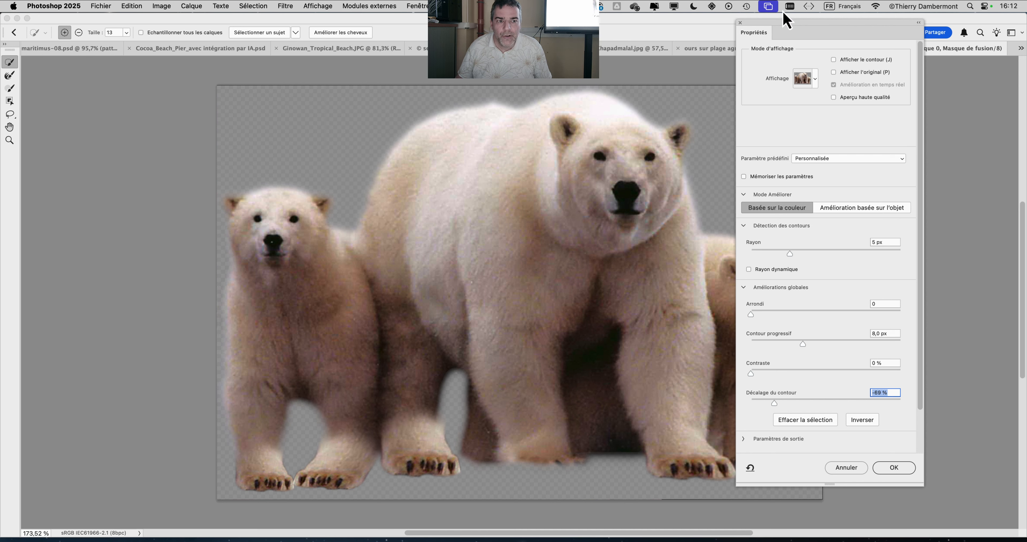
pyautogui.moveTo(765, 26); pyautogui.dragTo(839, 30)
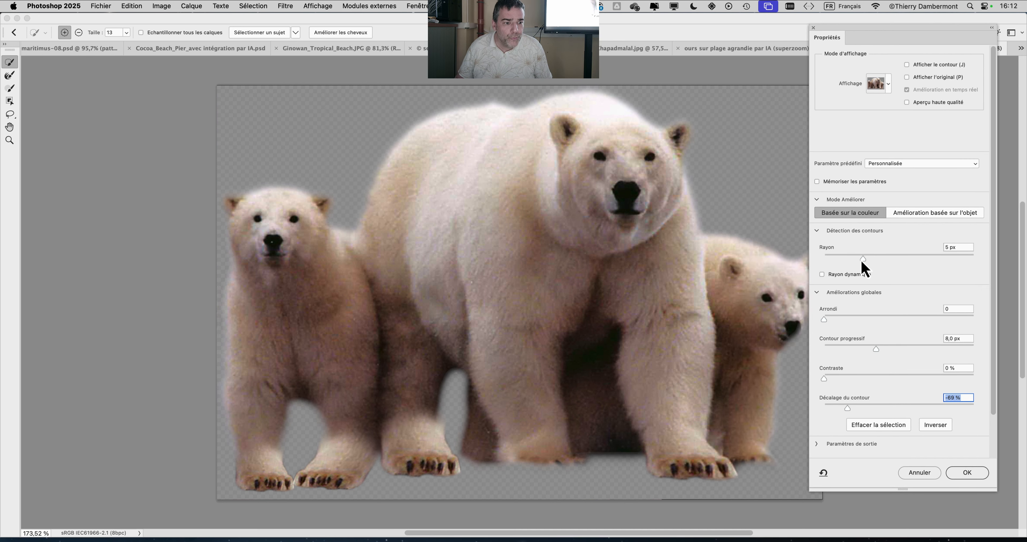
pyautogui.moveTo(861, 259); pyautogui.dragTo(854, 258)
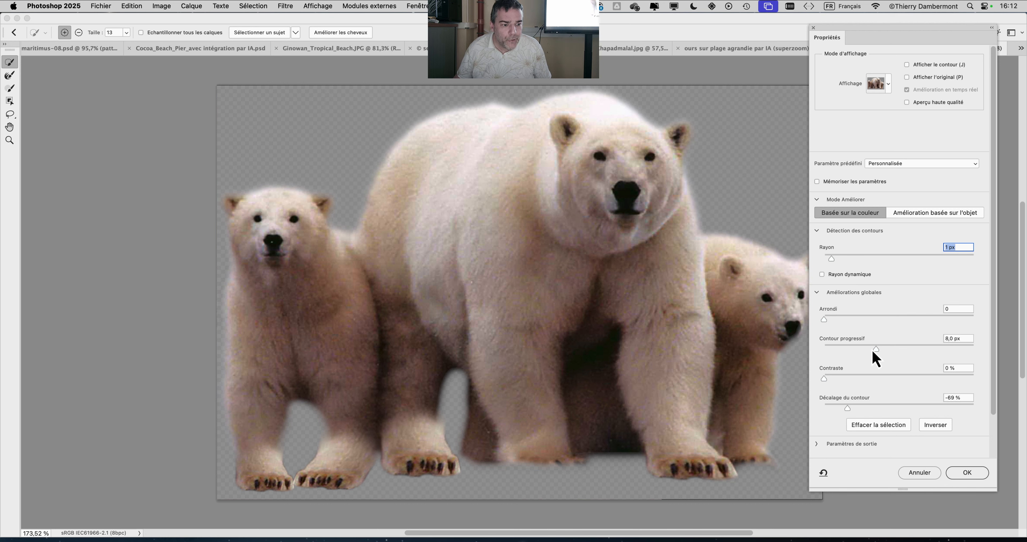
pyautogui.moveTo(875, 349)
pyautogui.mouseDown()
pyautogui.moveTo(851, 347)
pyautogui.moveTo(875, 346)
pyautogui.mouseUp()
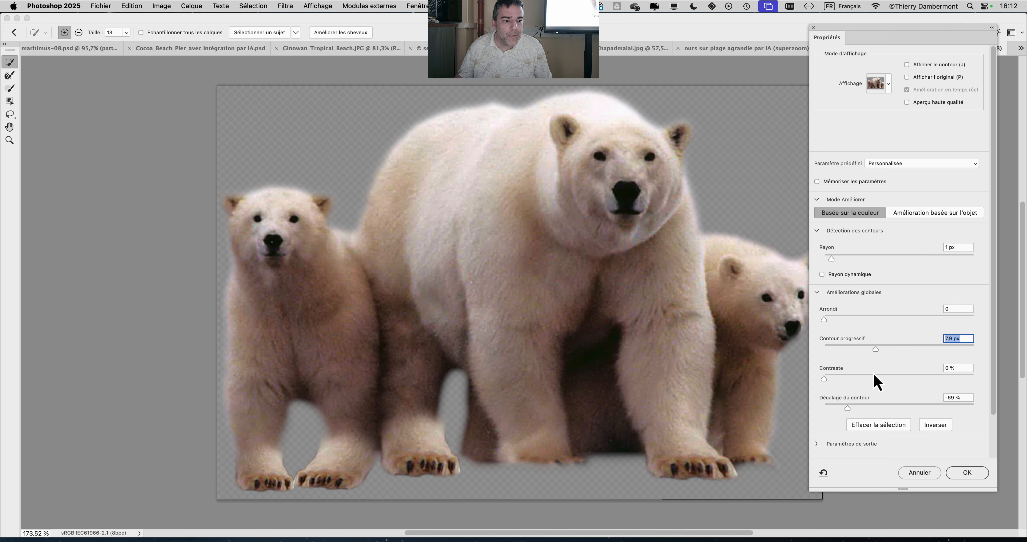
pyautogui.click(971, 471)
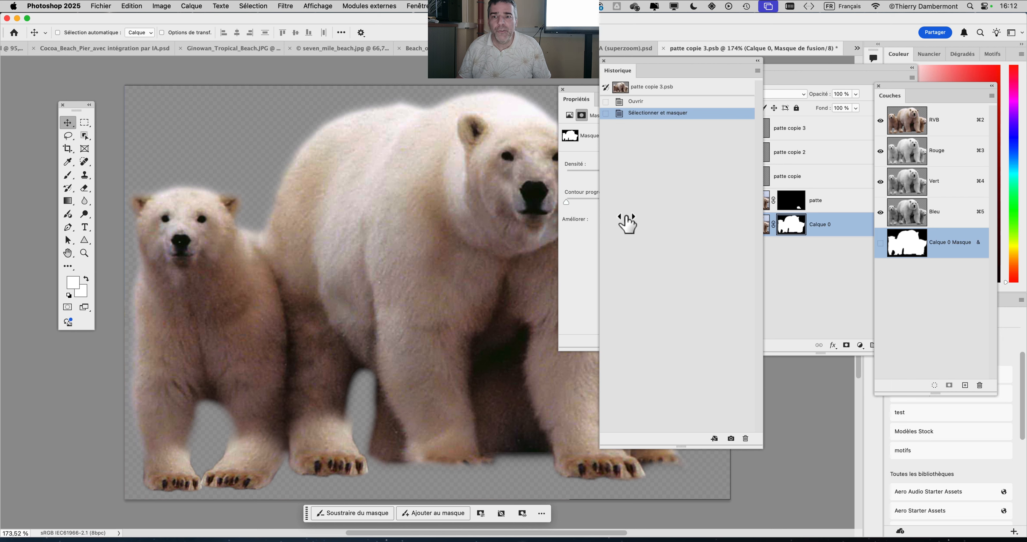
# Save the bears' smart object contents and return to the Cocoa_Beach_Pier composite document.
pyautogui.click(100, 6)
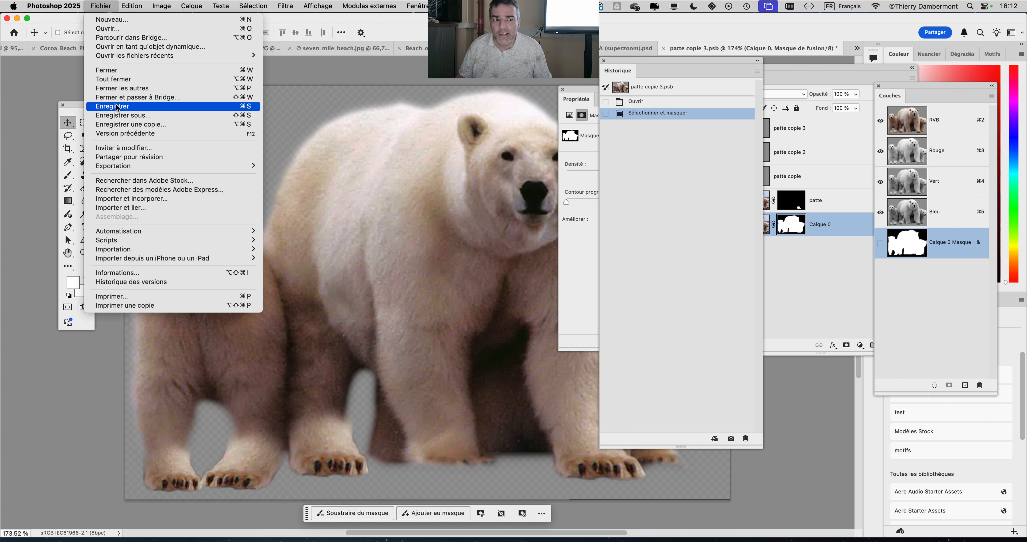
pyautogui.click(115, 105)
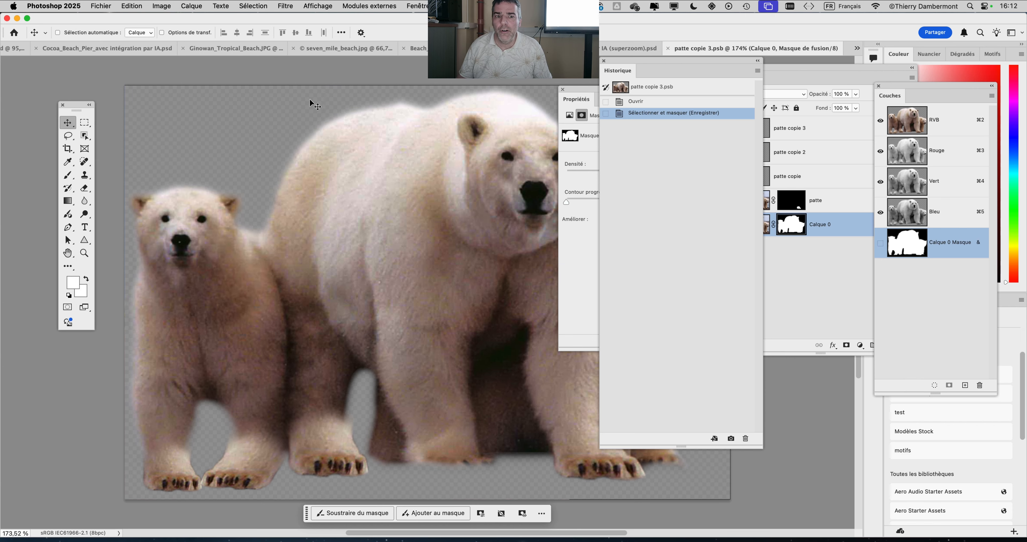
pyautogui.hotkey('ctrl', 'shift', 'Tab')
pyautogui.hotkey('ctrl', 'shift', 'Tab')
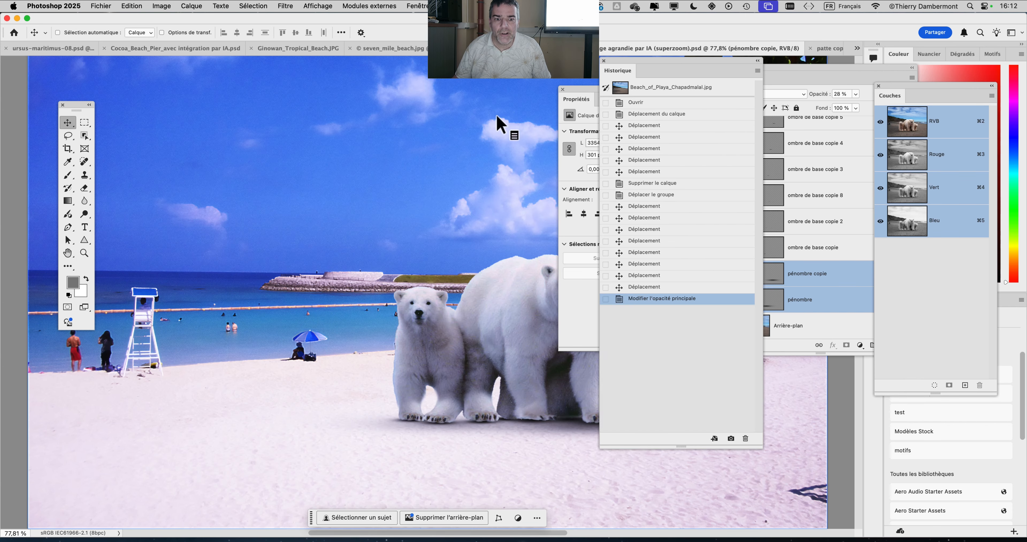
pyautogui.hotkey('ctrl', 'shift', 'Tab')
pyautogui.hotkey('ctrl', 'shift', 'Tab')
pyautogui.hotkey('ctrl', 'shift', 'Tab')
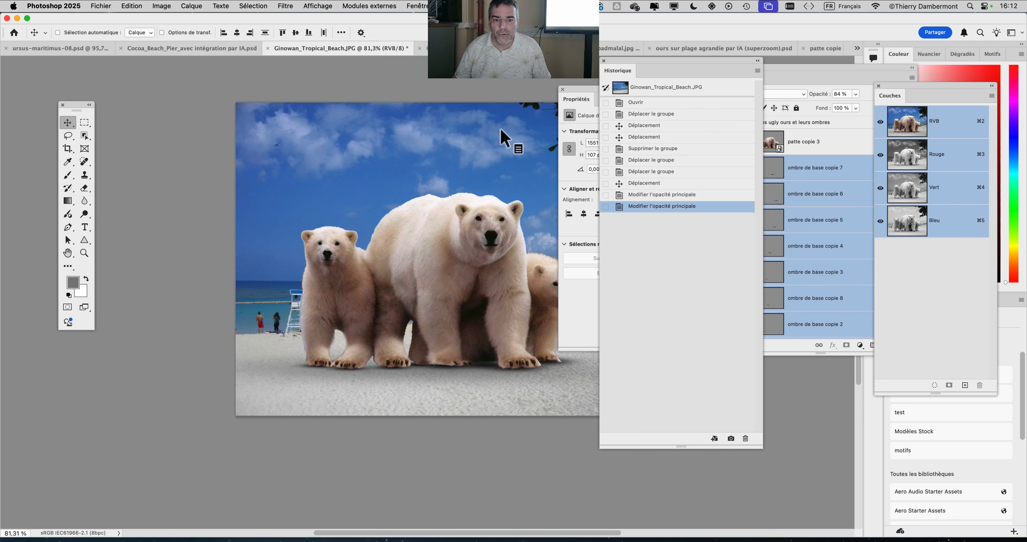
pyautogui.hotkey('ctrl', 'shift', 'Tab')
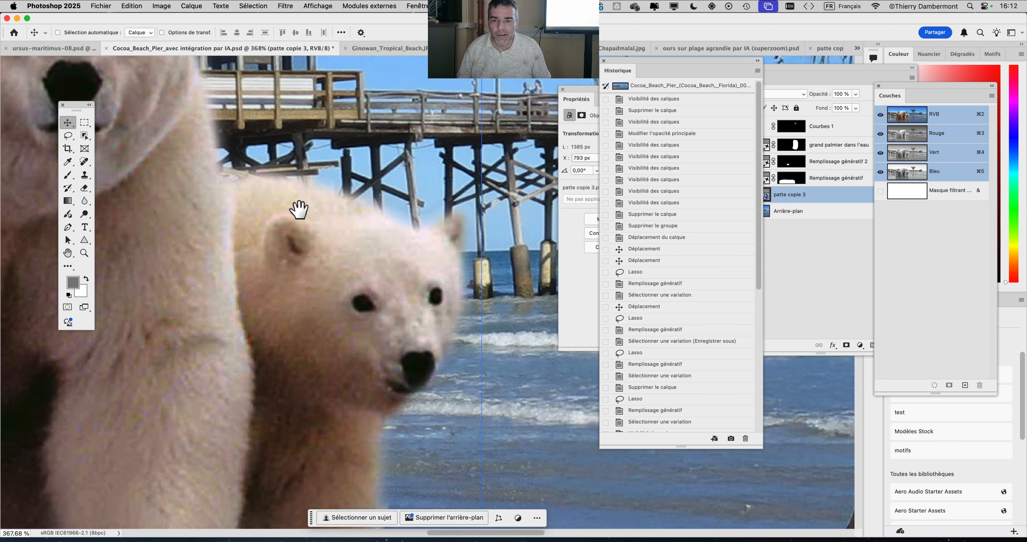
# Examine the softened fur edges of the bears in the Cocoa Beach composite, close up and at overview.
pyautogui.moveTo(298, 208); pyautogui.dragTo(430, 199)
pyautogui.scroll(-3, 381, 199)
pyautogui.scroll(-5, 389, 208)
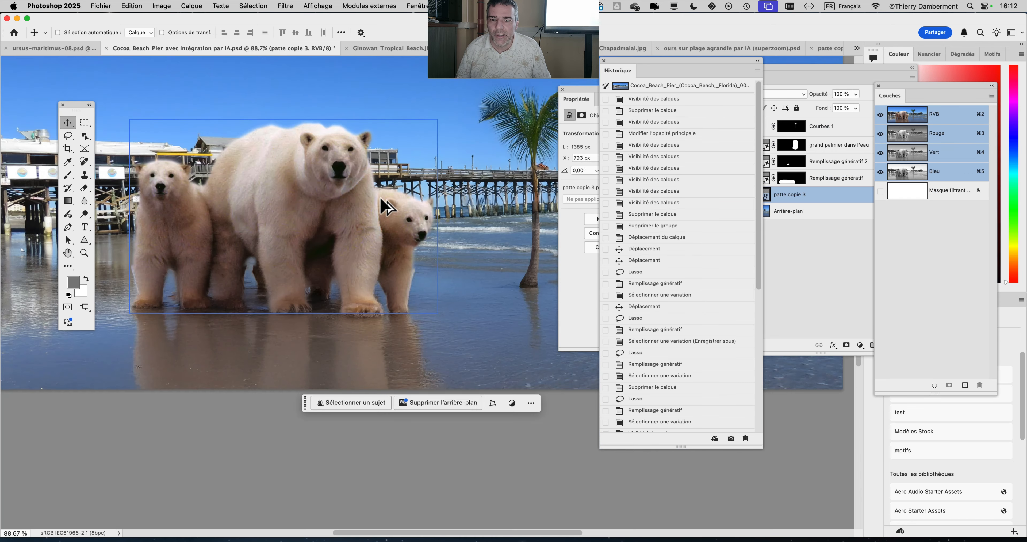
pyautogui.scroll(4, 347, 191)
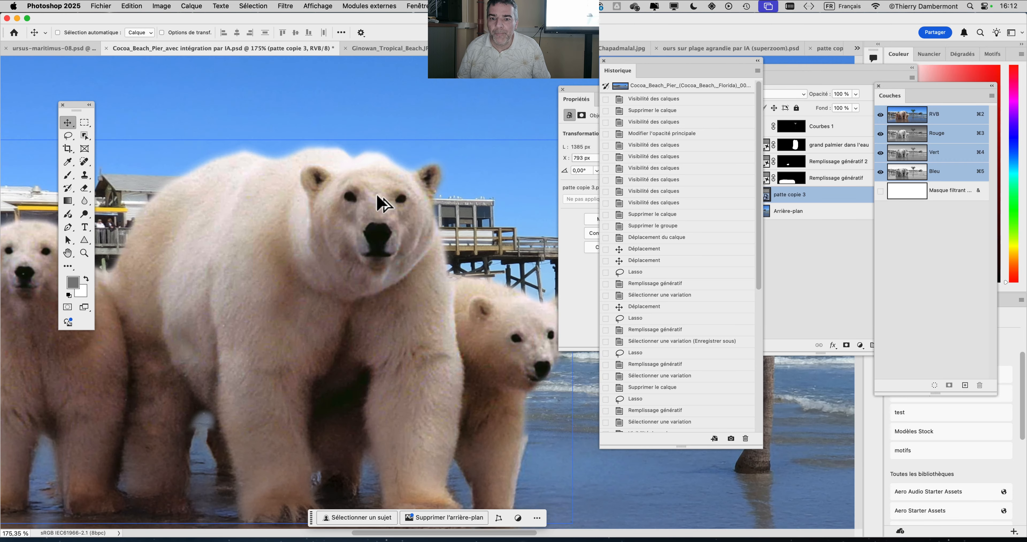
# Hide the panels and switch to the "ours sur plage agrandie par IA (superzoom).psd" document, with the bears in close view.
pyautogui.hotkey('ctrl', 'Tab')
pyautogui.hotkey('shift', 'Tab')
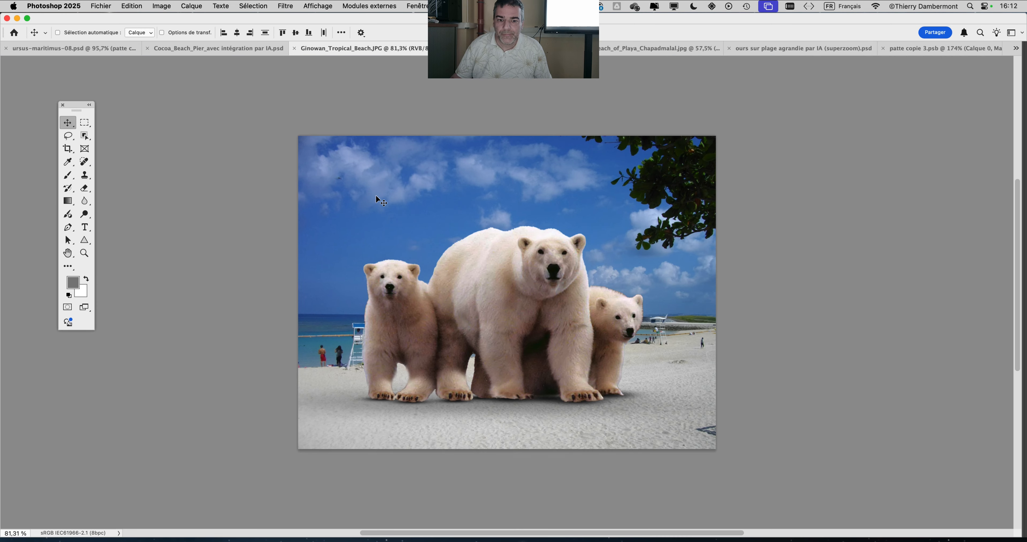
pyautogui.moveTo(509, 229); pyautogui.dragTo(428, 215)
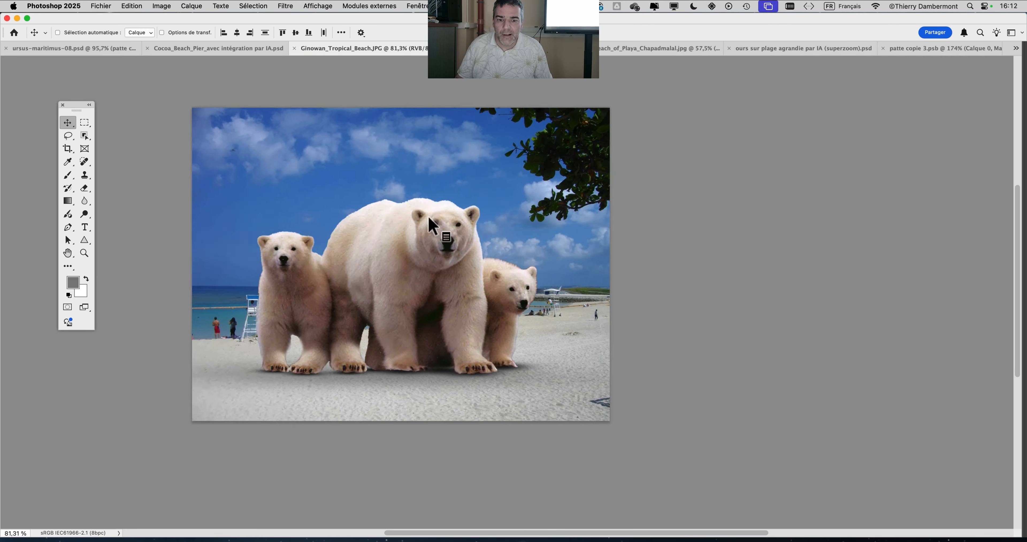
pyautogui.hotkey('ctrl', 'Tab')
pyautogui.hotkey('ctrl', 'Tab')
pyautogui.hotkey('ctrl', 'Tab')
pyautogui.hotkey('ctrl', 'Tab')
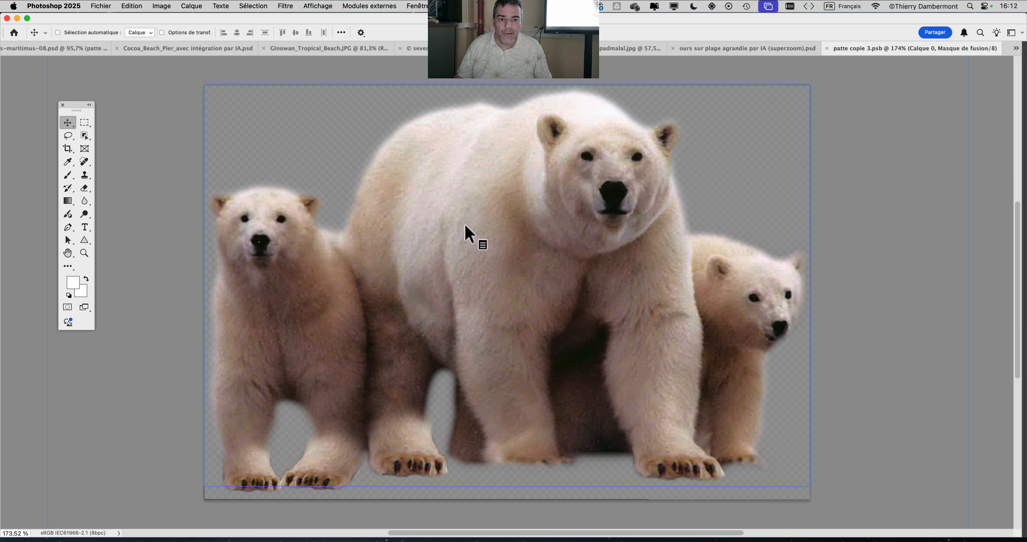
pyautogui.hotkey('ctrl', 'shift', 'Tab')
pyautogui.scroll(3, 726, 307)
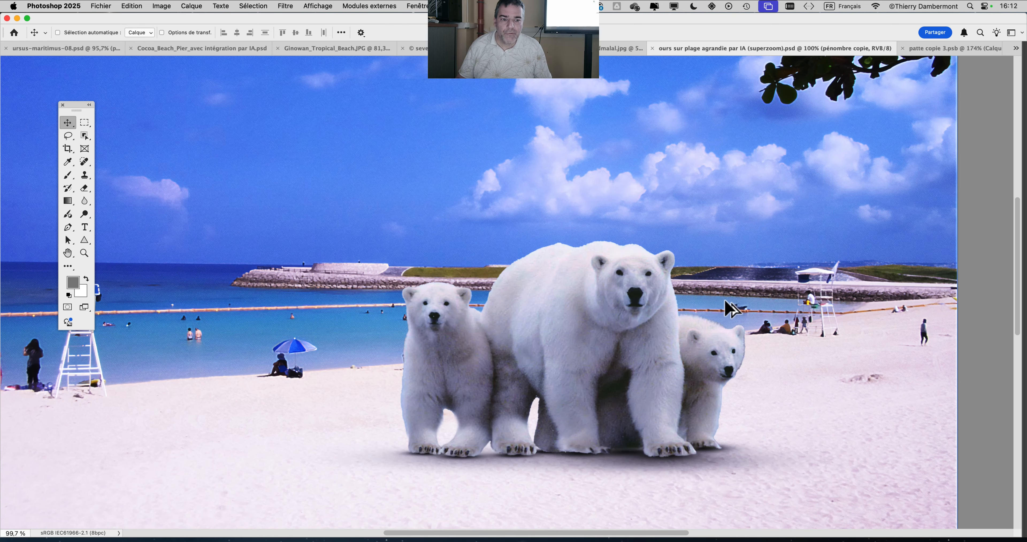
pyautogui.scroll(3, 722, 301)
pyautogui.moveTo(485, 268); pyautogui.dragTo(376, 177)
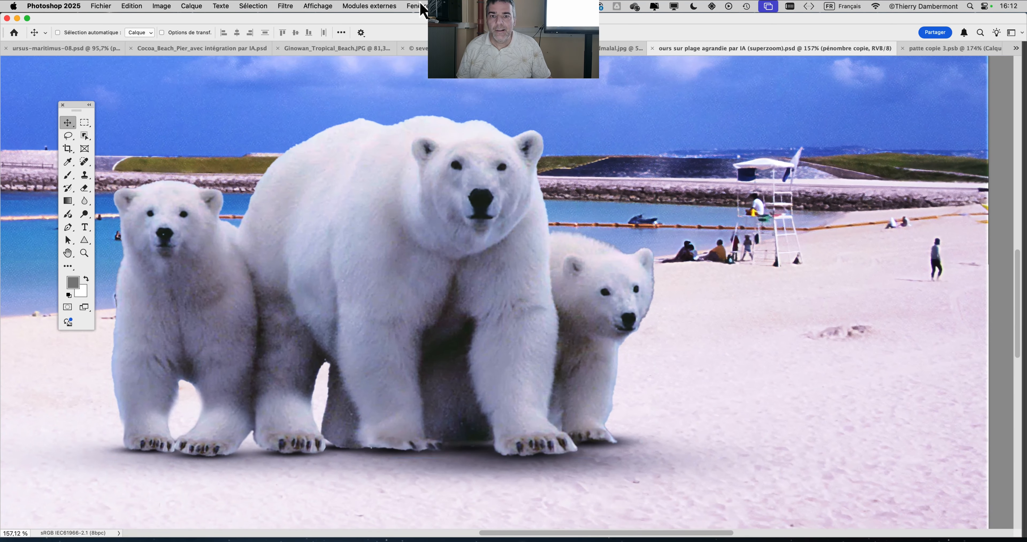
# Show the layer list and enlarge it to reveal the contents of the group "les ugly ours et leurs ombres".
pyautogui.click(418, 6)
pyautogui.click(458, 70)
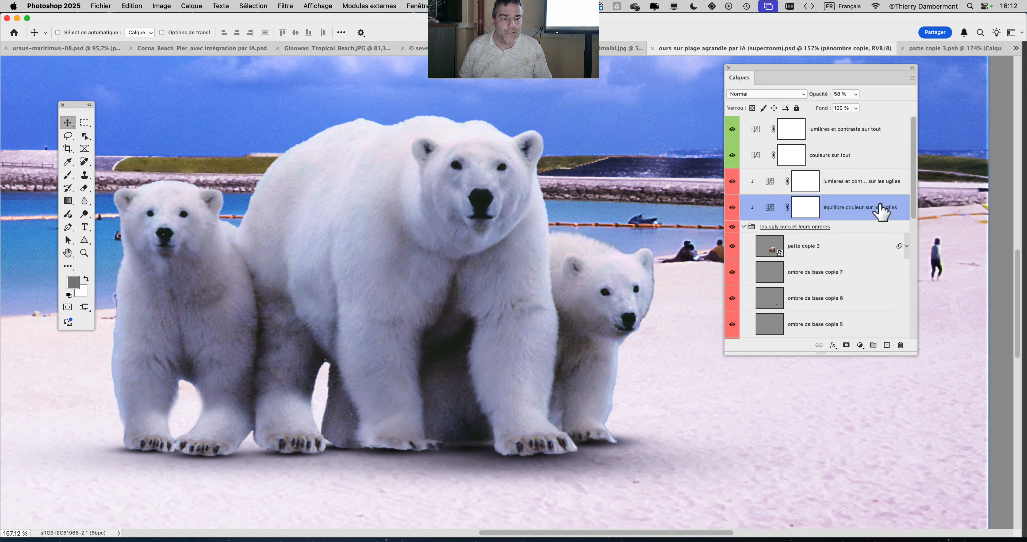
pyautogui.click(783, 228)
pyautogui.click(781, 253)
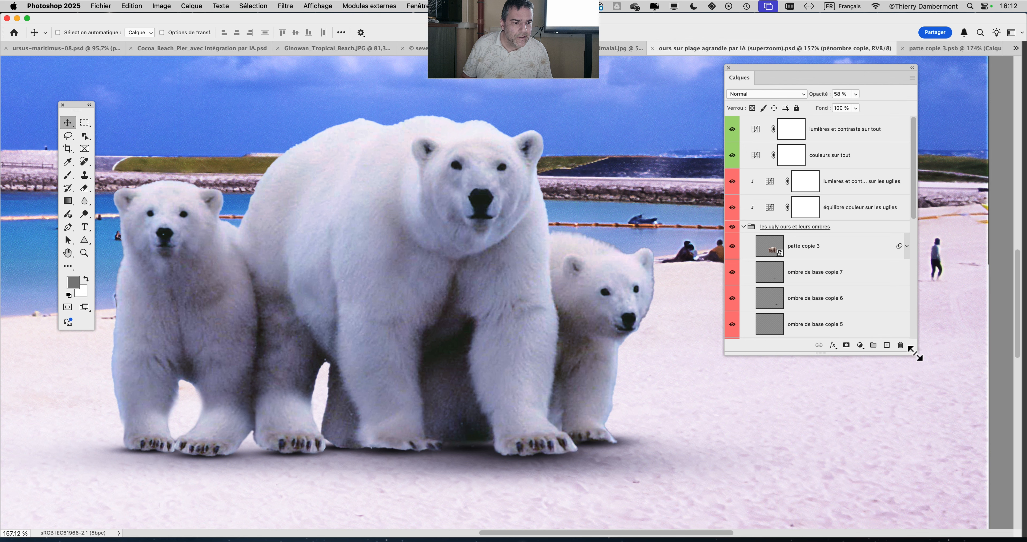
pyautogui.moveTo(915, 352); pyautogui.dragTo(939, 479)
pyautogui.scroll(-2, 795, 349)
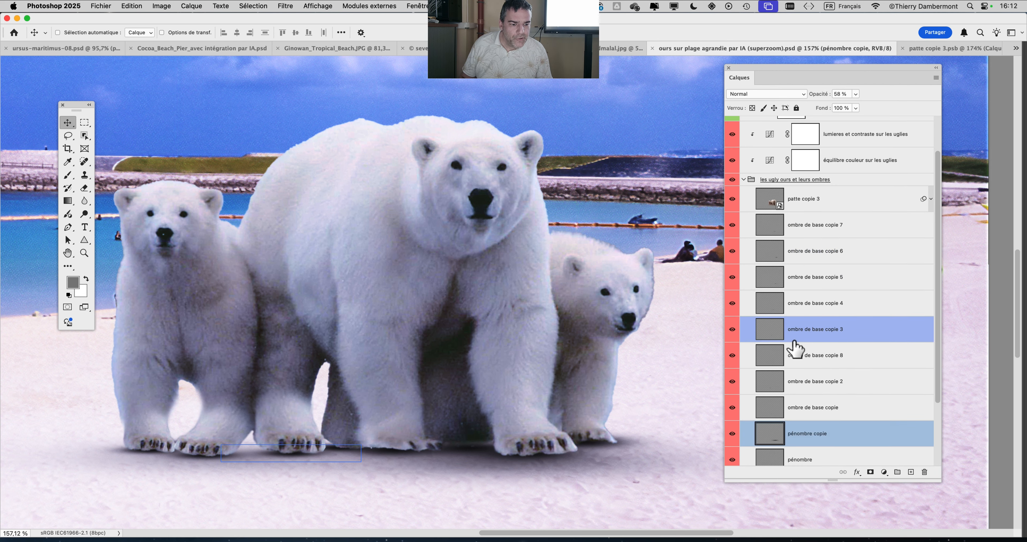
pyautogui.scroll(-3, 794, 349)
pyautogui.scroll(3, 795, 348)
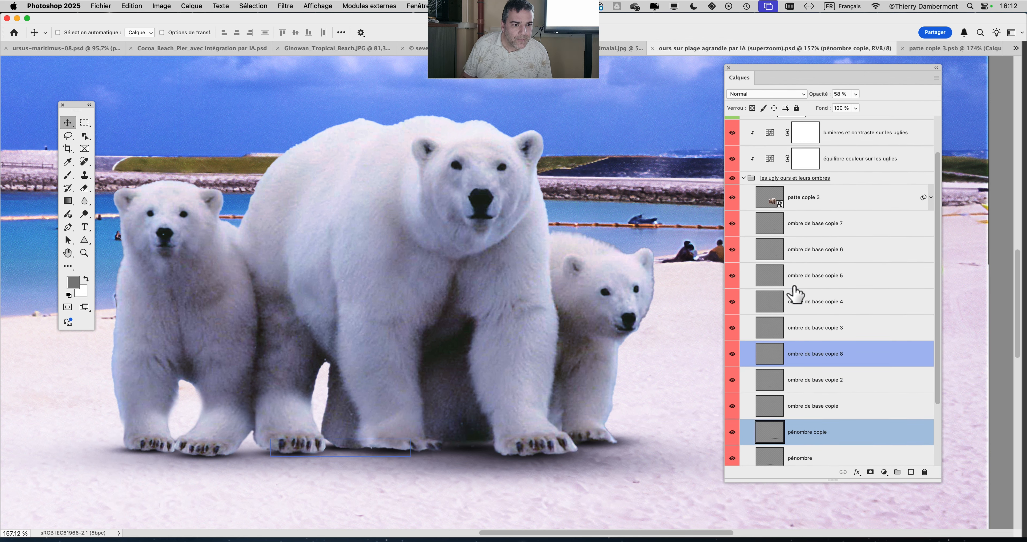
# Open the contents of the "patte copie 3" smart object that holds the three bears.
pyautogui.click(772, 205)
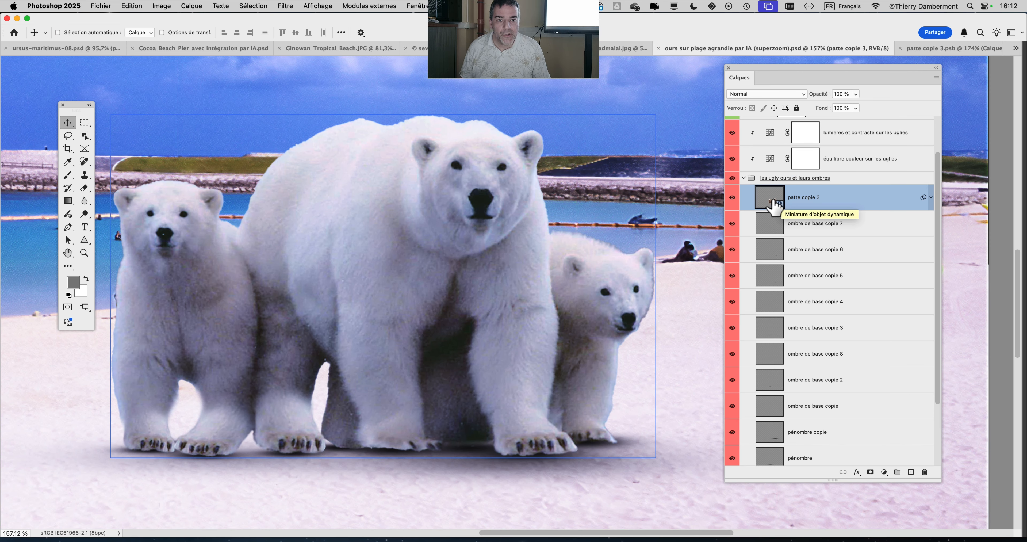
pyautogui.doubleClick(773, 200)
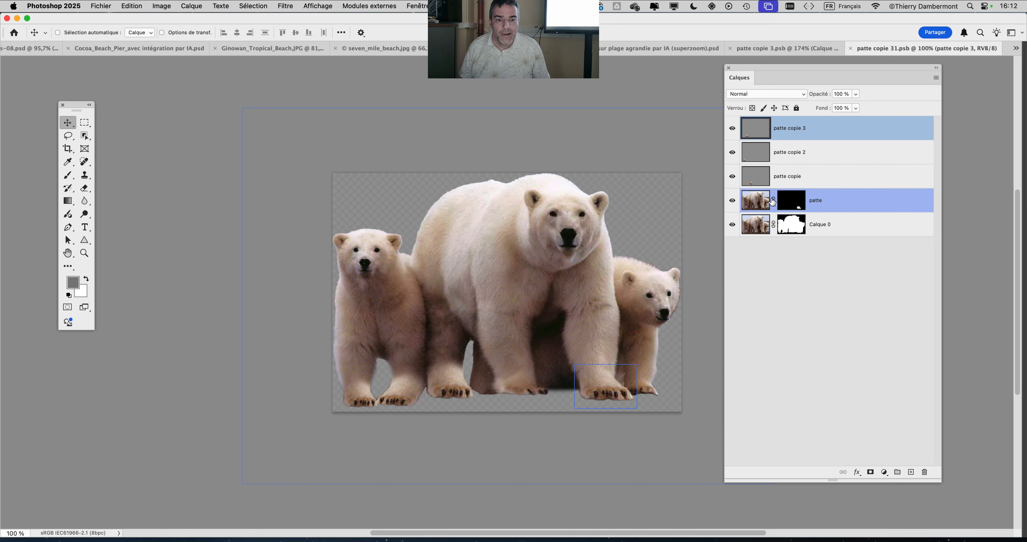
pyautogui.scroll(3, 586, 219)
pyautogui.scroll(-3, 467, 171)
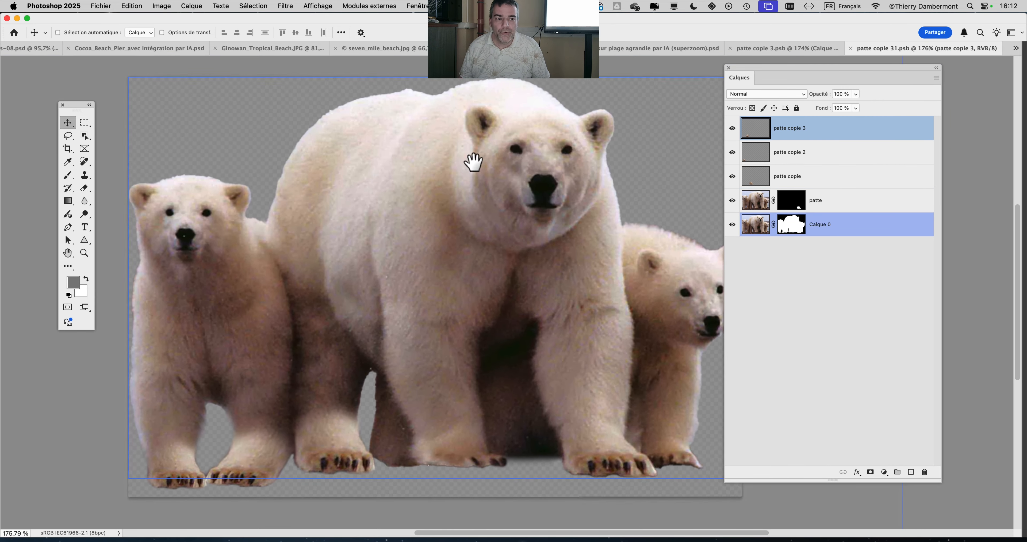
# Target the layer mask of "Calque 0" and start Select and Mask on it.
pyautogui.click(793, 231)
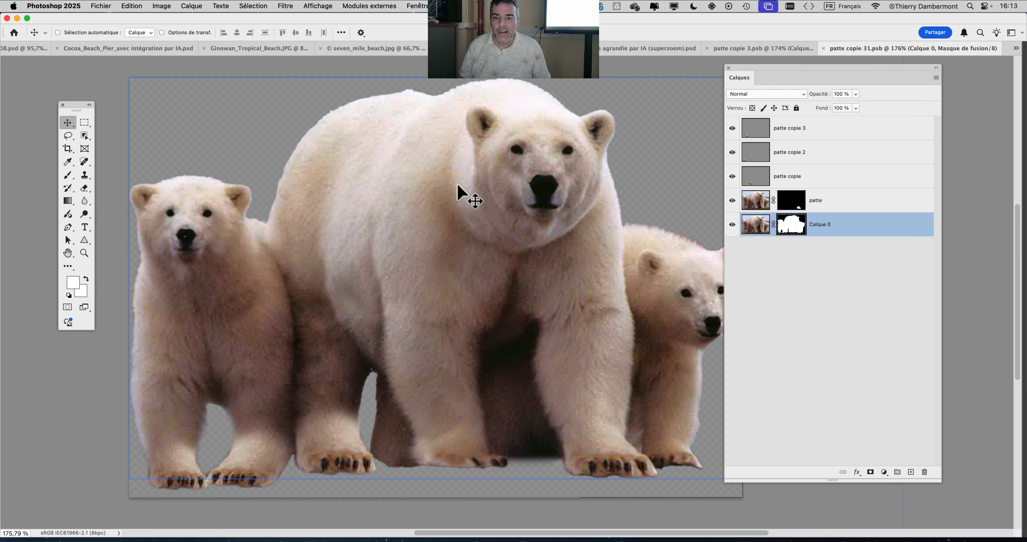
pyautogui.scroll(-1, 431, 189)
pyautogui.moveTo(328, 156); pyautogui.dragTo(254, 135)
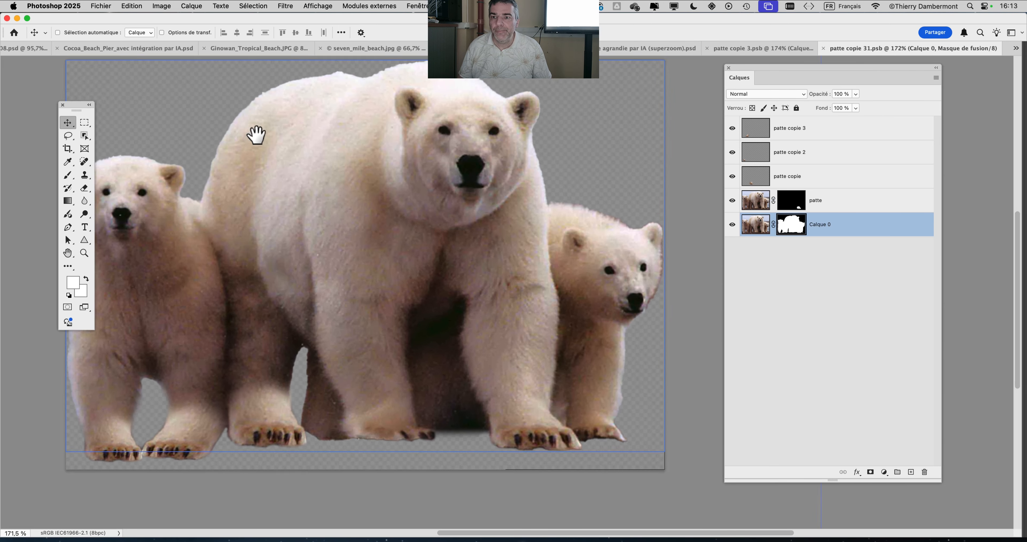
pyautogui.click(250, 5)
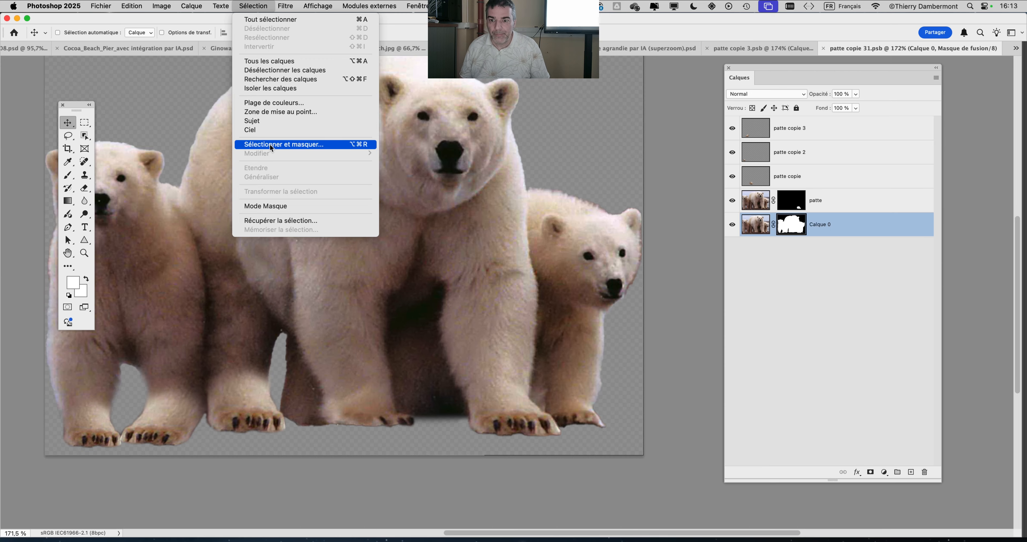
pyautogui.click(271, 144)
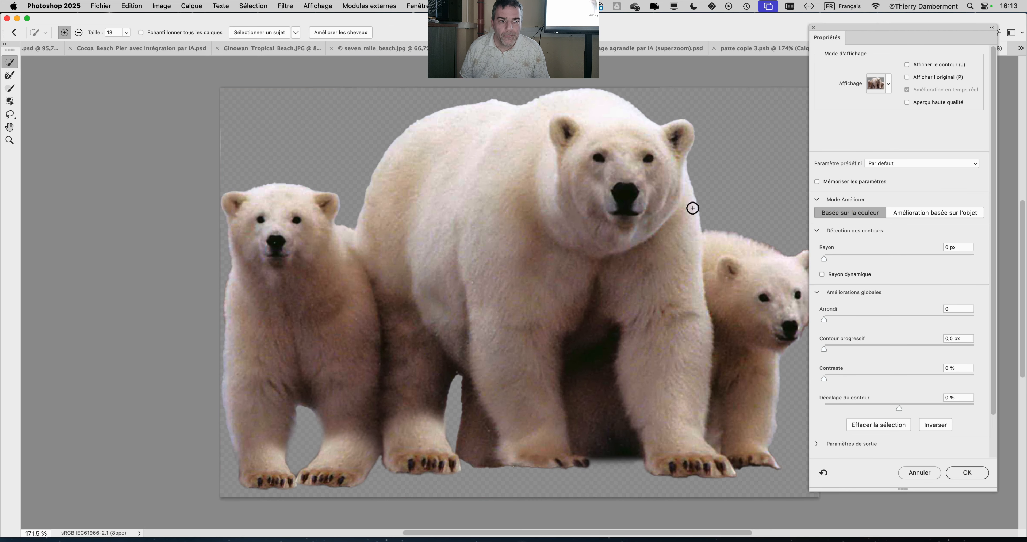
# Try feathers of 4.6 px and 9.8 px on the bears' mask.
pyautogui.hscroll(5, 516, 229)
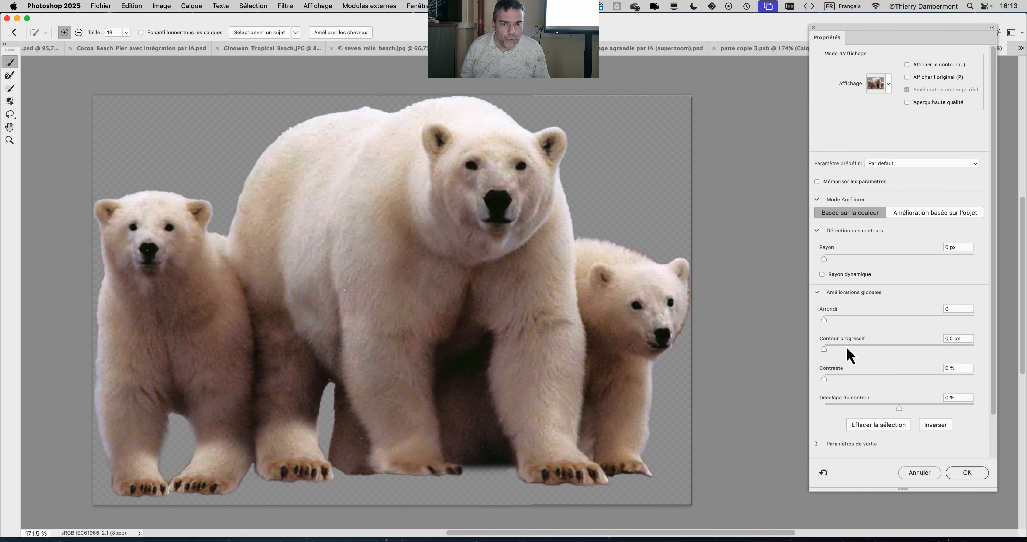
pyautogui.click(845, 345)
pyautogui.click(860, 345)
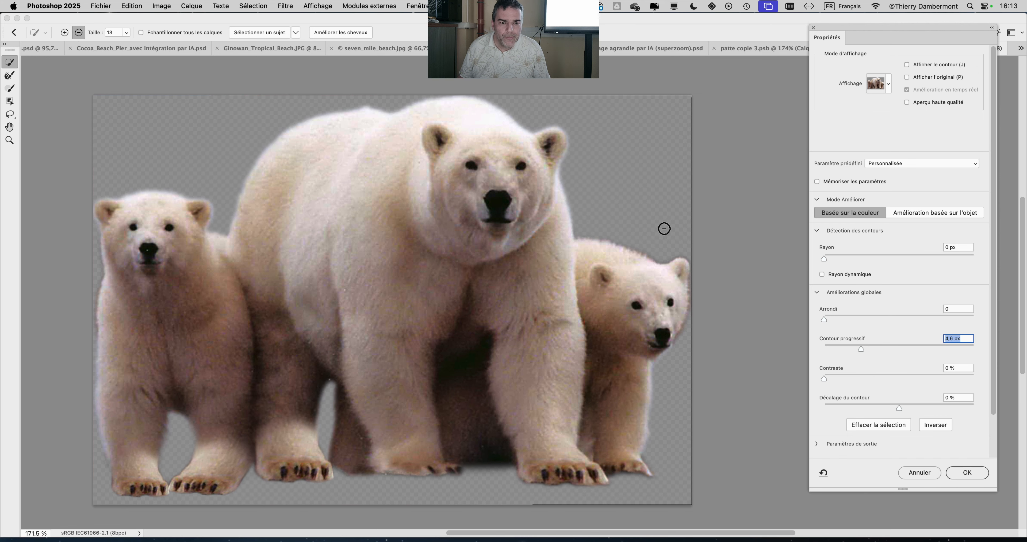
pyautogui.scroll(5, 661, 228)
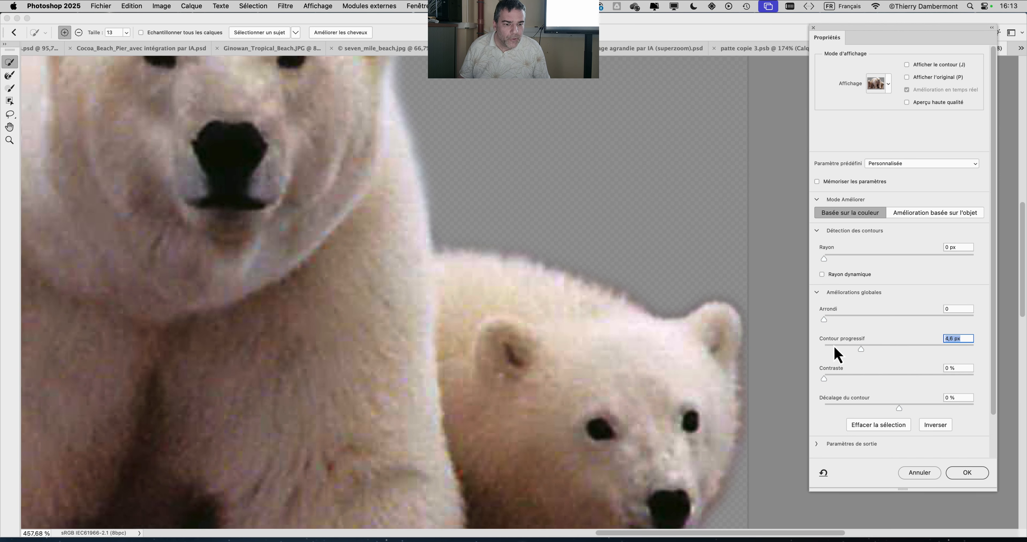
pyautogui.click(884, 348)
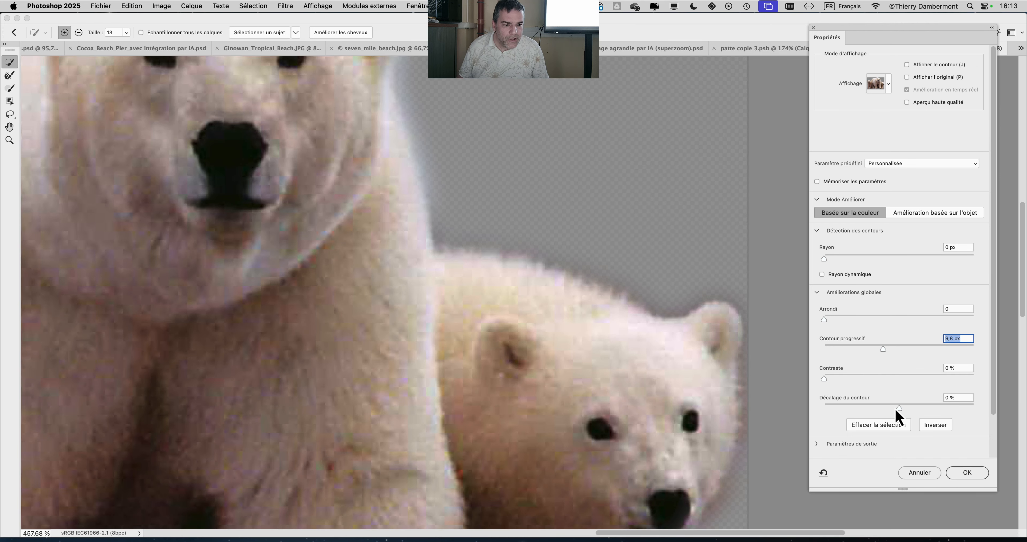
# Set the edge shift to -34%, the feather to 4.4 px and the radius to 7 px, and apply the mask refinement.
pyautogui.moveTo(896, 411); pyautogui.dragTo(874, 409)
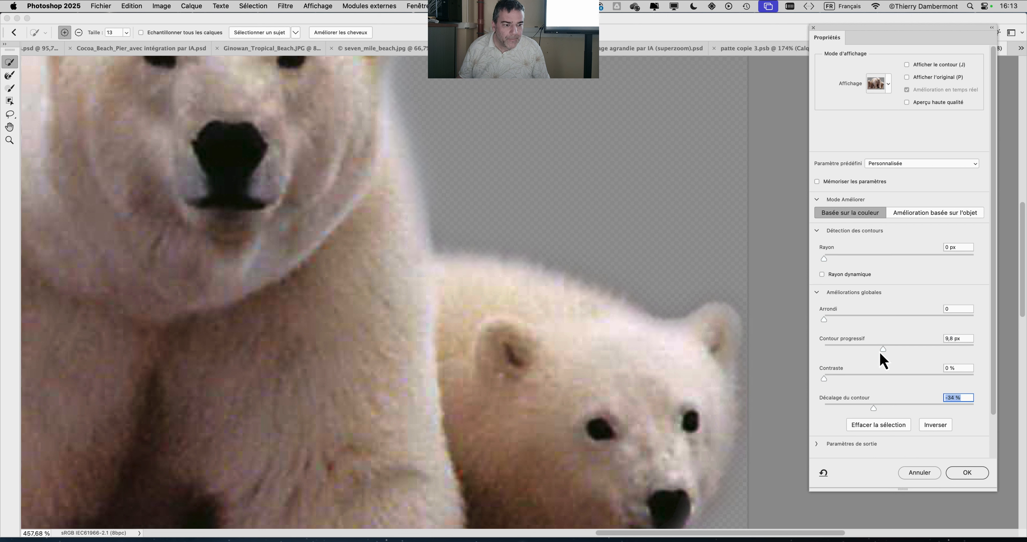
pyautogui.moveTo(882, 349); pyautogui.dragTo(859, 349)
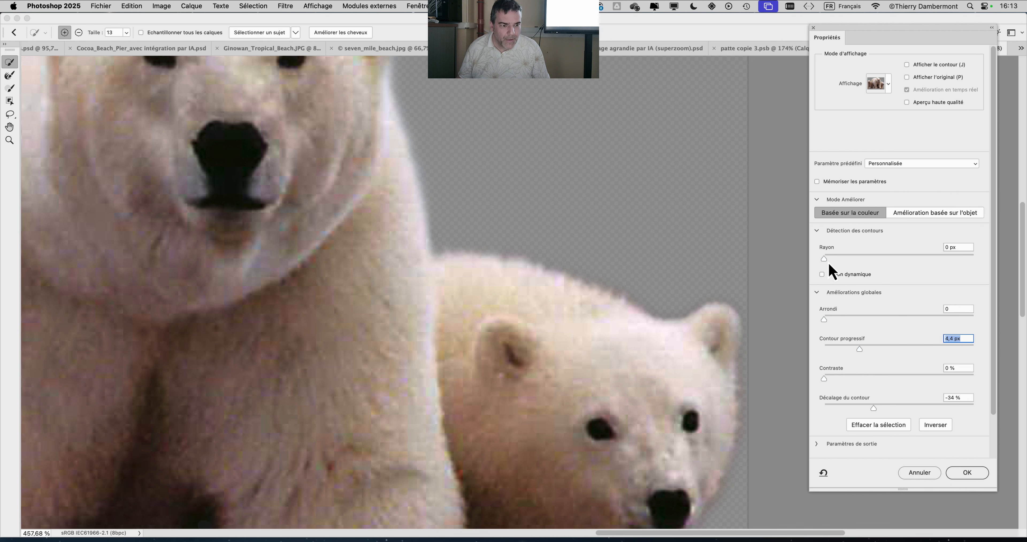
pyautogui.moveTo(824, 258); pyautogui.dragTo(870, 259)
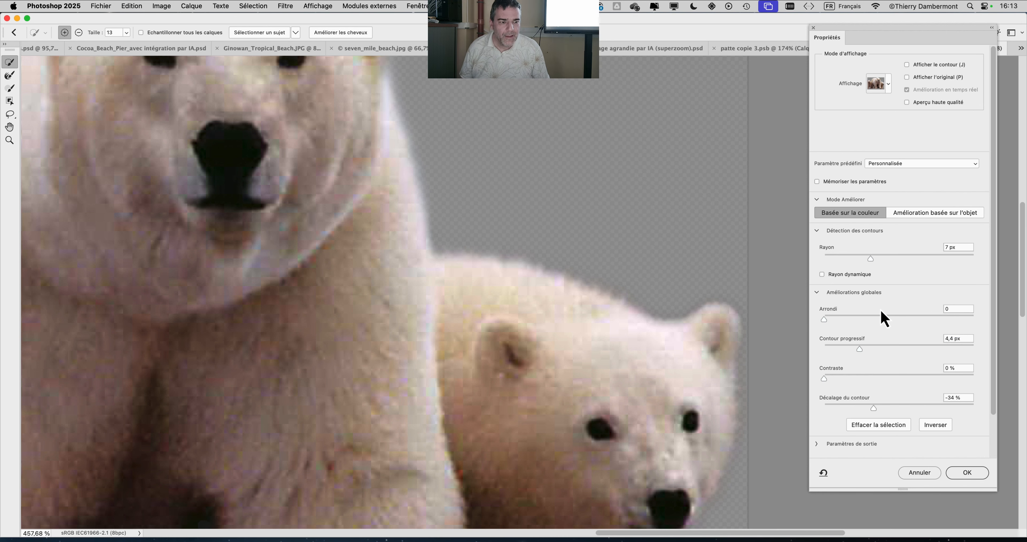
pyautogui.scroll(-5, 458, 235)
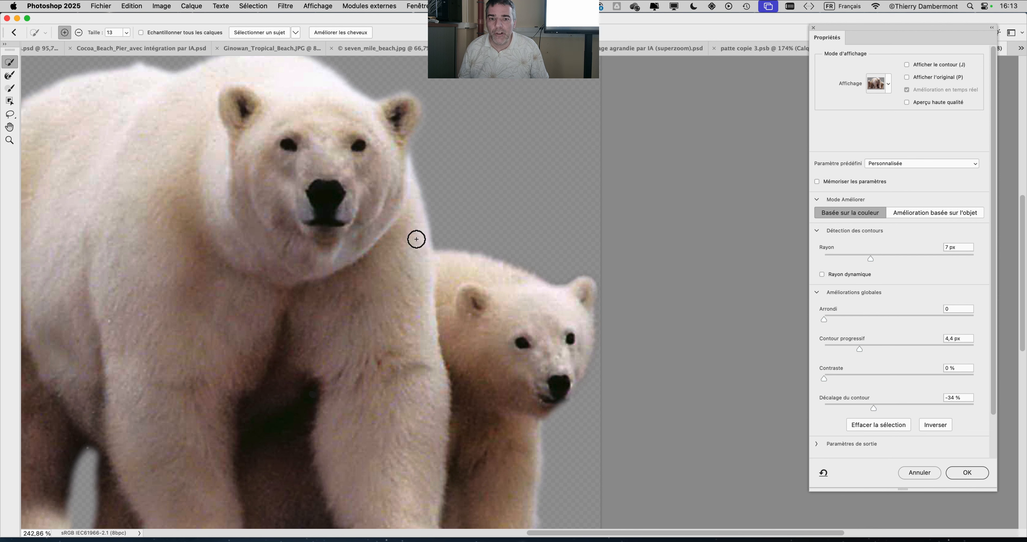
pyautogui.click(106, 5)
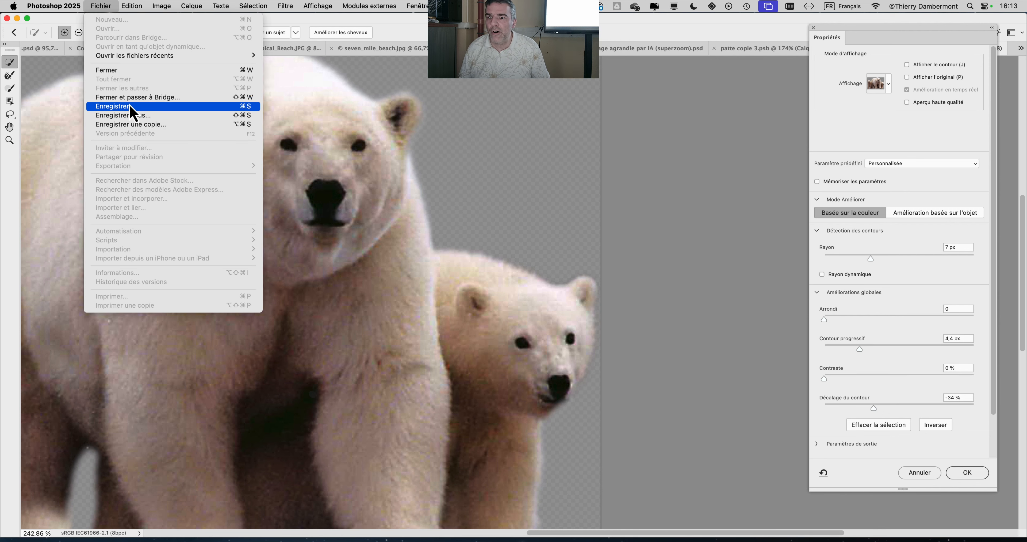
pyautogui.click(977, 471)
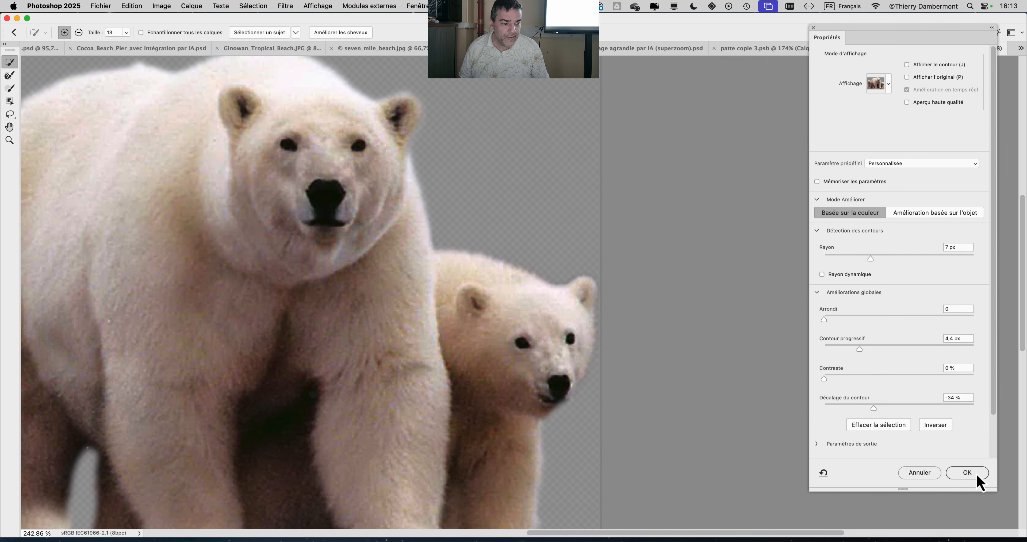
pyautogui.click(977, 475)
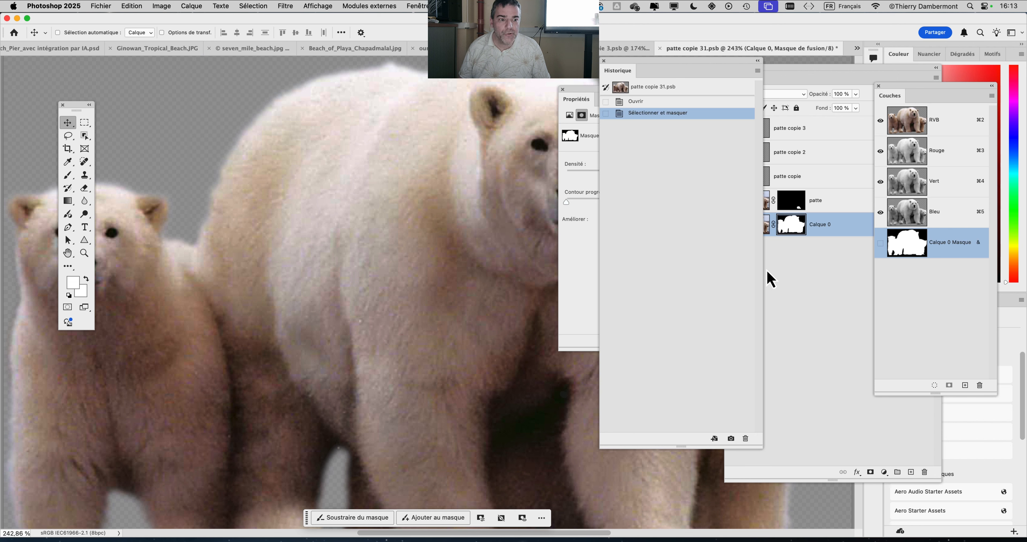
# Bring the layer list in front of the other panels and target the layer mask of "Calque 0" again.
pyautogui.click(791, 313)
pyautogui.click(771, 230)
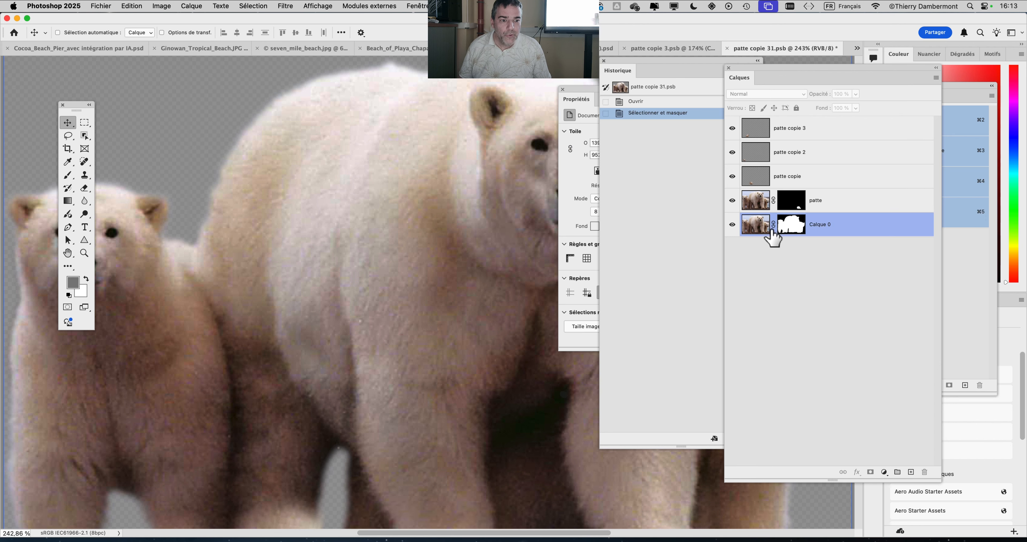
pyautogui.click(804, 228)
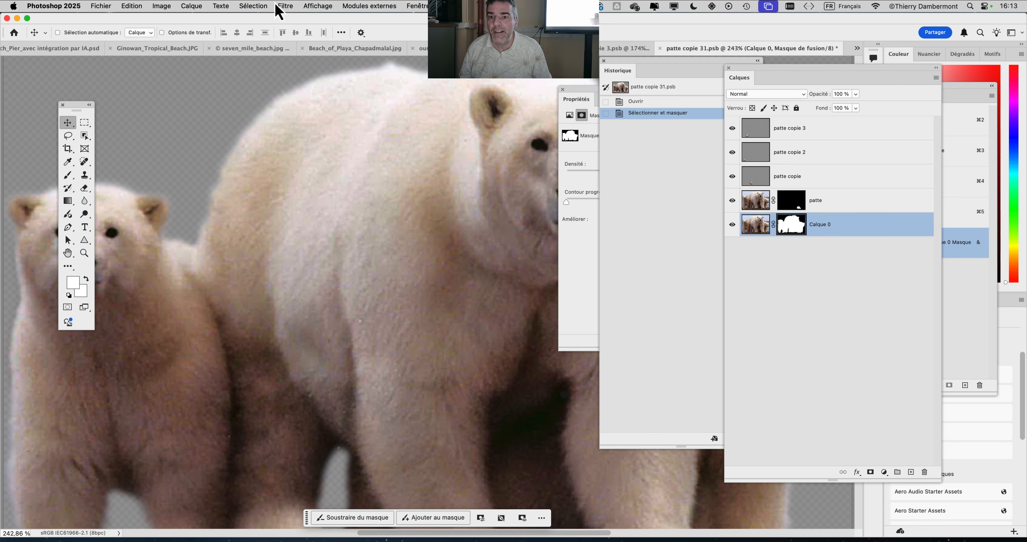
# Examine the refined fur edges of the bears inside the smart object, especially around the right-hand cub.
pyautogui.scroll(-5, 439, 334)
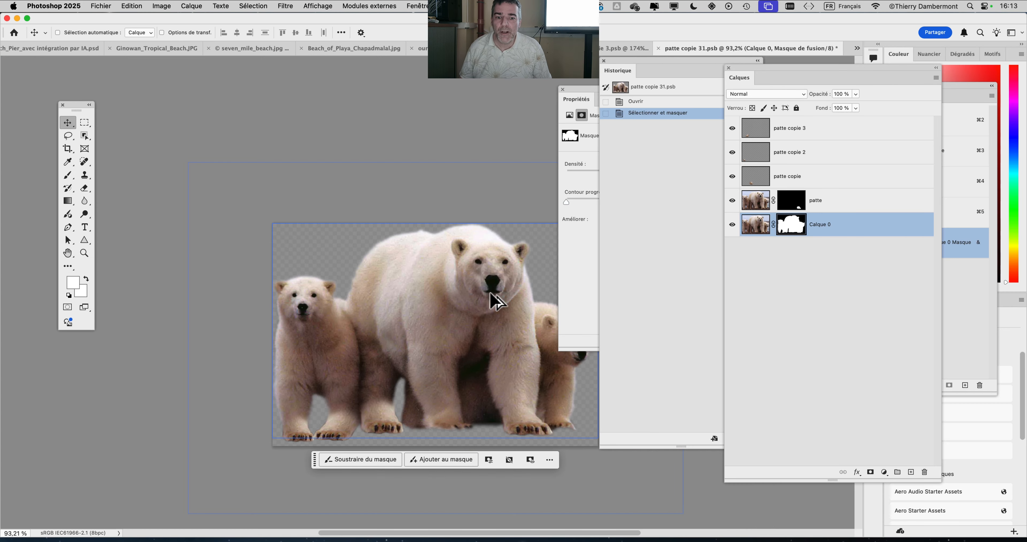
pyautogui.scroll(3, 493, 296)
pyautogui.moveTo(429, 267); pyautogui.dragTo(298, 207)
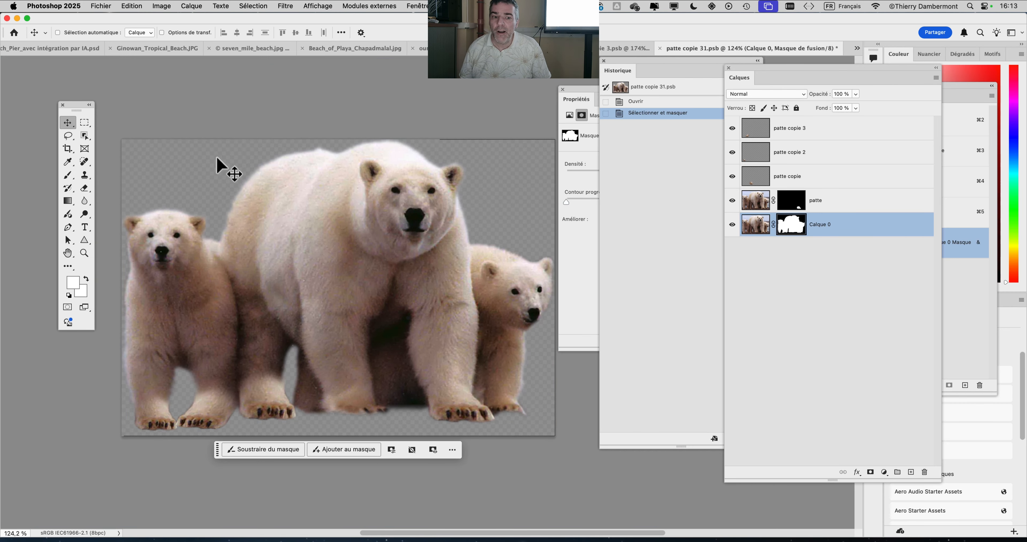
pyautogui.scroll(5, 554, 267)
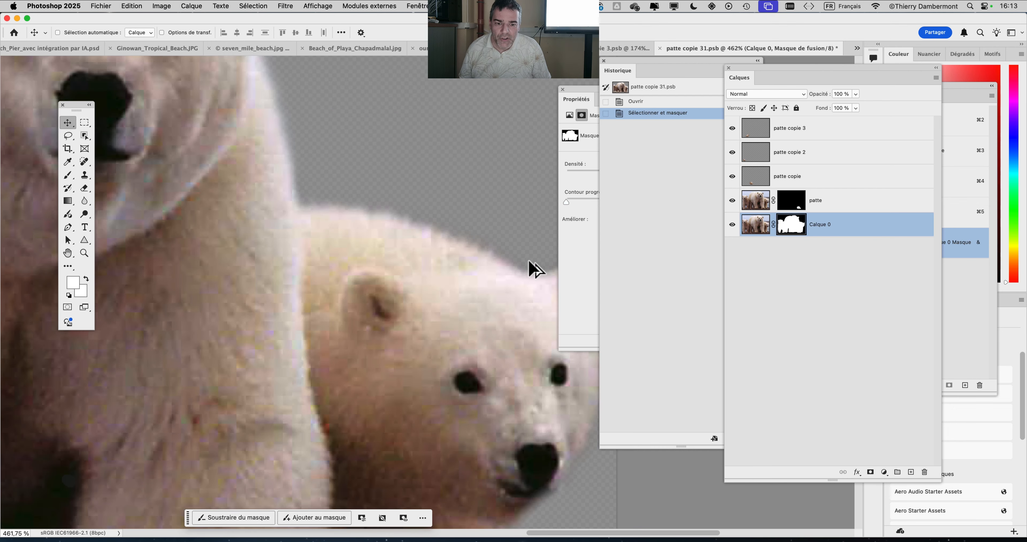
pyautogui.scroll(-3, 534, 269)
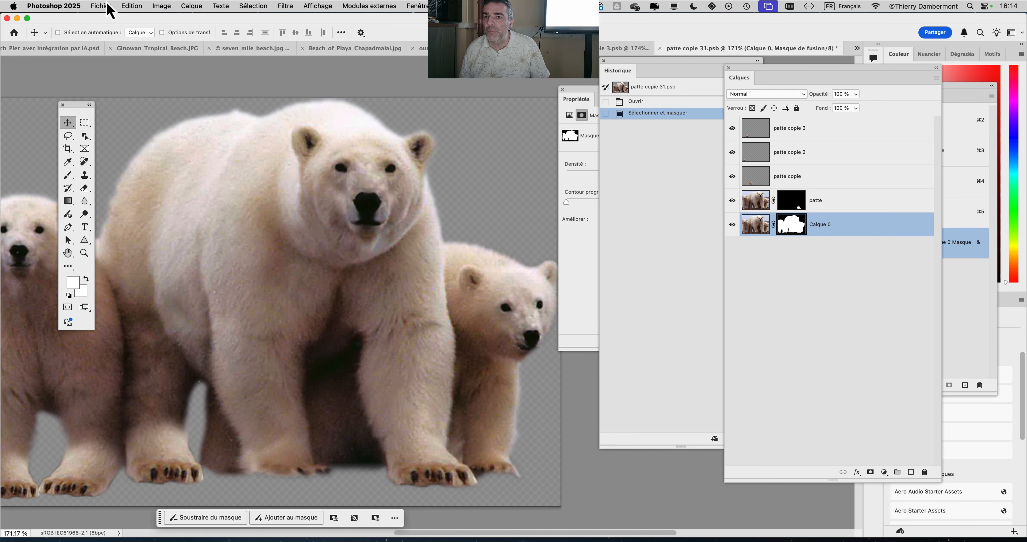
# Save the bears' refined smart object contents and return to the beach composite to check the updated fur edges.
pyautogui.click(111, 10)
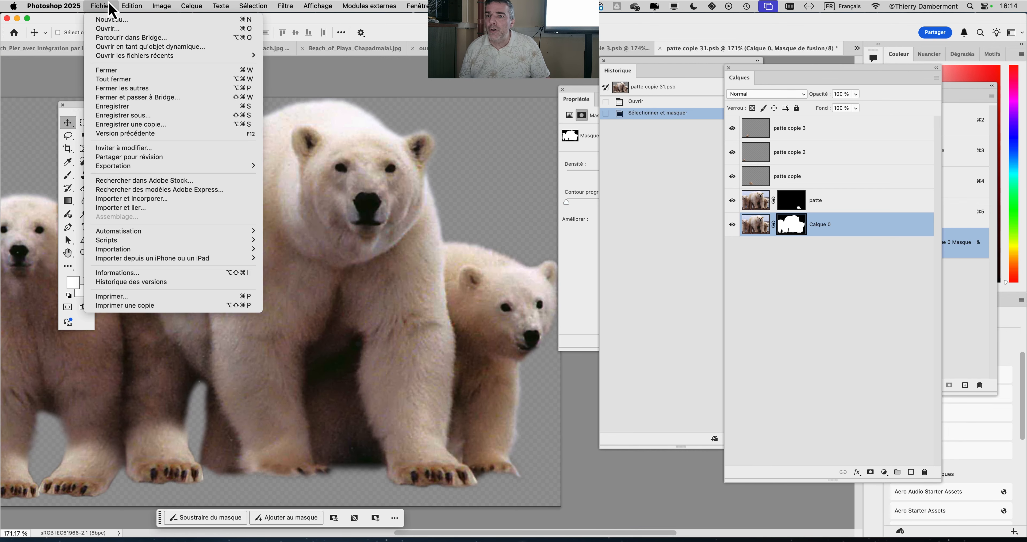
pyautogui.click(115, 108)
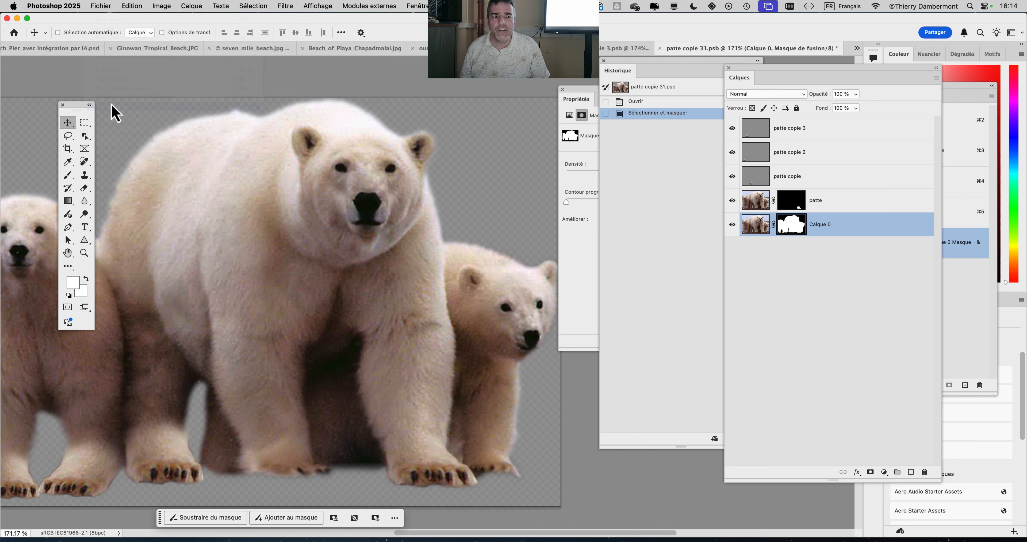
pyautogui.click(603, 51)
pyautogui.click(589, 48)
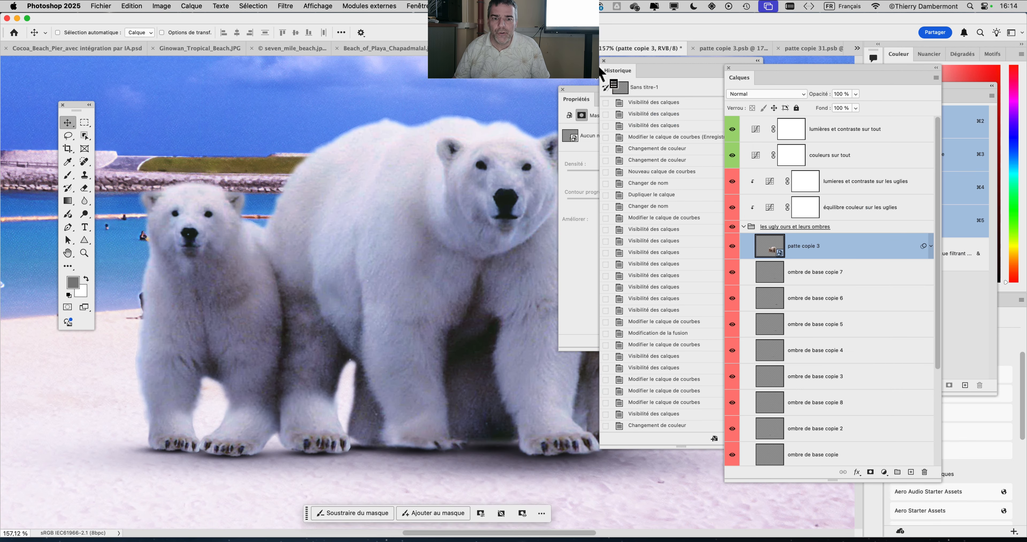
pyautogui.moveTo(438, 195); pyautogui.dragTo(291, 183)
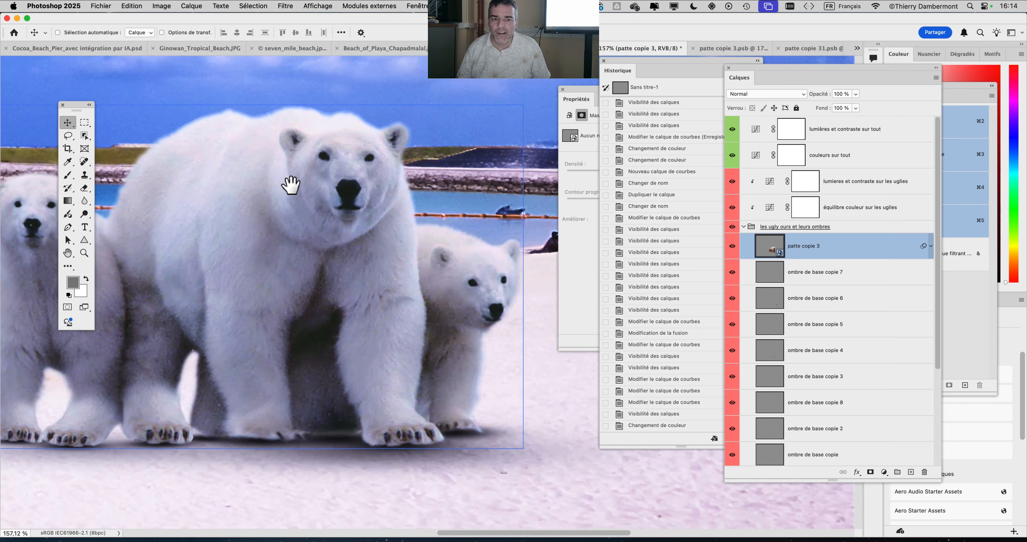
pyautogui.scroll(5, 509, 273)
pyautogui.scroll(-8, 509, 273)
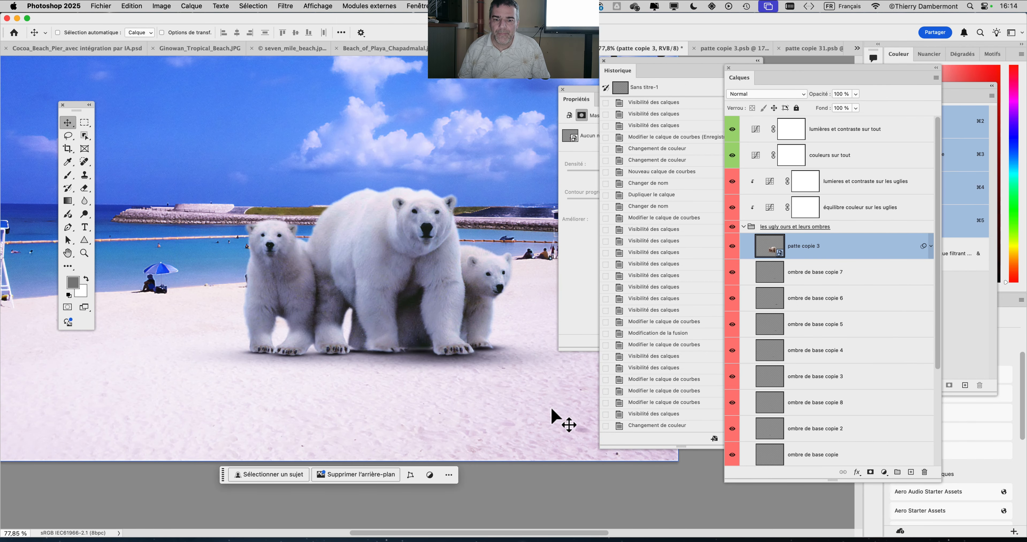
pyautogui.scroll(-1, 527, 407)
# Save the beach composite as a new Photoshop file named "ours sur plage agrandie par IA (superzoom) - 02.psd", accepting the format options.
pyautogui.click(100, 5)
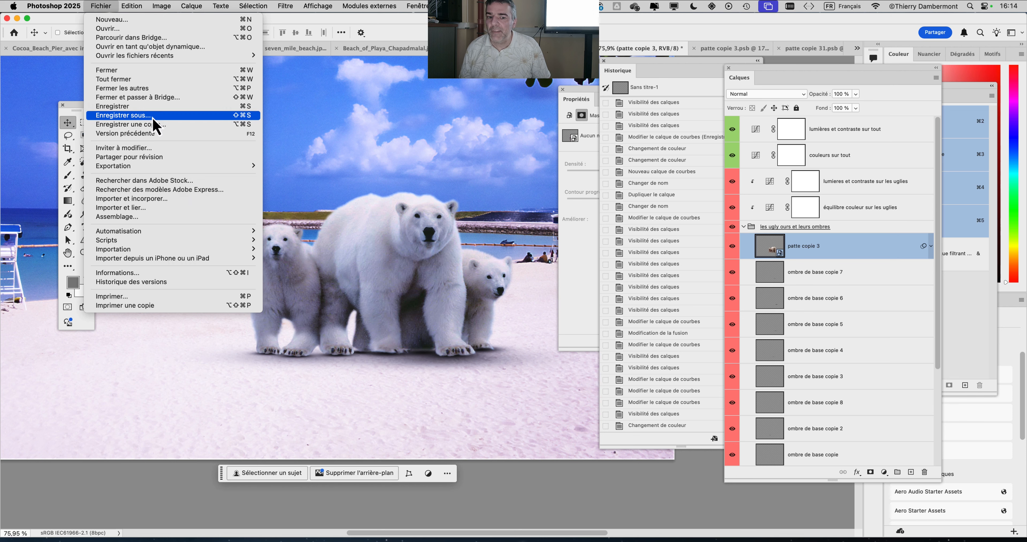
pyautogui.click(123, 116)
pyautogui.click(590, 104)
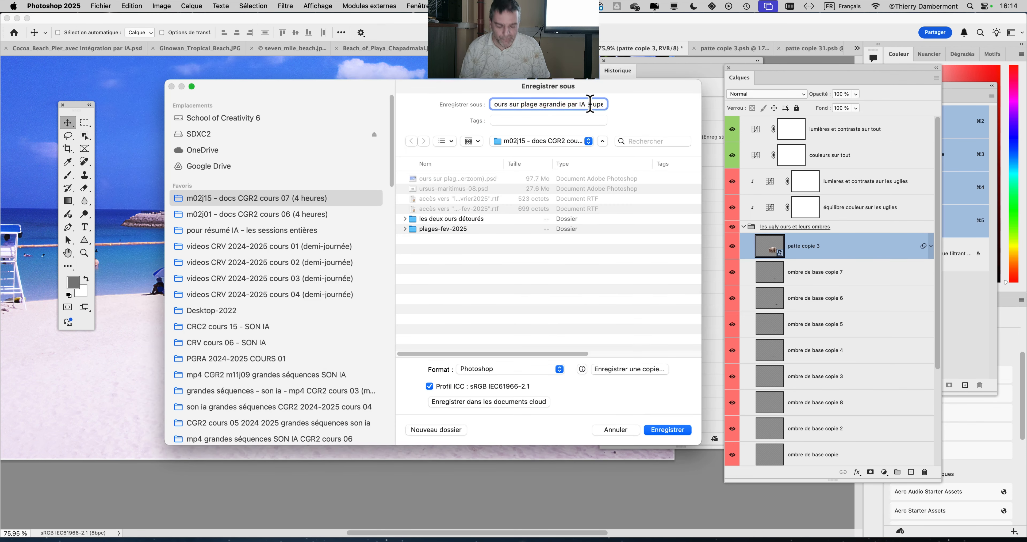
pyautogui.press('Down')
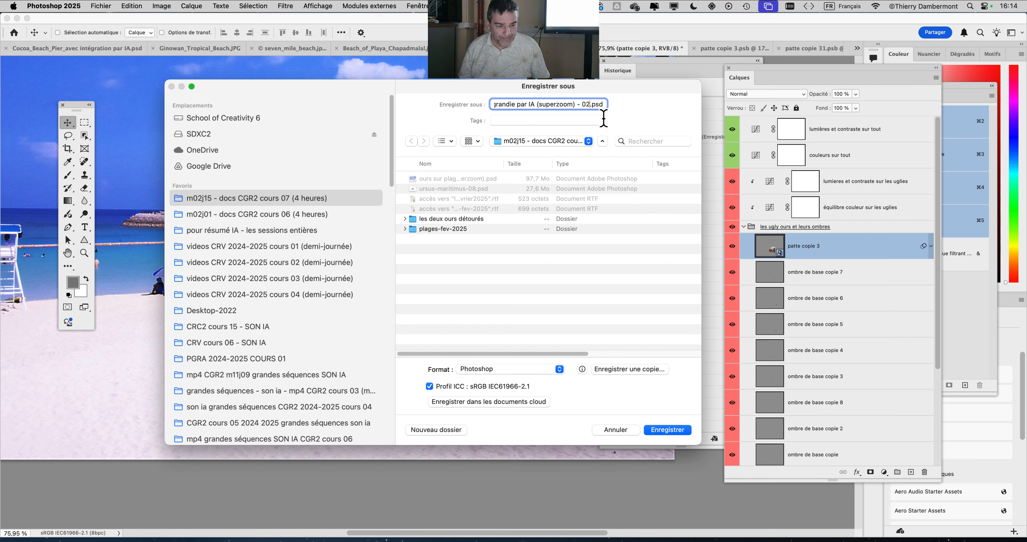
pyautogui.press('Return')
pyautogui.click(636, 247)
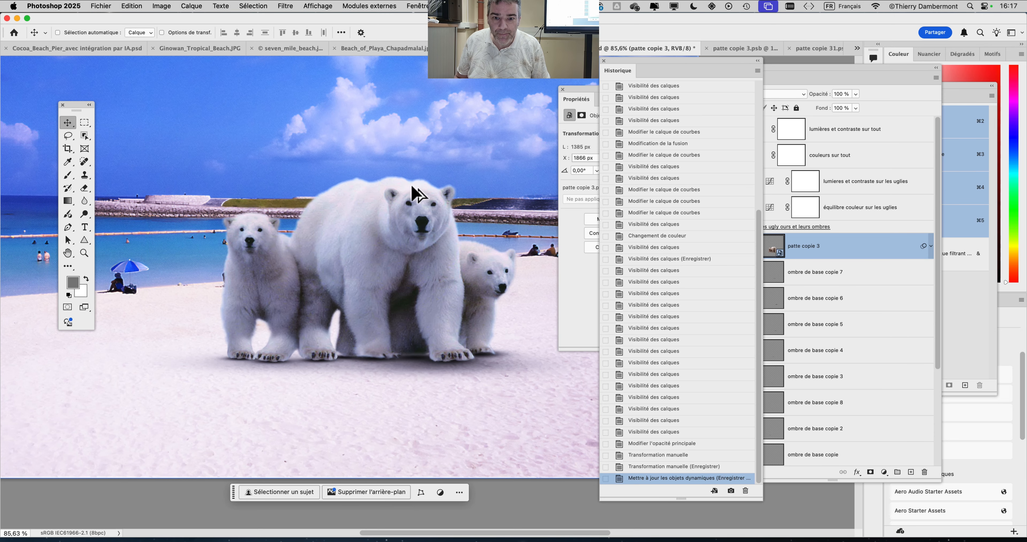
# Compare the bears' edges before and after the smart object update using history states, looking closely at the right-hand cub, ending on the updated state.
pyautogui.scroll(6, 414, 193)
pyautogui.moveTo(495, 314); pyautogui.dragTo(349, 231)
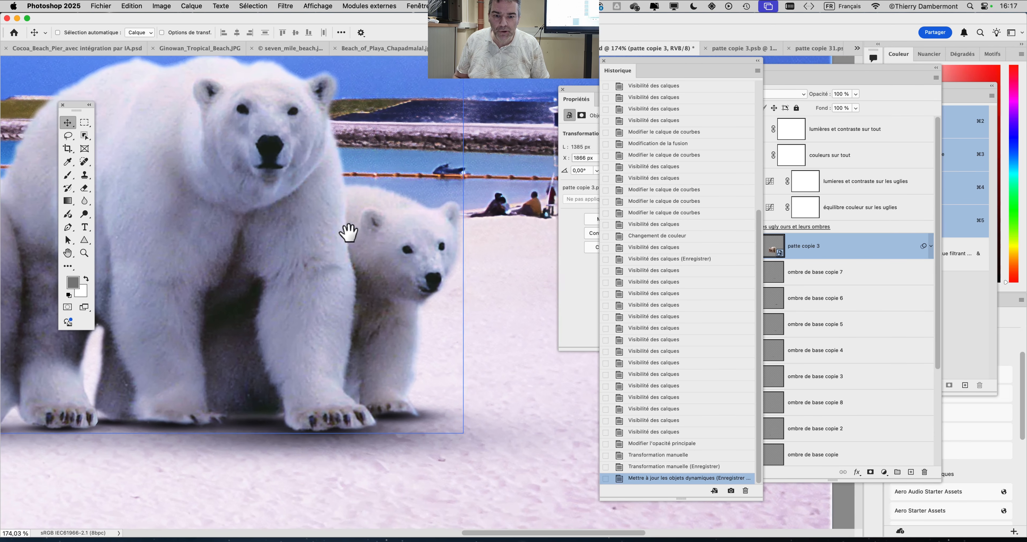
pyautogui.click(661, 443)
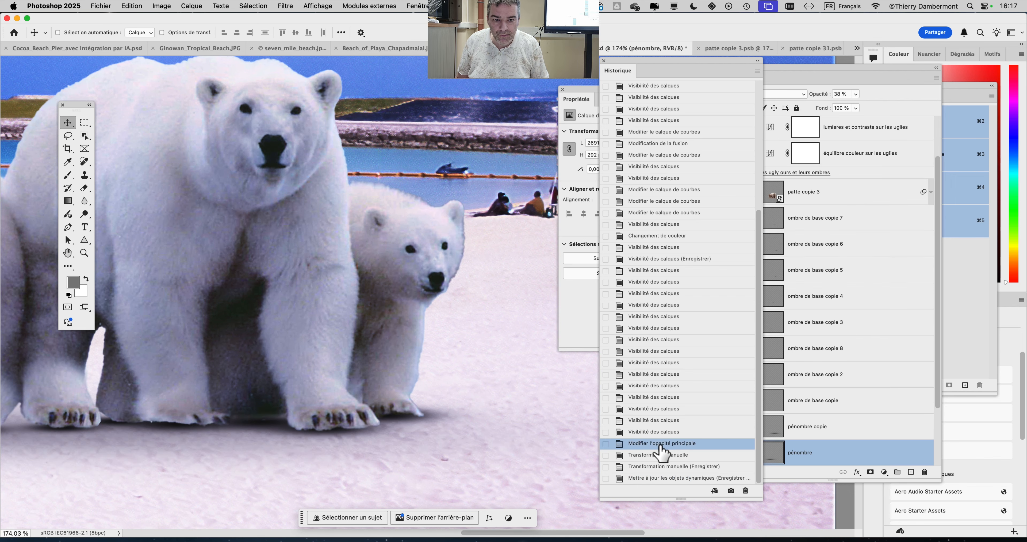
pyautogui.press('super+alt+z')
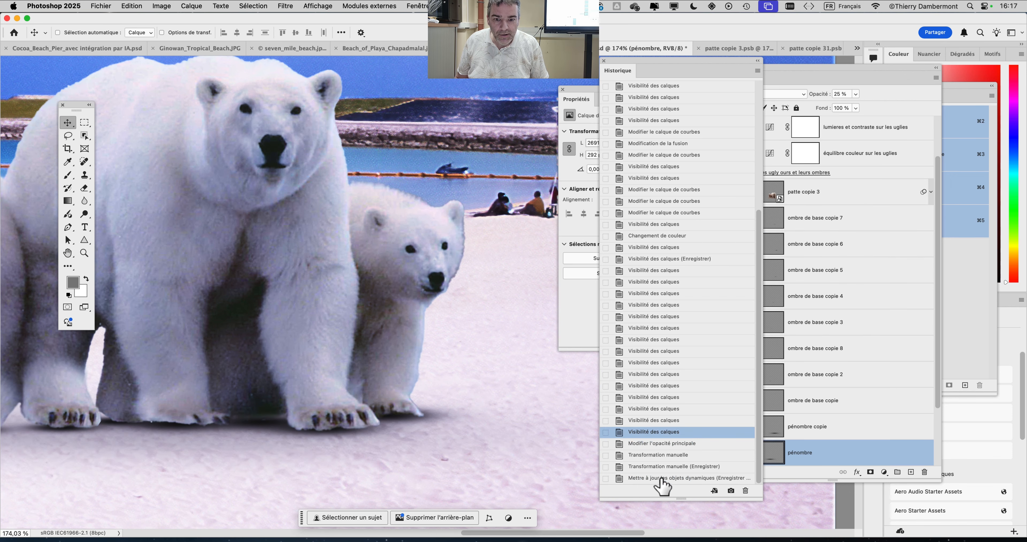
pyautogui.click(662, 478)
pyautogui.scroll(5, 382, 263)
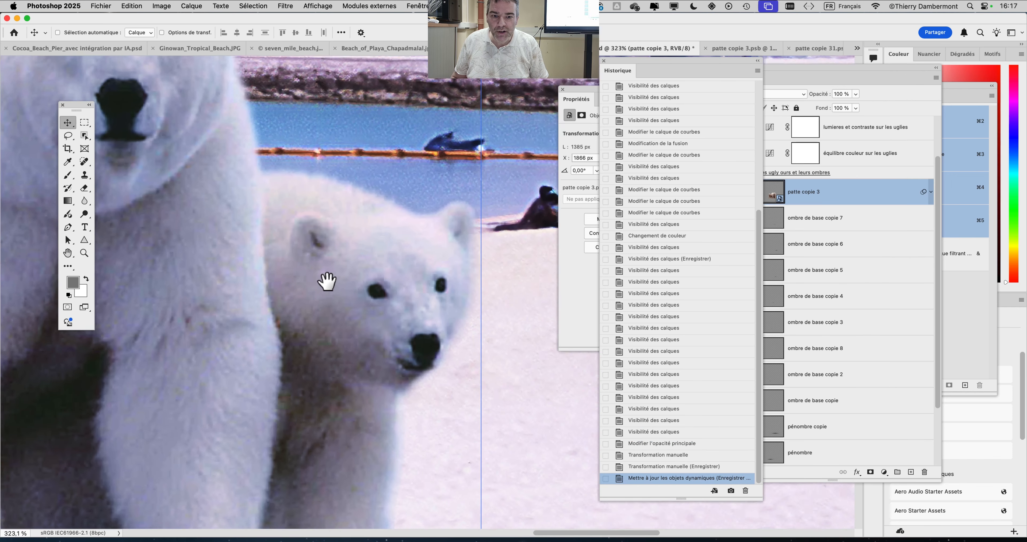
pyautogui.scroll(-1, 326, 281)
pyautogui.click(660, 443)
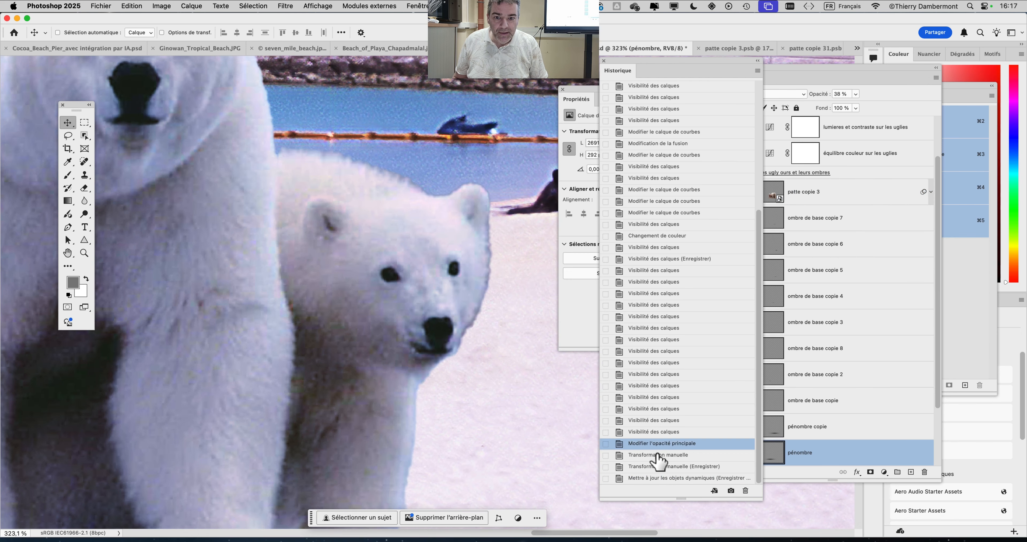
pyautogui.click(661, 478)
pyautogui.click(659, 443)
pyautogui.click(662, 478)
pyautogui.scroll(-6, 416, 360)
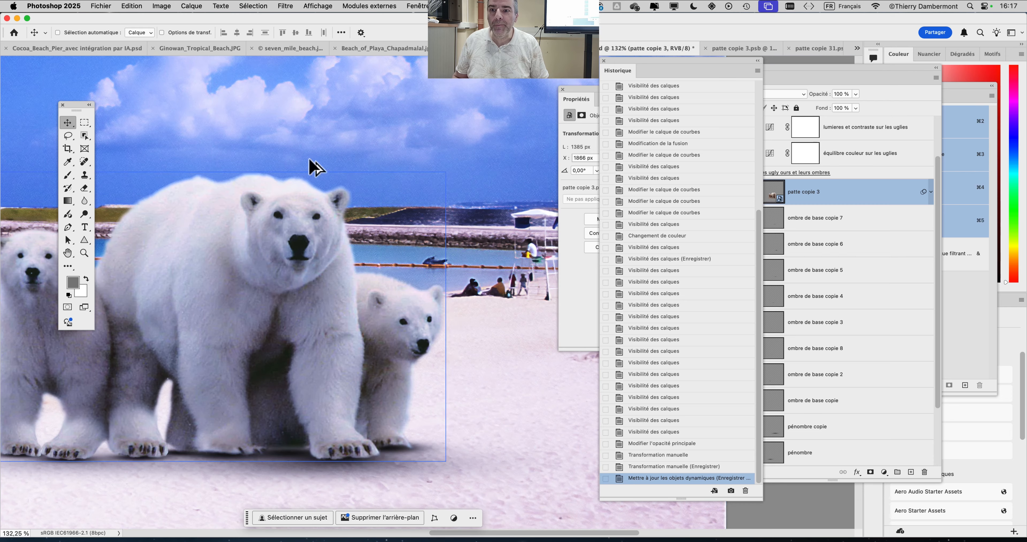
# Switch to the Cocoa Beach Pier composite and compare the right-hand cub's edges between an earlier visibility state and the smart object update.
pyautogui.click(88, 49)
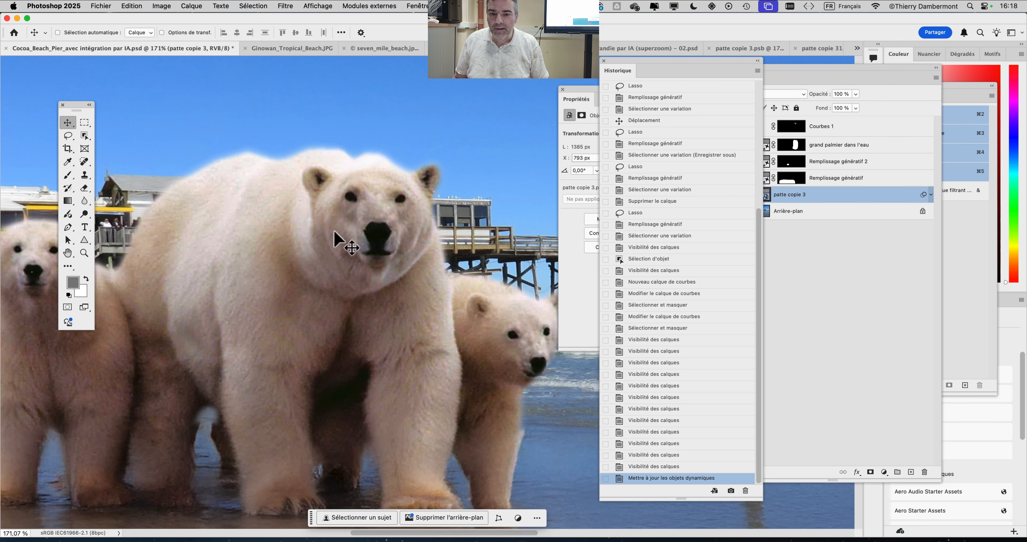
pyautogui.hscroll(3, 424, 247)
pyautogui.scroll(-2, 424, 247)
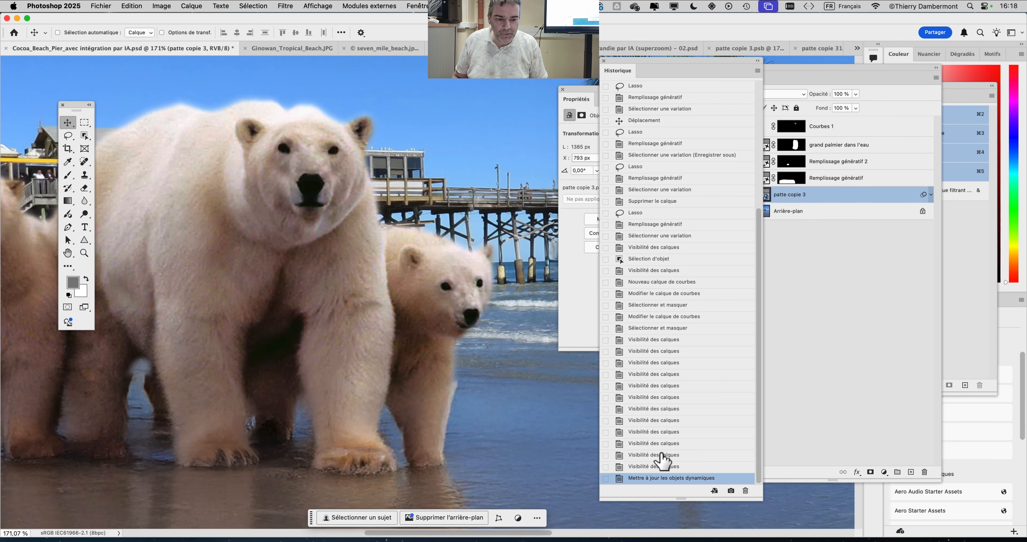
pyautogui.click(663, 443)
pyautogui.scroll(2, 458, 259)
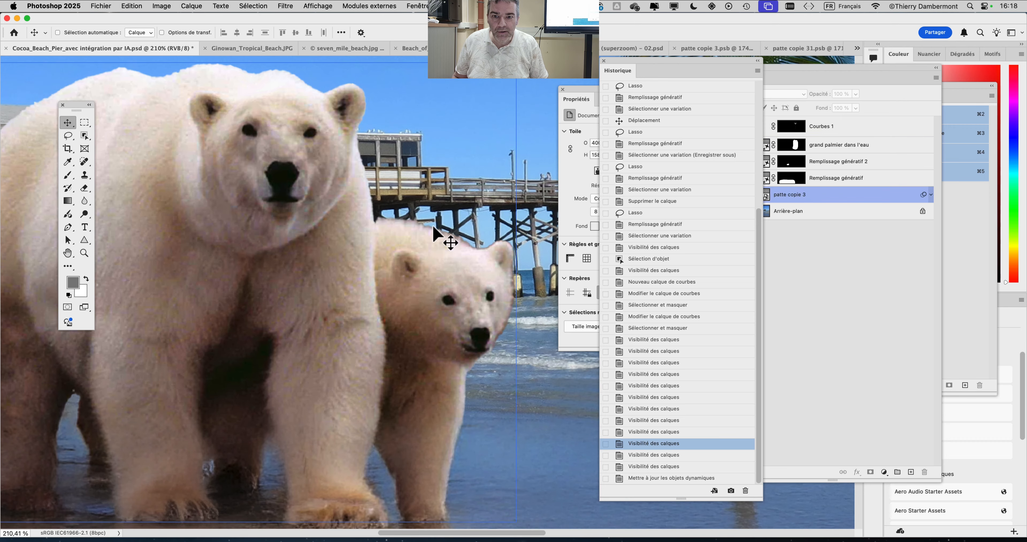
pyautogui.scroll(3, 481, 305)
pyautogui.moveTo(483, 323); pyautogui.dragTo(463, 279)
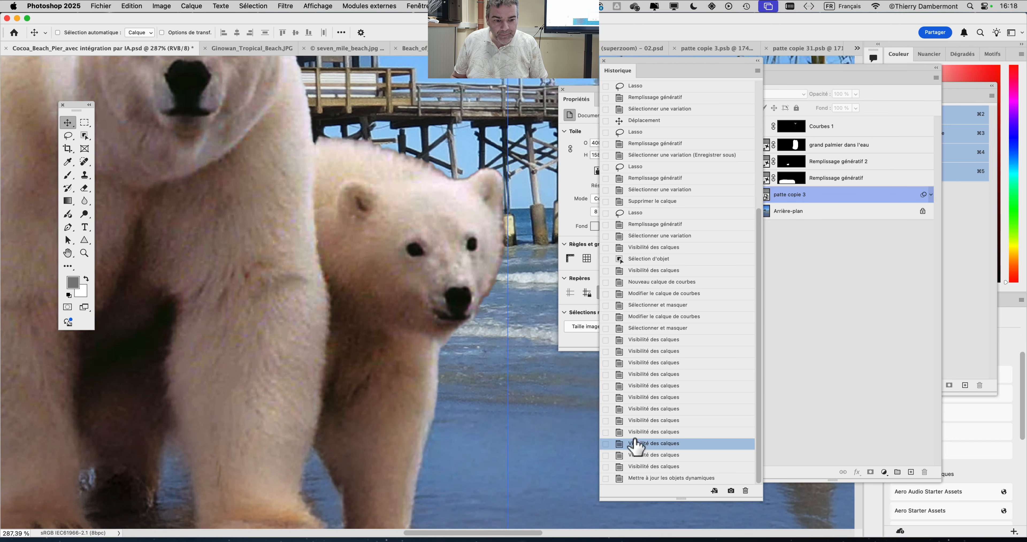
pyautogui.click(666, 478)
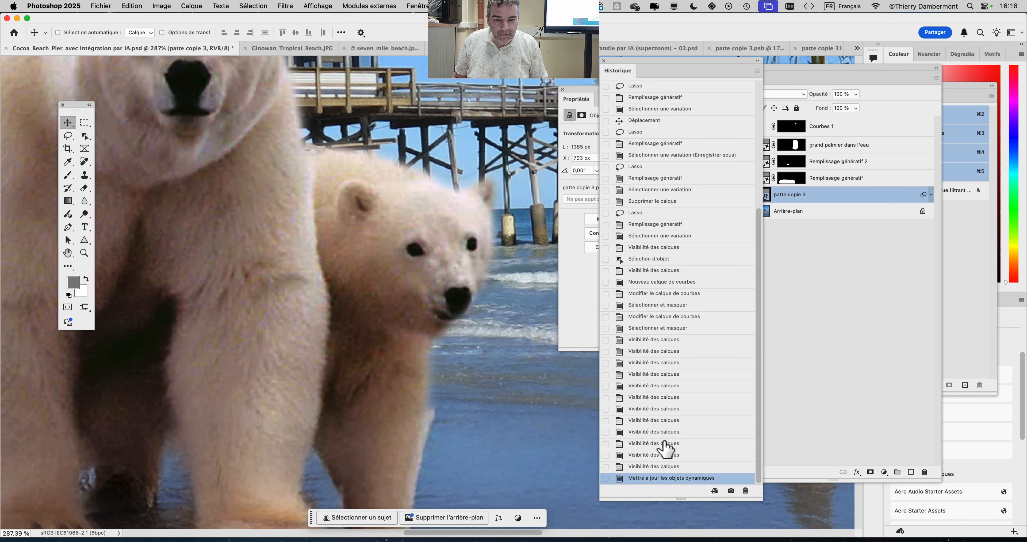
pyautogui.click(664, 443)
pyautogui.click(666, 477)
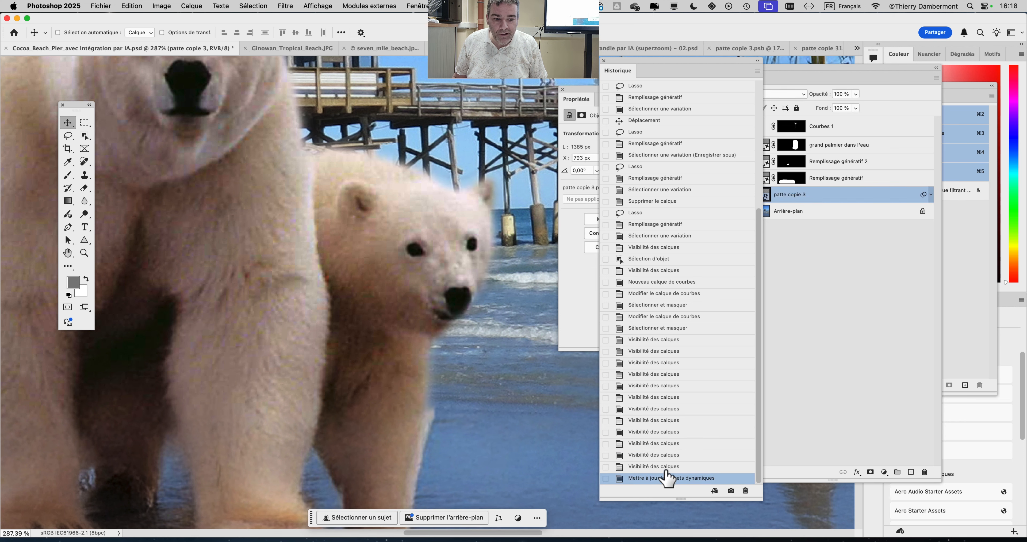
# Compare the state just before the smart object update with the updated one, leaving the updated state active.
pyautogui.click(665, 466)
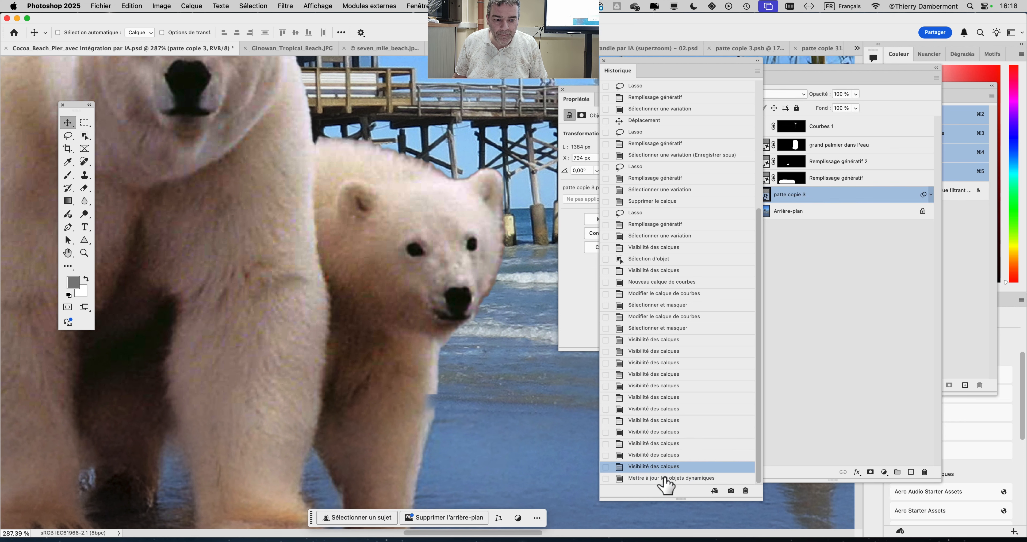
pyautogui.click(665, 477)
pyautogui.click(665, 466)
pyautogui.click(665, 477)
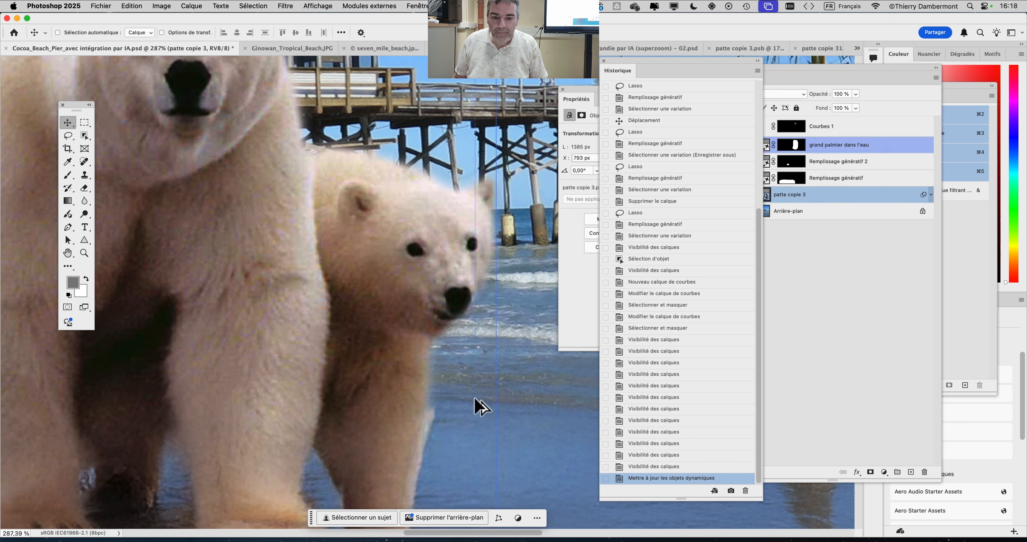
# Examine how the softened bears blend into the whole pier scene, including the palm tree and reflections.
pyautogui.scroll(-15, 476, 399)
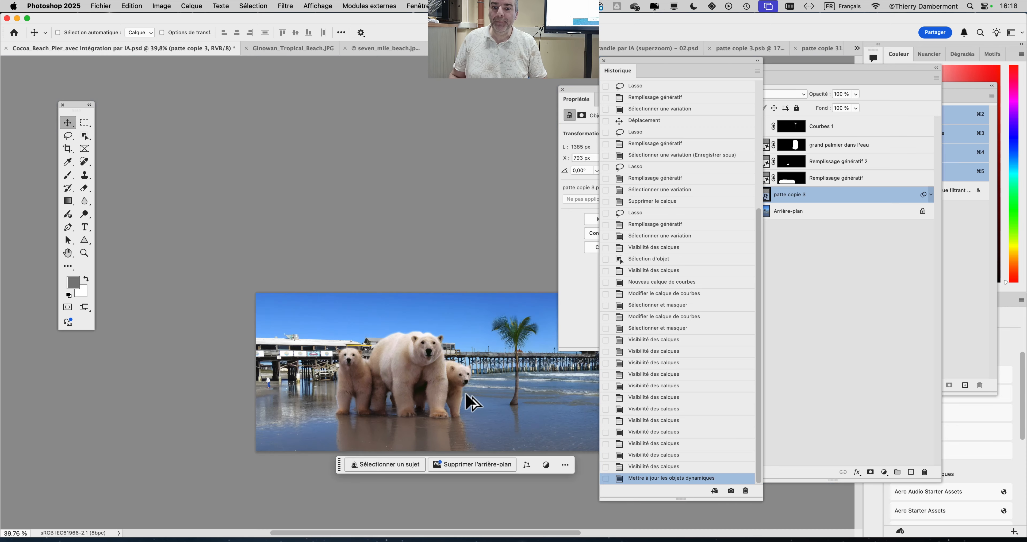
pyautogui.scroll(6, 394, 366)
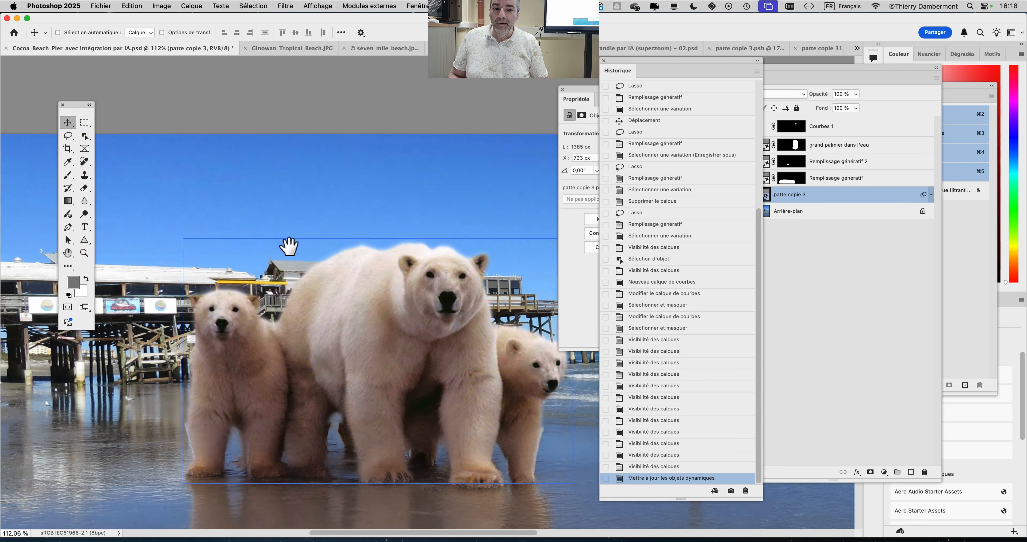
pyautogui.moveTo(288, 246); pyautogui.dragTo(255, 185)
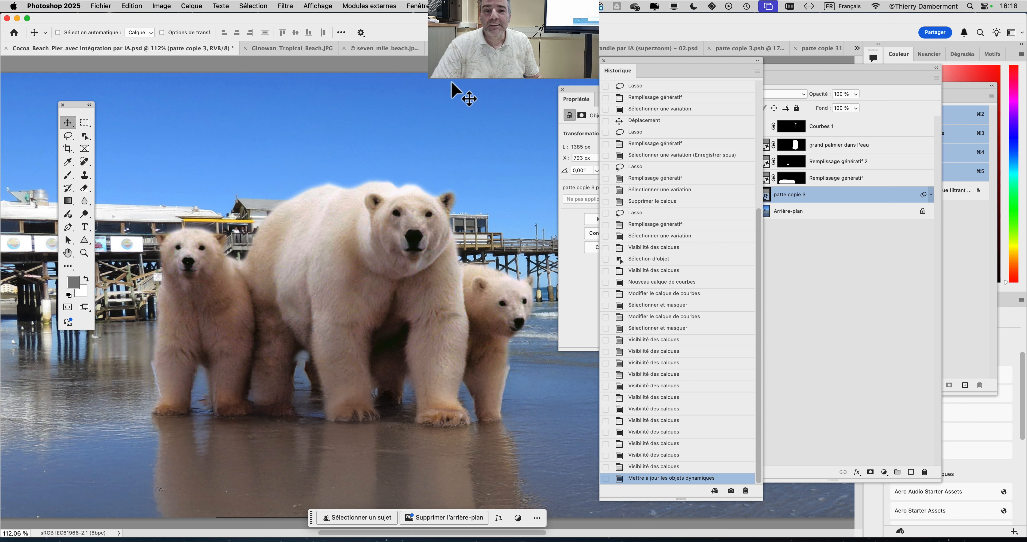
pyautogui.scroll(-3, 448, 222)
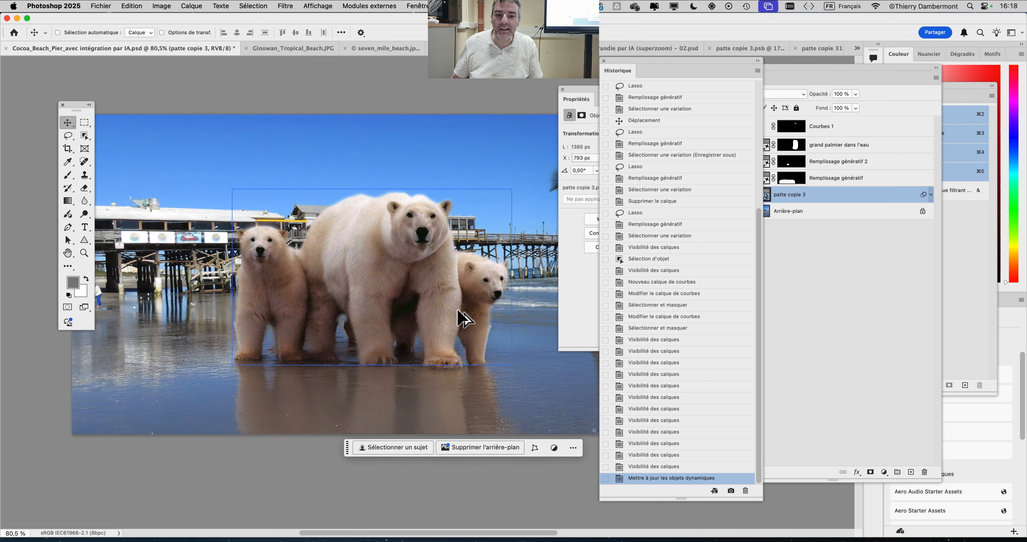
pyautogui.moveTo(374, 331); pyautogui.dragTo(317, 320)
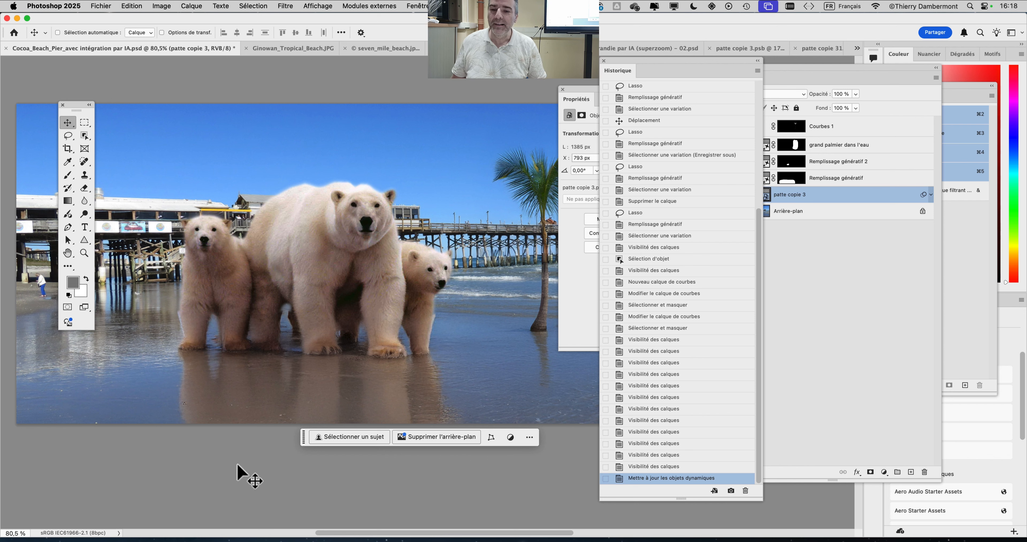
pyautogui.press('super+minus')
pyautogui.moveTo(279, 360); pyautogui.dragTo(236, 366)
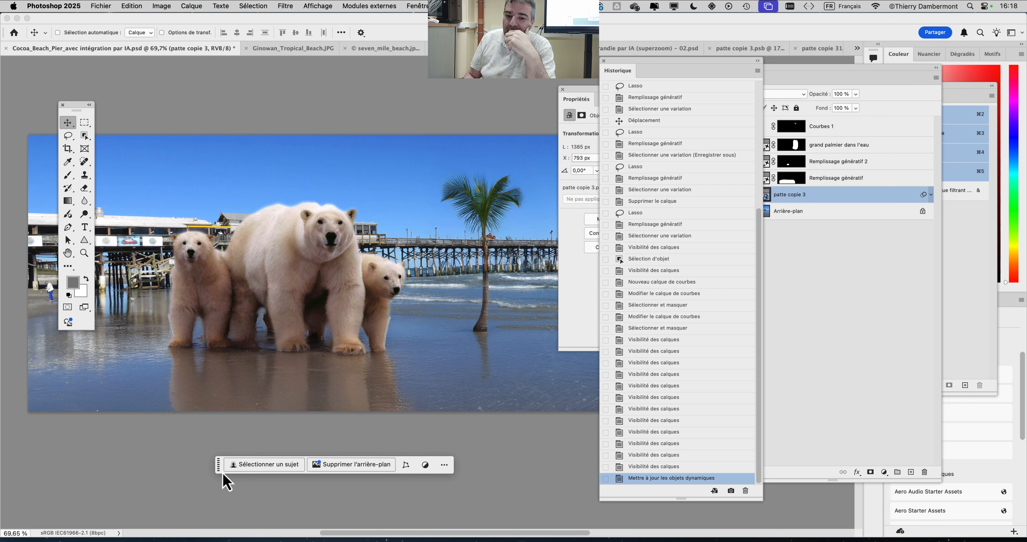
# Save the pier composite as "Cocoa_Beach_Pier_avec intégration par IA - 02.psd" in Photoshop format with maximised compatibility.
pyautogui.click(131, 6)
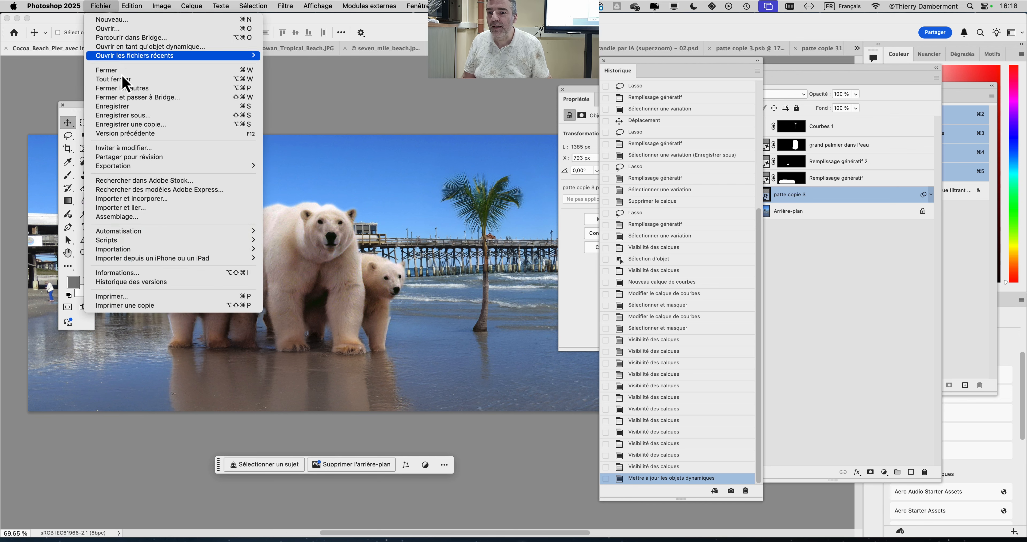
pyautogui.press('super+shift+s')
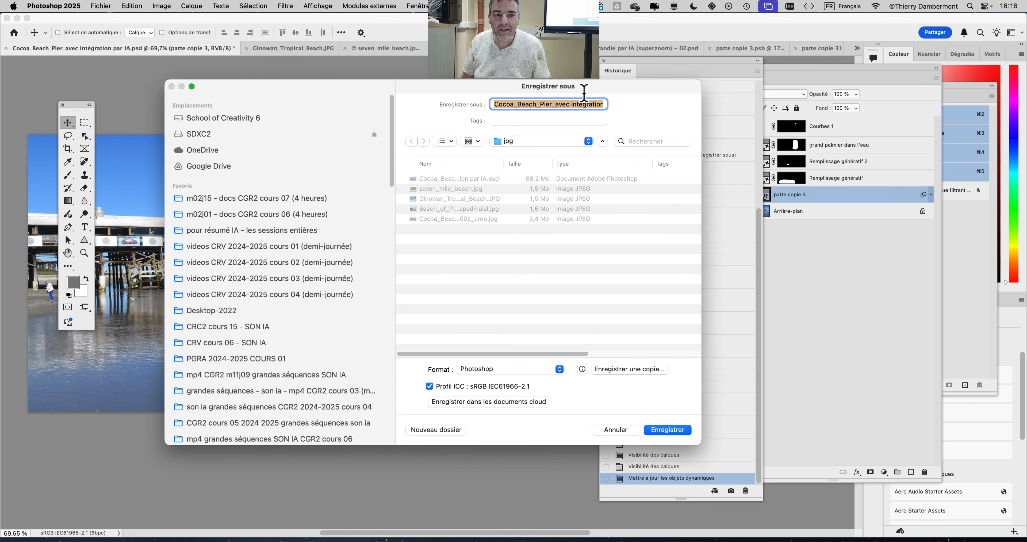
pyautogui.click(583, 103)
pyautogui.press('Down')
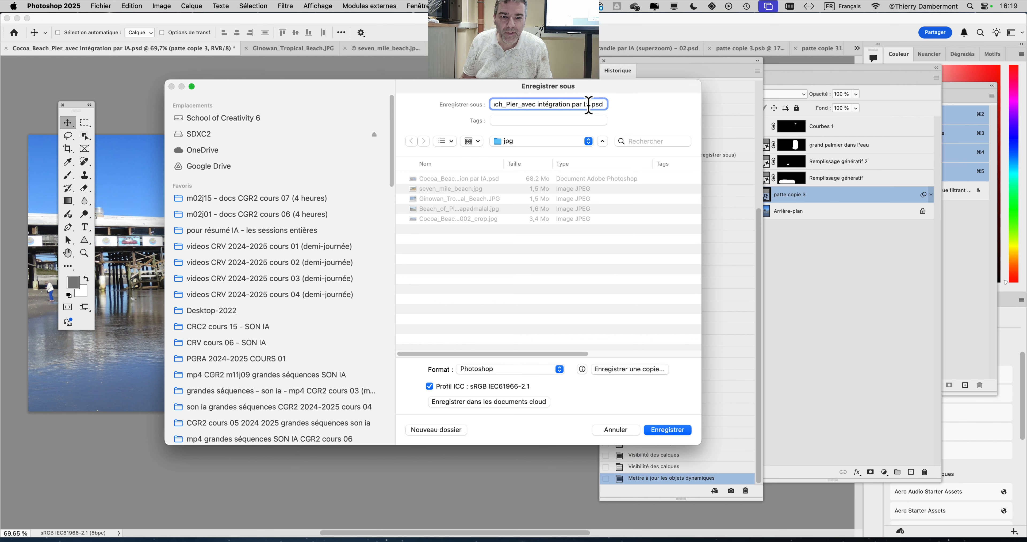
pyautogui.click(589, 105)
pyautogui.write('- 02')
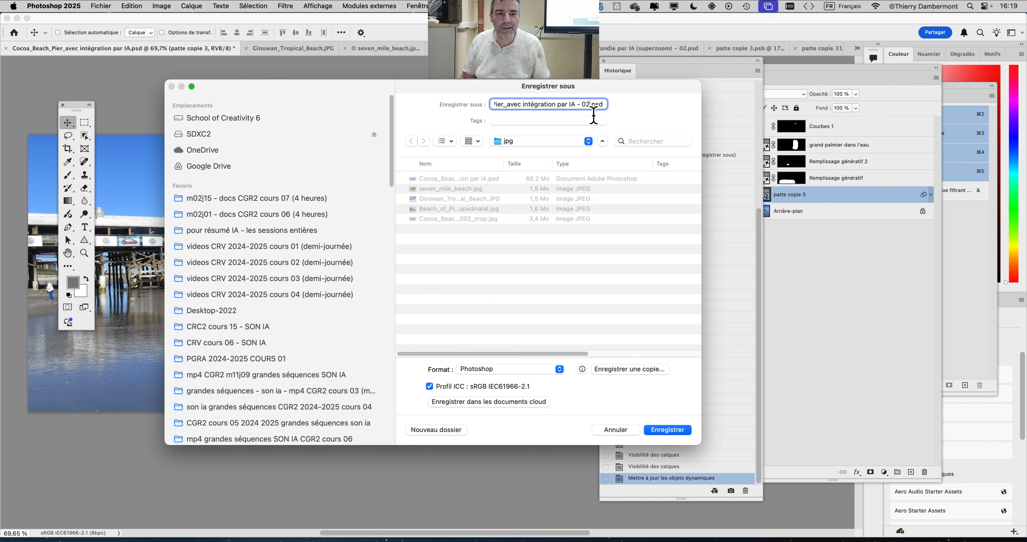
pyautogui.click(666, 430)
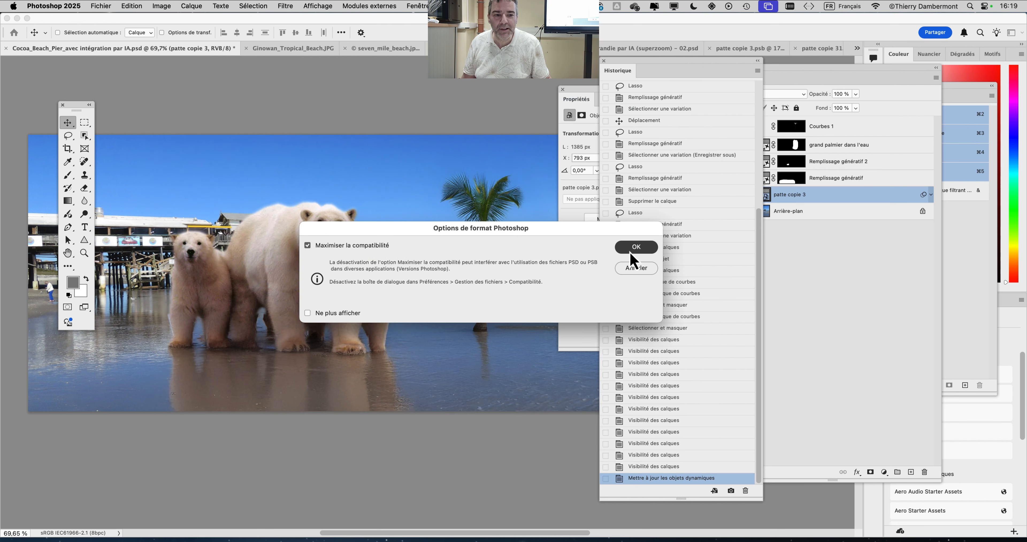
pyautogui.click(632, 251)
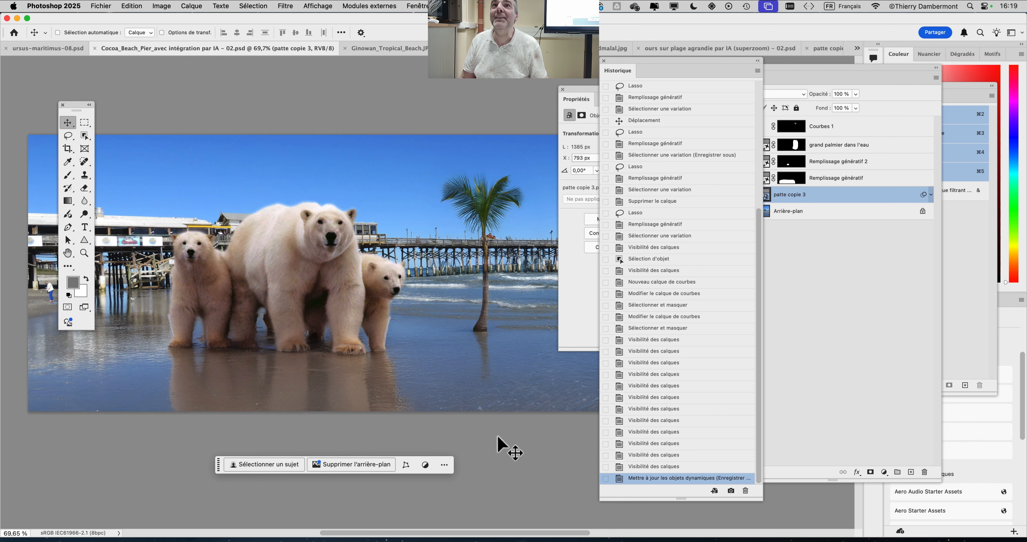